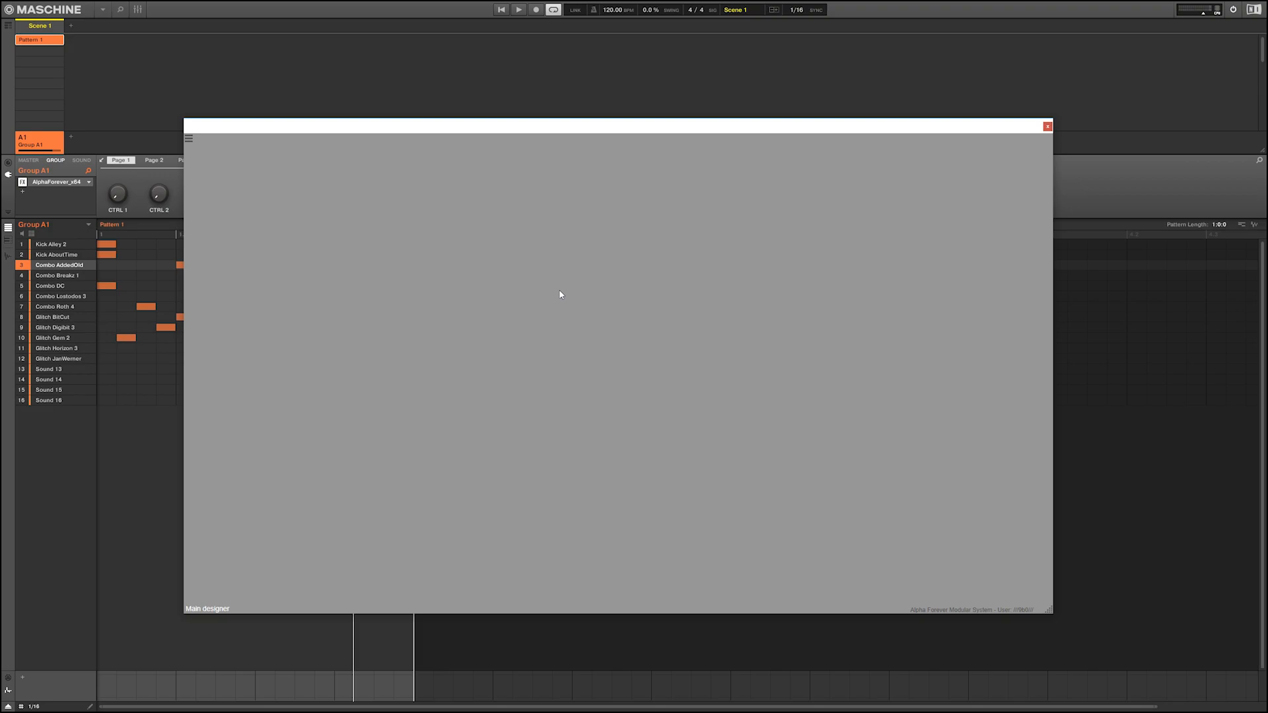
# Add a VU Dual module to the empty main designer
pyautogui.rightClick(568, 294)
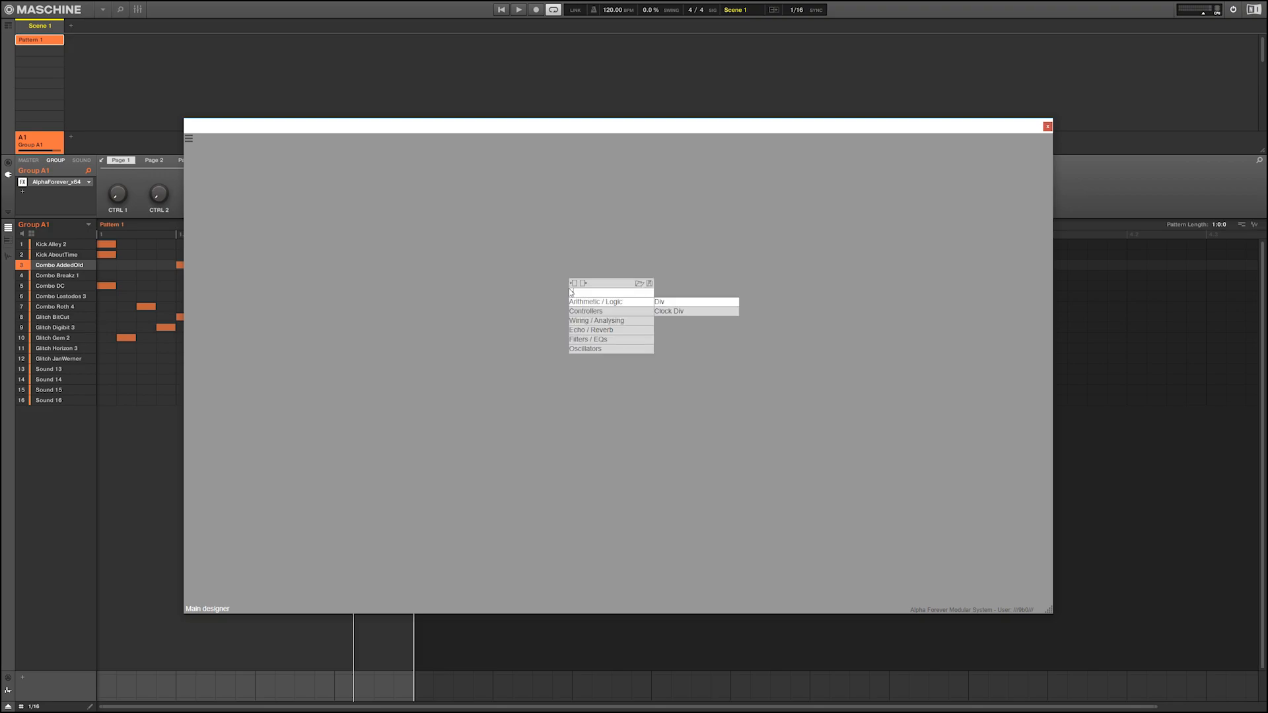
pyautogui.click(673, 302)
pyautogui.moveTo(619, 290); pyautogui.dragTo(735, 261)
pyautogui.click(631, 242)
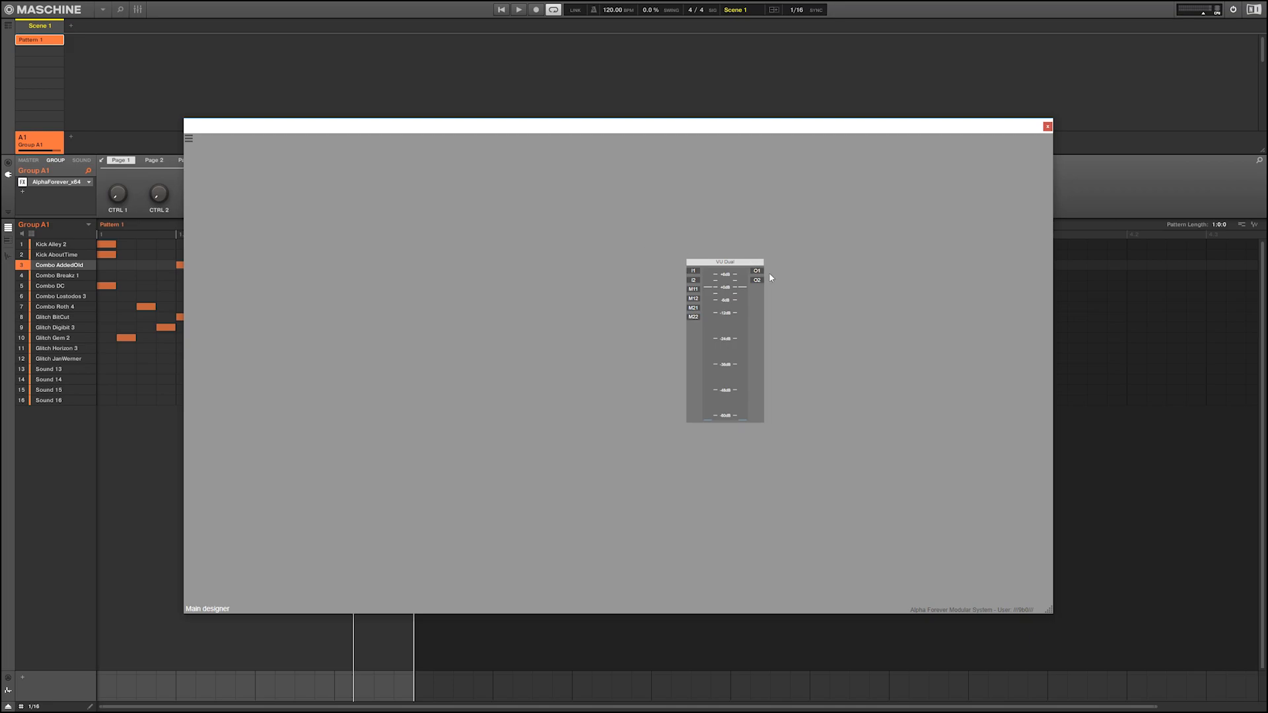
# Create outputs O1 and O2 from the VU Dual module and place them close beside it
pyautogui.doubleClick(758, 272)
pyautogui.doubleClick(758, 282)
pyautogui.moveTo(807, 271); pyautogui.dragTo(854, 272)
pyautogui.click(603, 302)
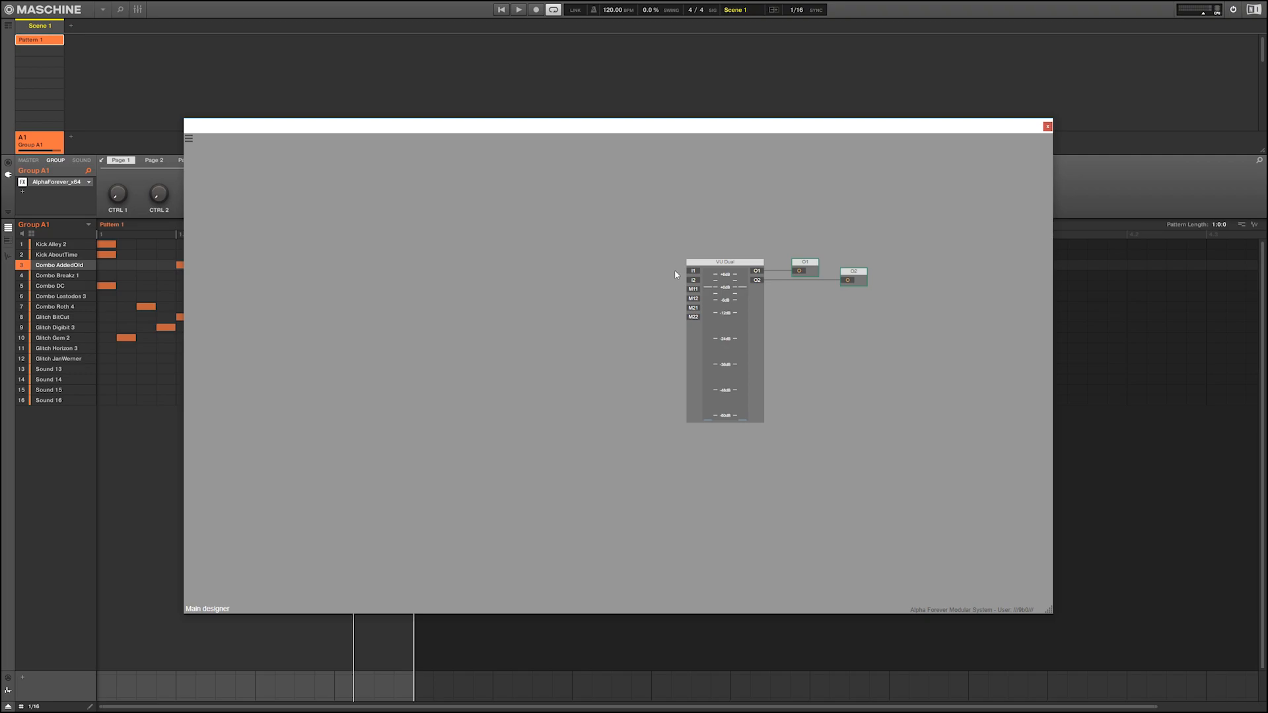
pyautogui.scroll(6, 645, 256)
pyautogui.moveTo(646, 260); pyautogui.dragTo(602, 233)
pyautogui.moveTo(824, 211); pyautogui.dragTo(1009, 284)
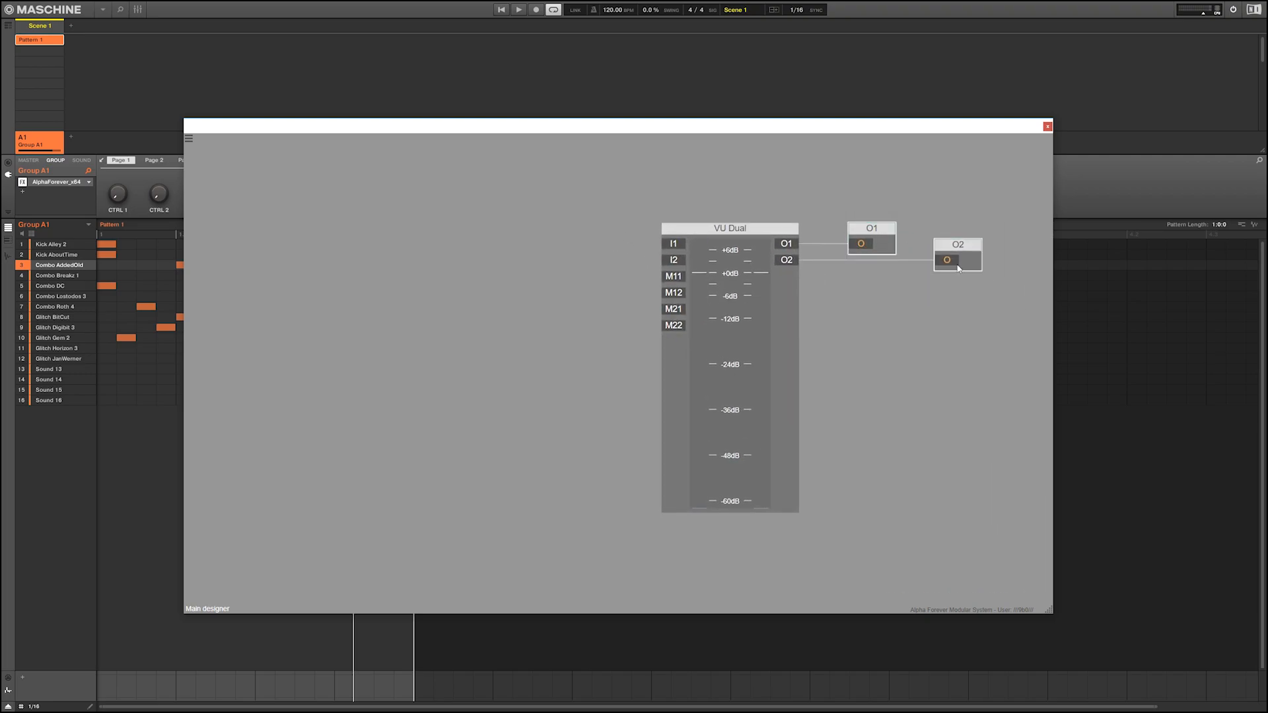
pyautogui.moveTo(890, 228)
pyautogui.mouseDown()
pyautogui.moveTo(860, 228)
pyautogui.moveTo(911, 244)
pyautogui.moveTo(889, 243)
pyautogui.mouseUp()
pyautogui.click(893, 236)
pyautogui.click(595, 238)
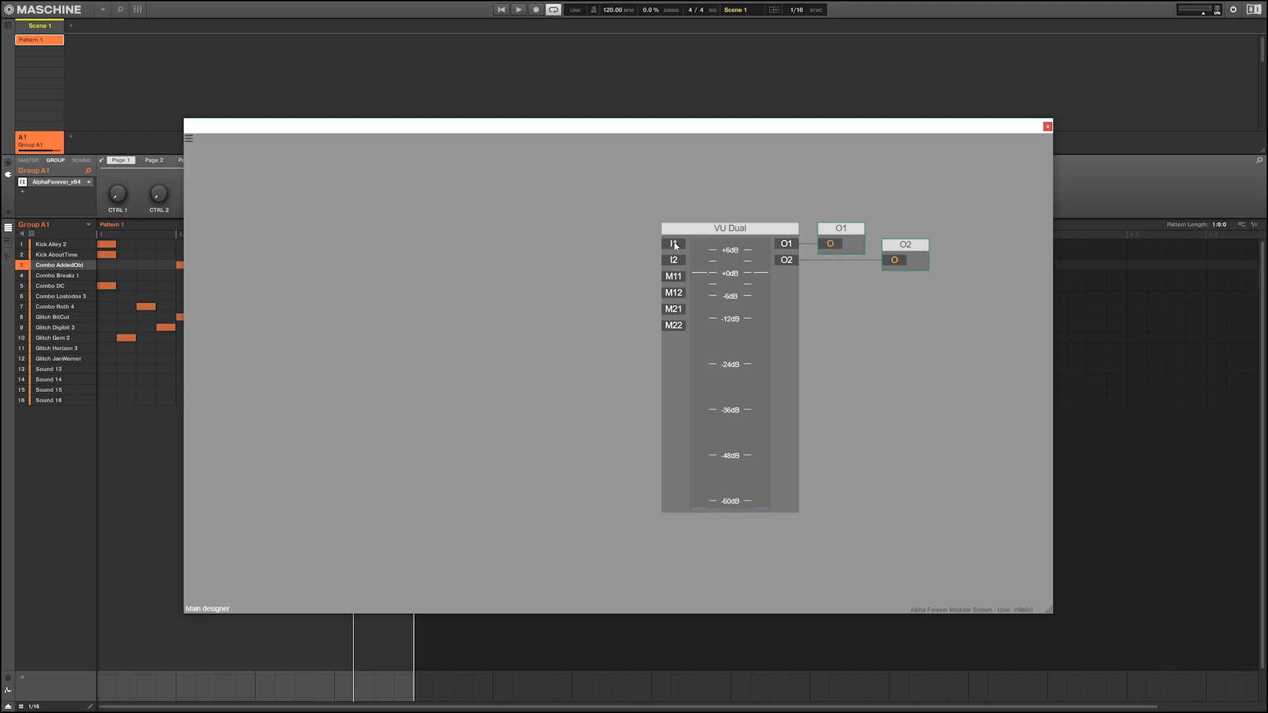
# Add a Gain Lin module feeding both VU Dual inputs, with Vol at 0.00 and Mod turned fully up
pyautogui.click(676, 244)
pyautogui.write('Gain')
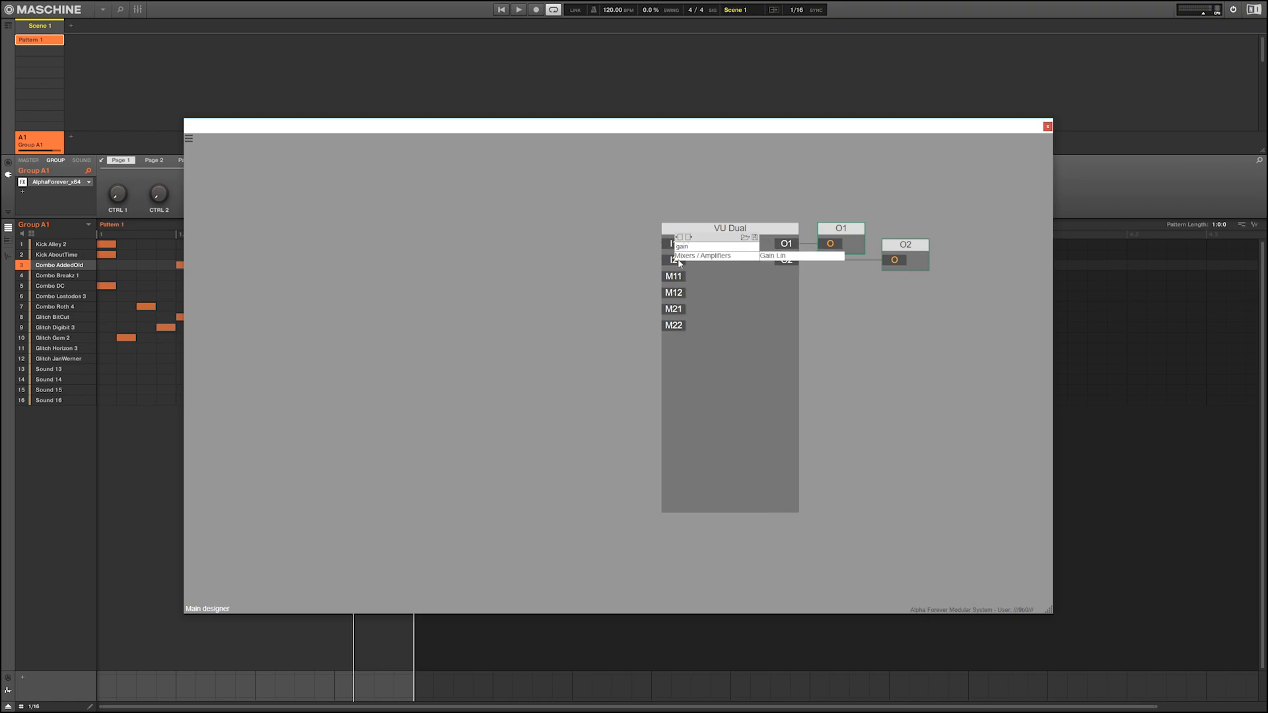
pyautogui.click(765, 256)
pyautogui.moveTo(566, 243); pyautogui.dragTo(674, 262)
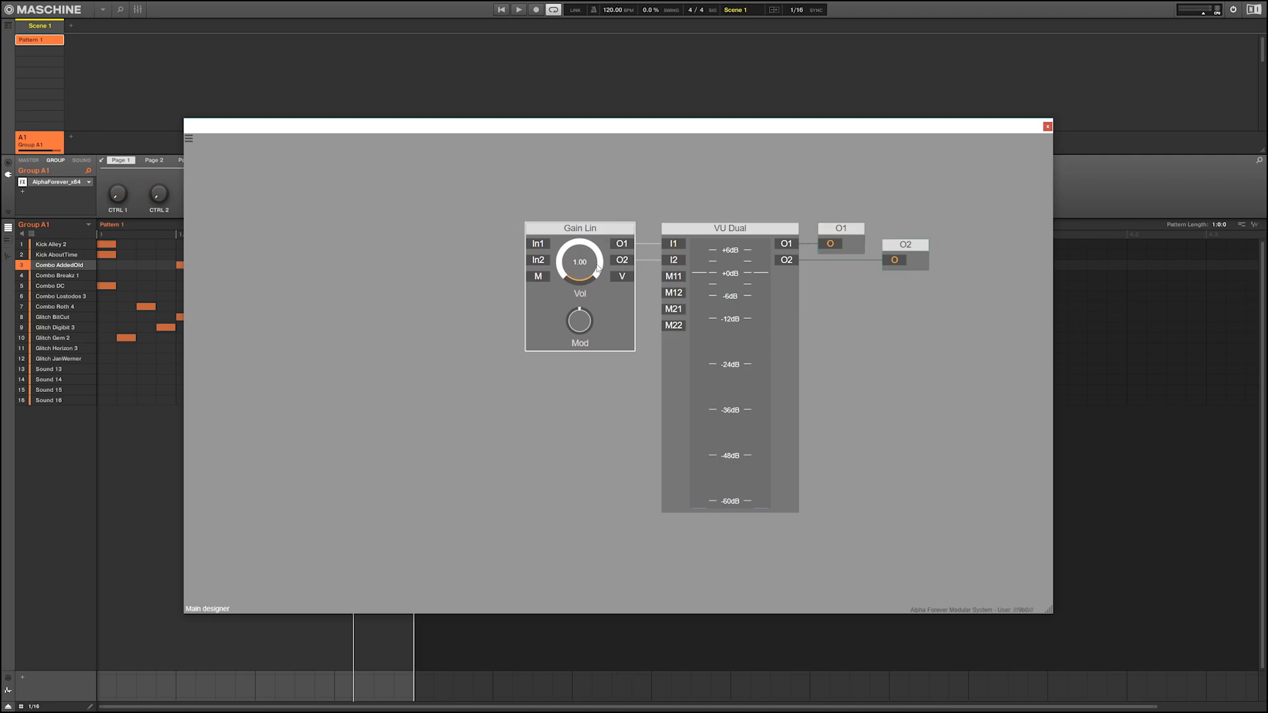
pyautogui.moveTo(587, 229); pyautogui.dragTo(599, 378)
pyautogui.click(608, 201)
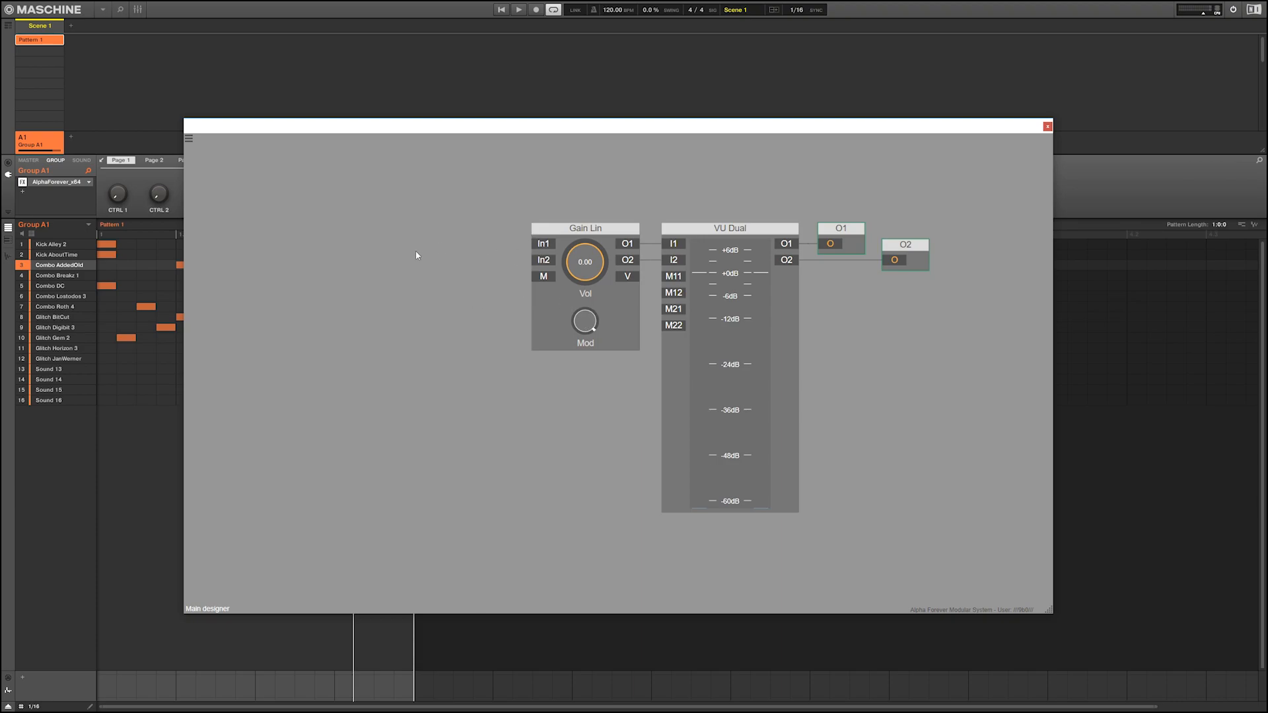
# Create inputs I1 and I2 wired to the Gain Lin module's In1 and In2
pyautogui.moveTo(416, 255); pyautogui.dragTo(598, 255)
pyautogui.scroll(-2, 594, 256)
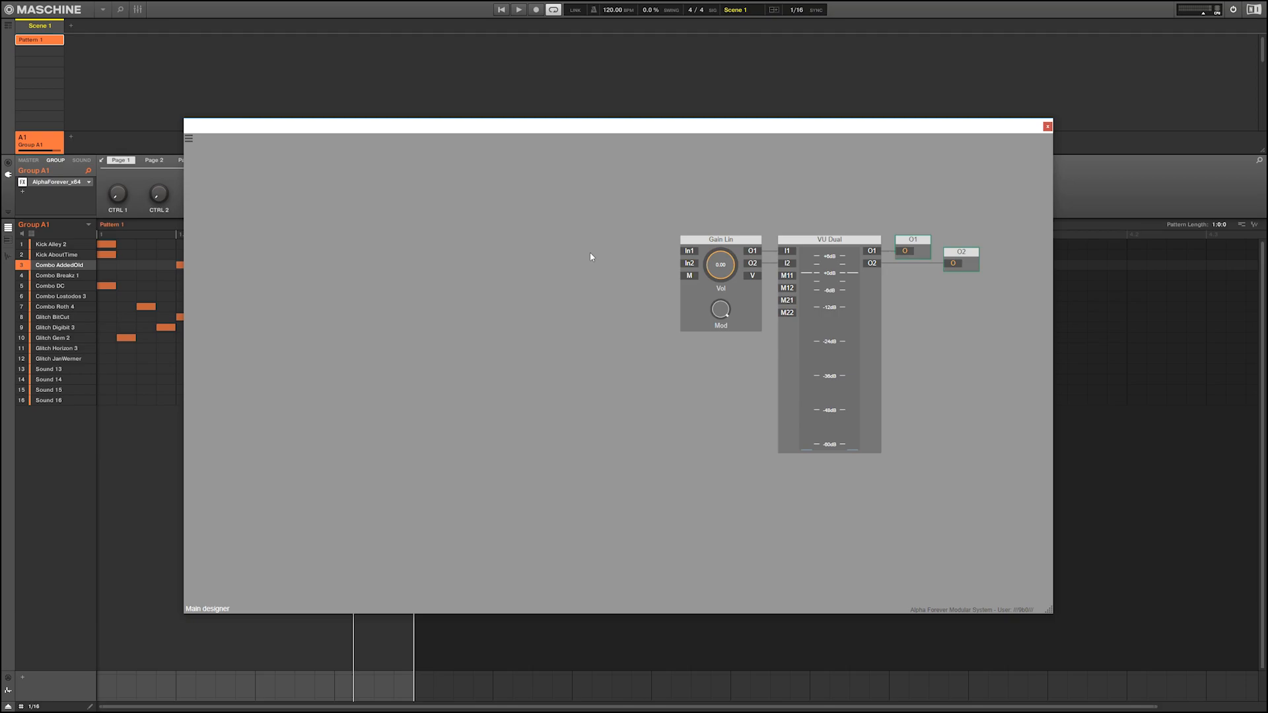
pyautogui.doubleClick(791, 254)
pyautogui.doubleClick(790, 265)
pyautogui.moveTo(734, 240); pyautogui.dragTo(407, 241)
pyautogui.moveTo(729, 256); pyautogui.dragTo(264, 258)
# Move inputs I1 and I2 well away from Gain Lin and enlarge the plug-in window to fit the whole chain
pyautogui.moveTo(397, 284); pyautogui.dragTo(531, 263)
pyautogui.moveTo(298, 197); pyautogui.dragTo(483, 284)
pyautogui.moveTo(408, 233); pyautogui.dragTo(331, 233)
pyautogui.moveTo(478, 268); pyautogui.dragTo(420, 289)
pyautogui.scroll(-1, 404, 286)
pyautogui.scroll(2, 404, 287)
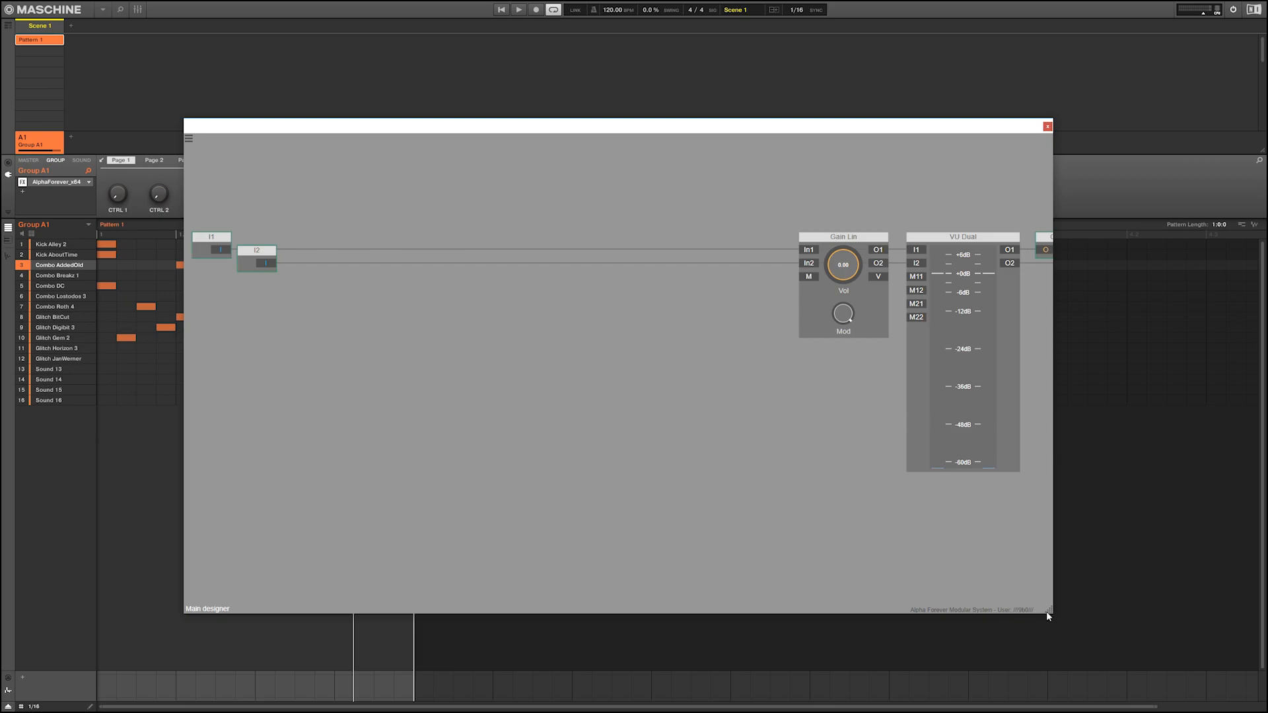
pyautogui.moveTo(1048, 611); pyautogui.dragTo(1252, 684)
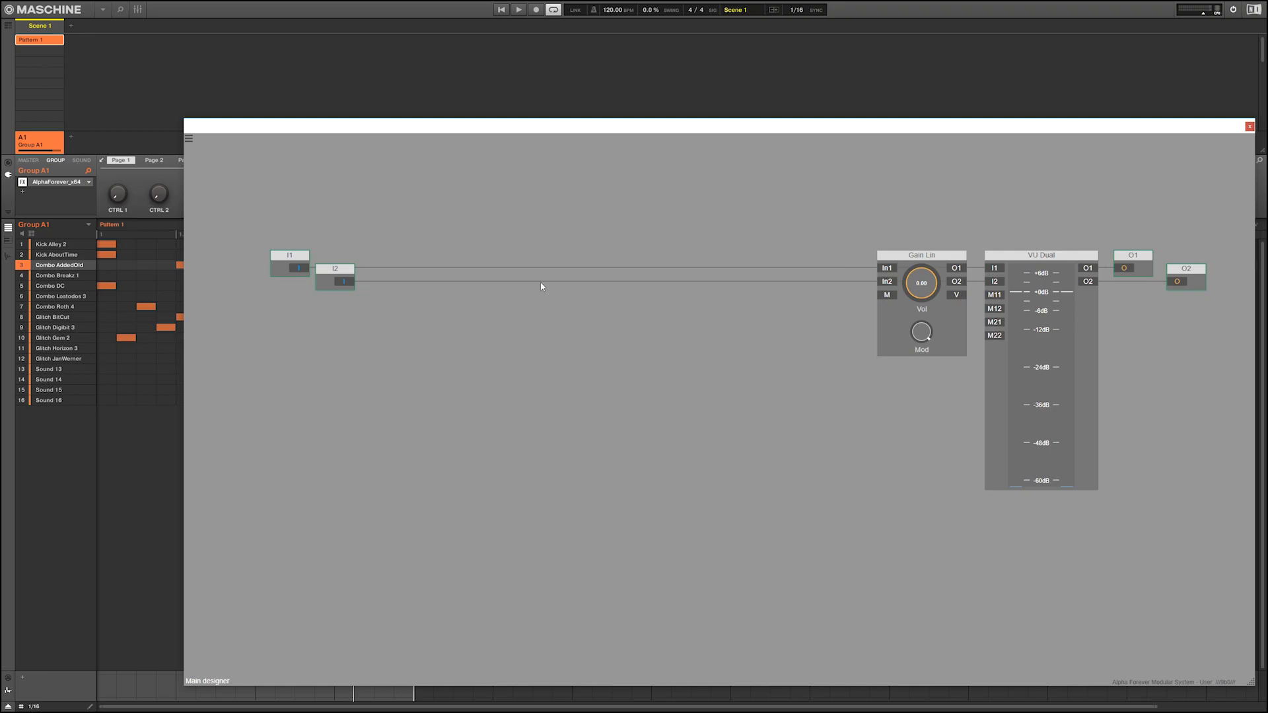
# Add a Designer module below the input wires and name it Mono
pyautogui.rightClick(439, 324)
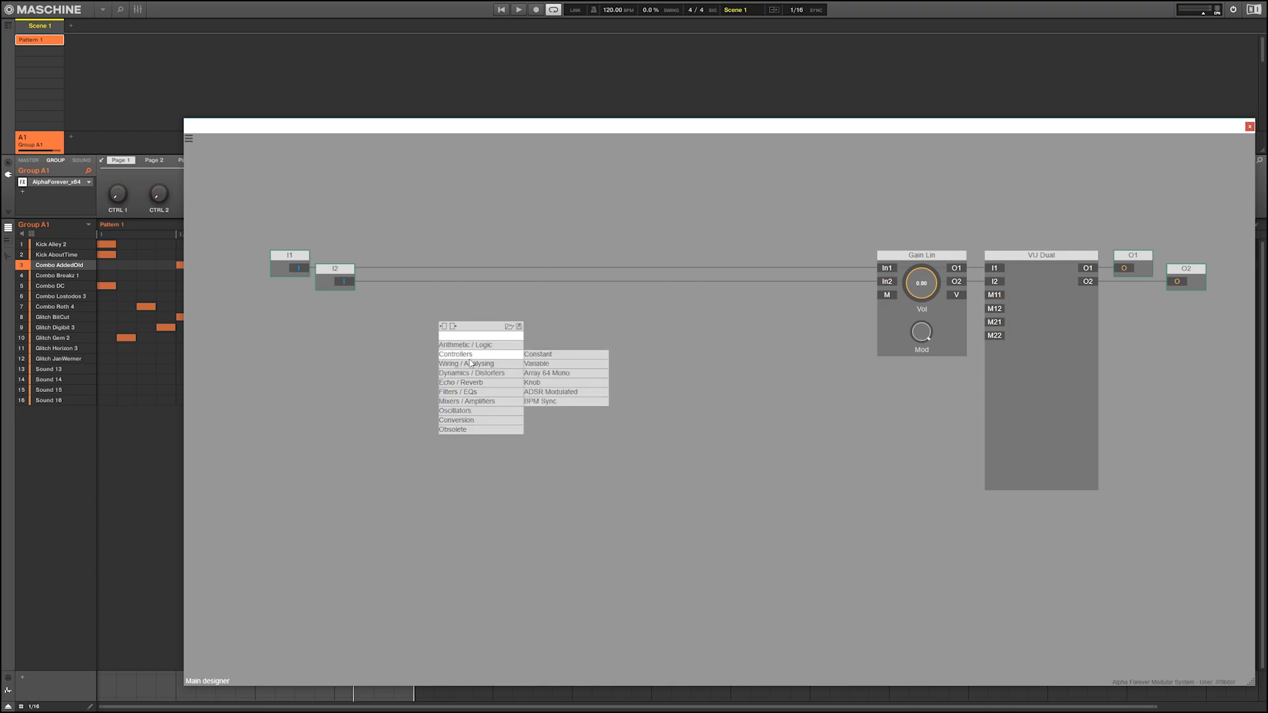
pyautogui.moveTo(468, 364)
pyautogui.click(548, 371)
pyautogui.doubleClick(475, 335)
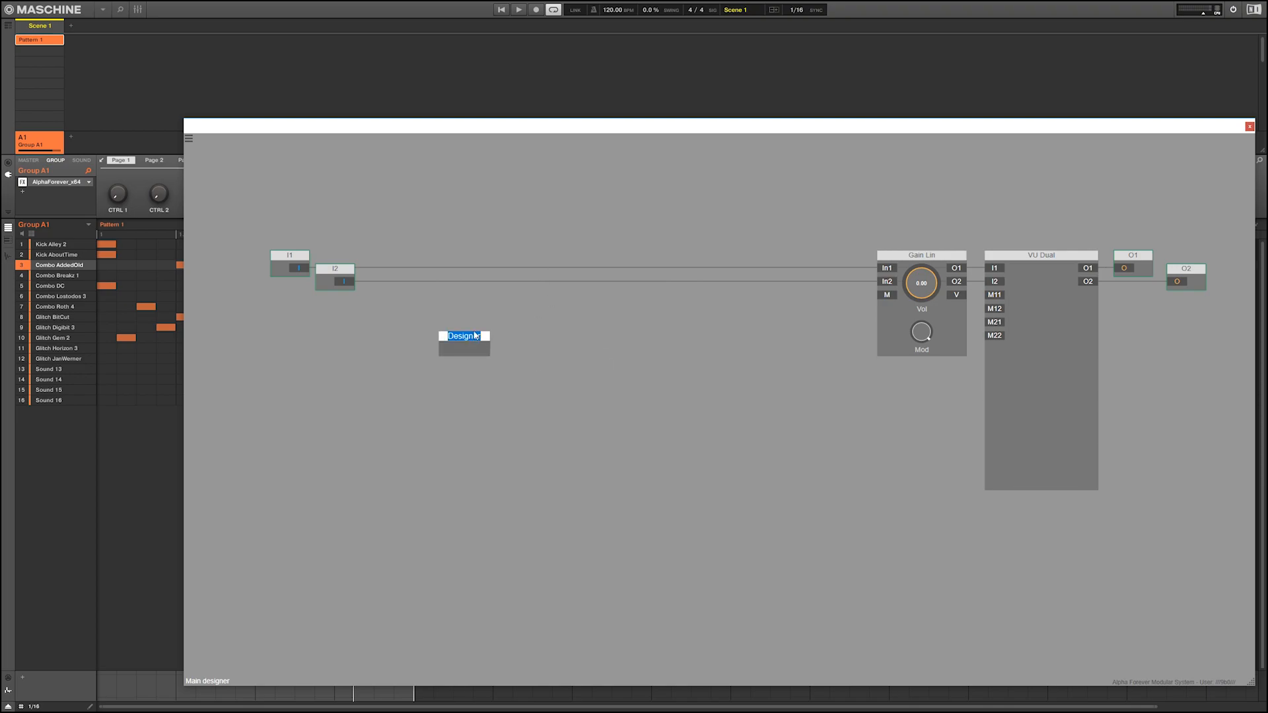
pyautogui.write('Mono')
pyautogui.press('Return')
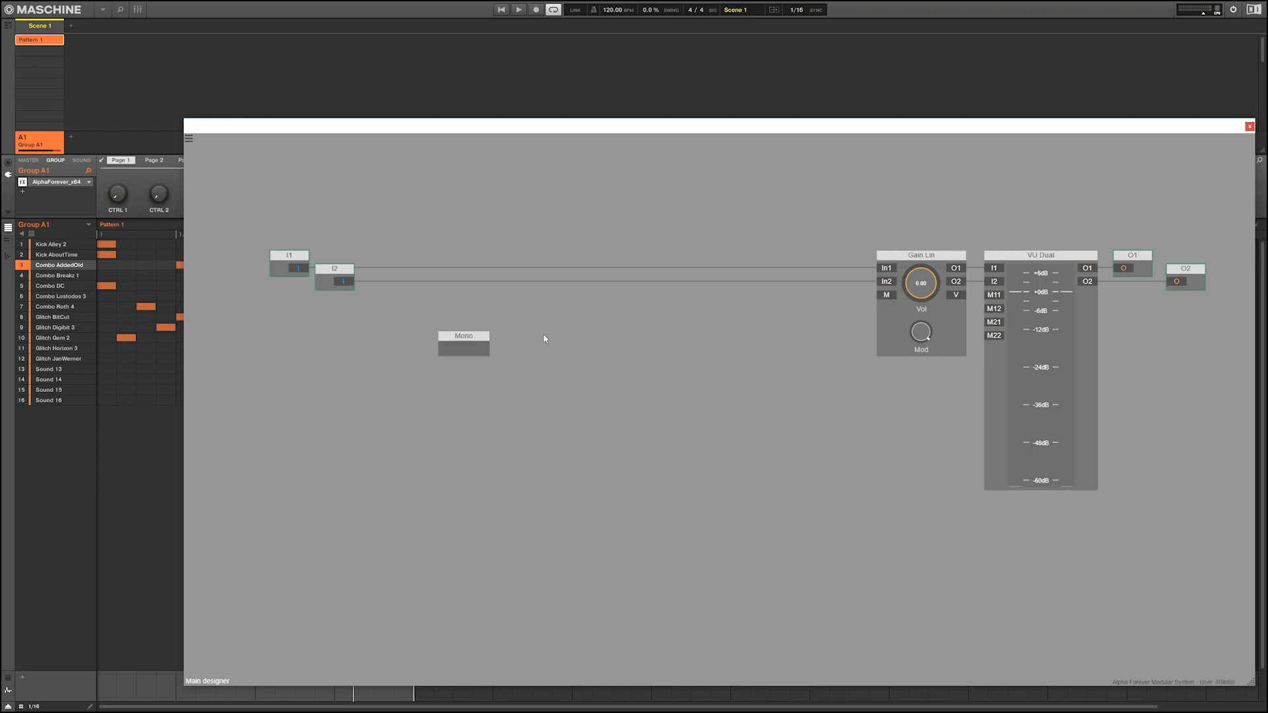
# Open the Mono designer and place an Add module inside it
pyautogui.doubleClick(456, 351)
pyautogui.rightClick(407, 294)
pyautogui.moveTo(433, 320)
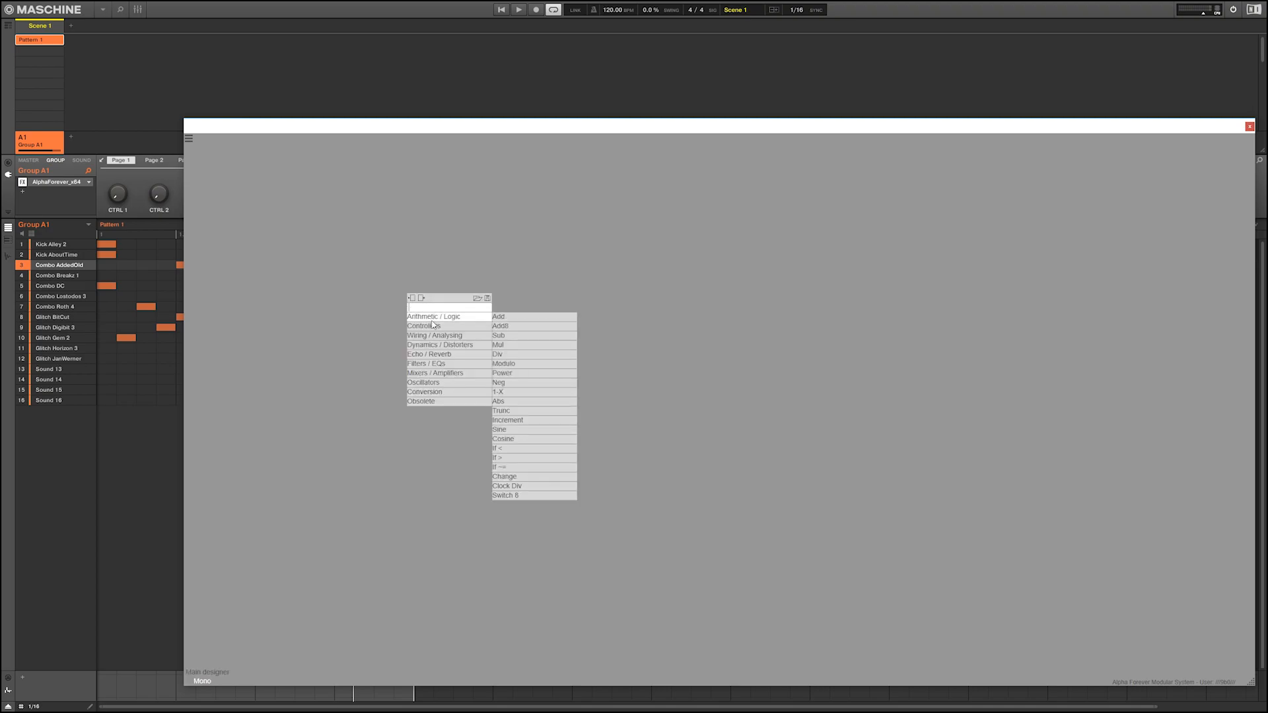
pyautogui.click(518, 324)
pyautogui.scroll(3, 490, 350)
pyautogui.moveTo(347, 262); pyautogui.dragTo(478, 295)
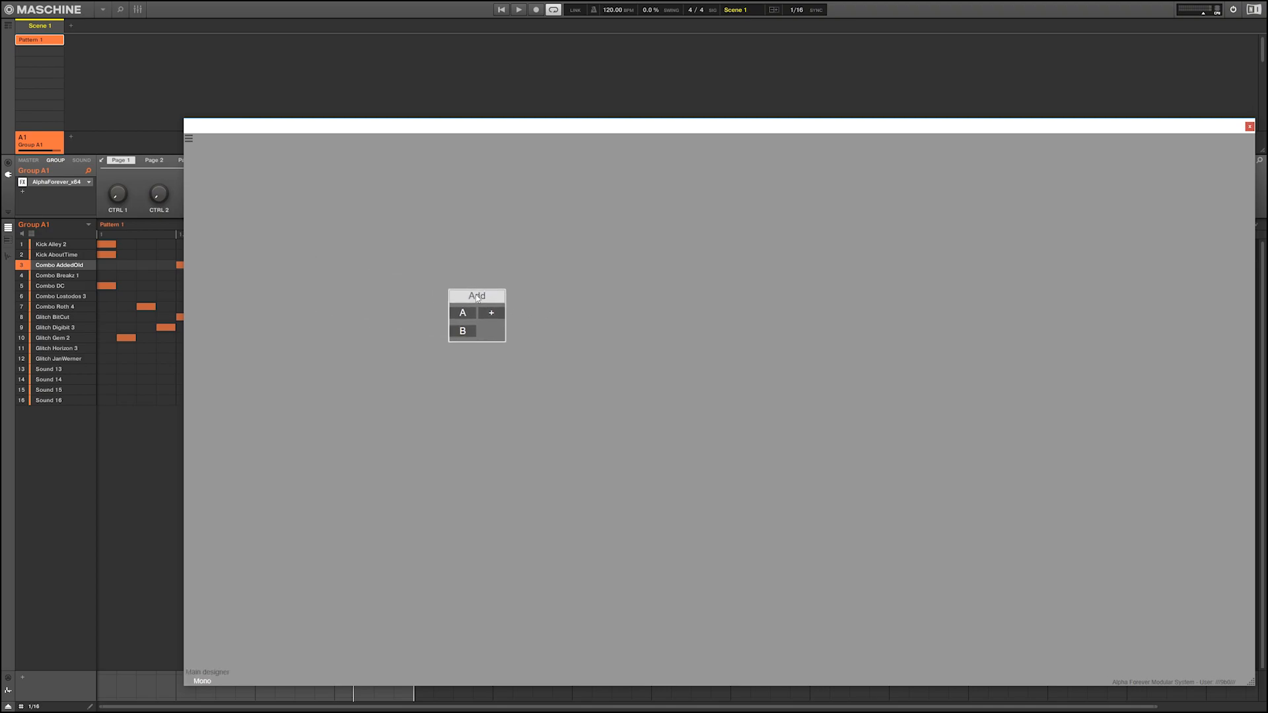
# Create inputs for the Add module's A and B connectors and name them I1 and I2
pyautogui.doubleClick(461, 313)
pyautogui.doubleClick(461, 331)
pyautogui.moveTo(389, 307); pyautogui.dragTo(321, 306)
pyautogui.doubleClick(301, 296)
pyautogui.write('I1')
pyautogui.doubleClick(382, 316)
pyautogui.write('I2')
pyautogui.click(400, 282)
# Wire the Add output into a new Mul module and feed its B input with the constant 0.5
pyautogui.click(492, 312)
pyautogui.moveTo(522, 337)
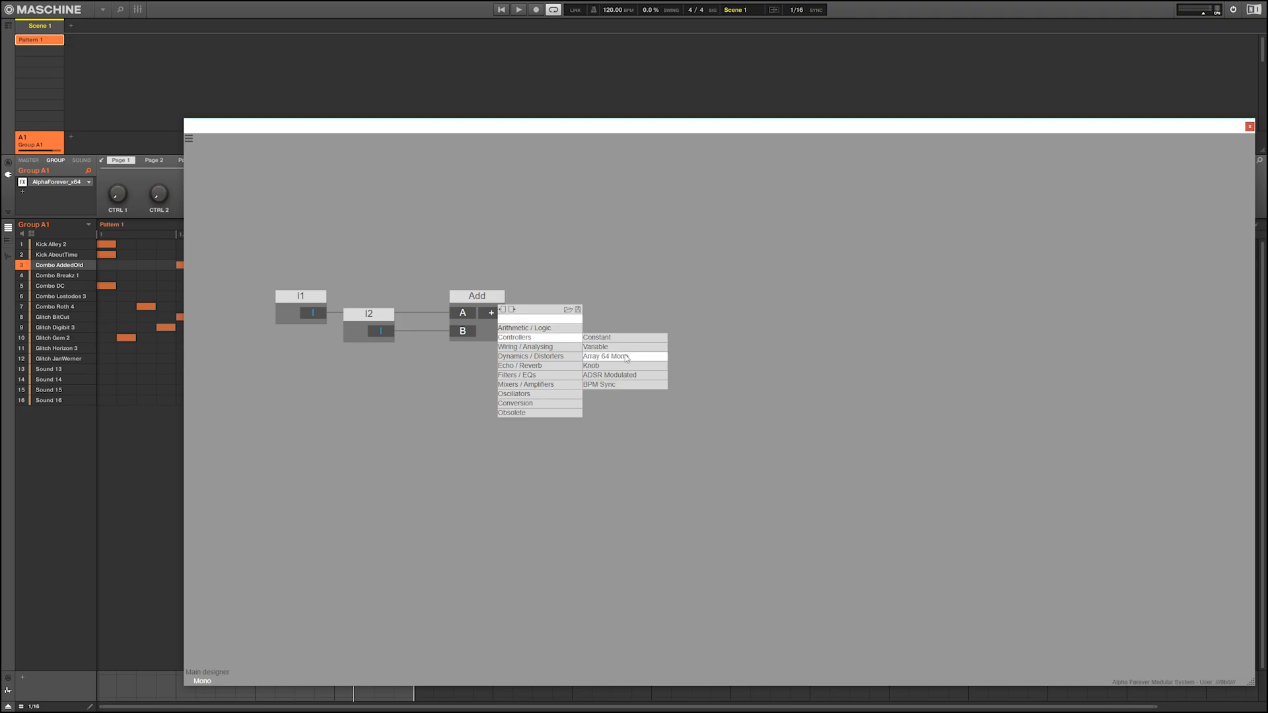
pyautogui.click(608, 351)
pyautogui.moveTo(583, 304); pyautogui.dragTo(680, 312)
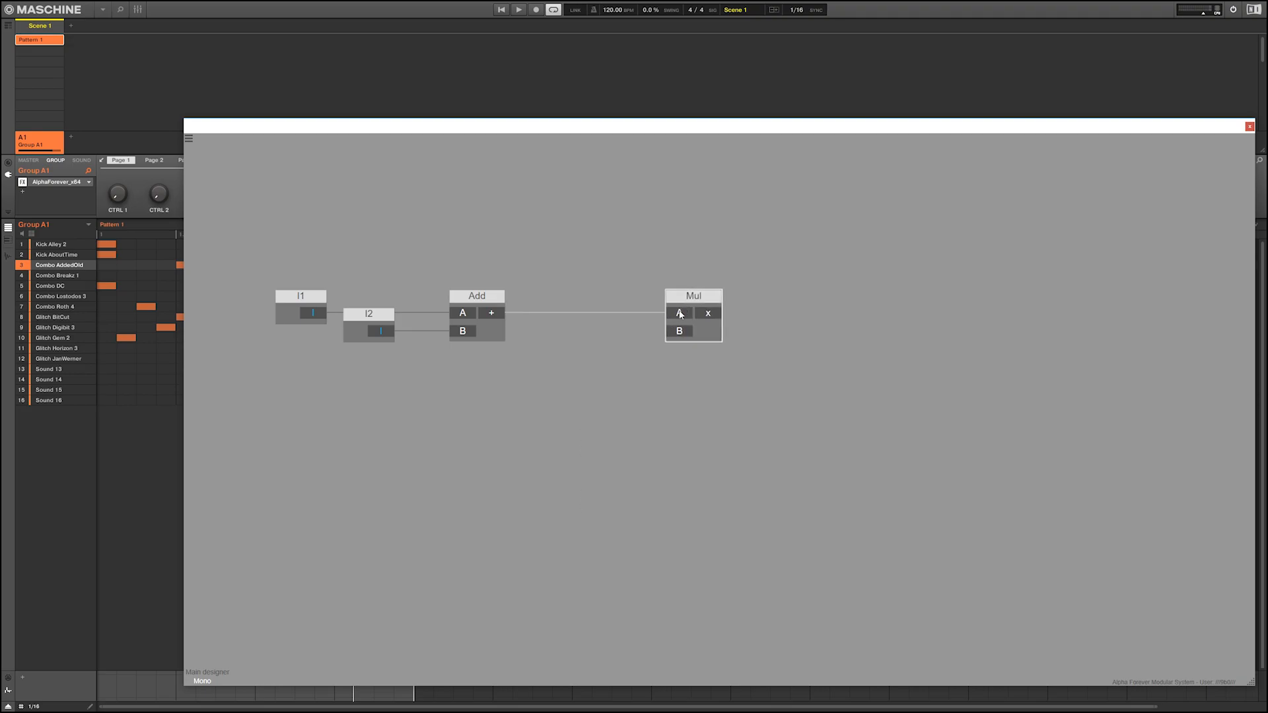
pyautogui.click(681, 333)
pyautogui.write('0.5')
pyautogui.press('Return')
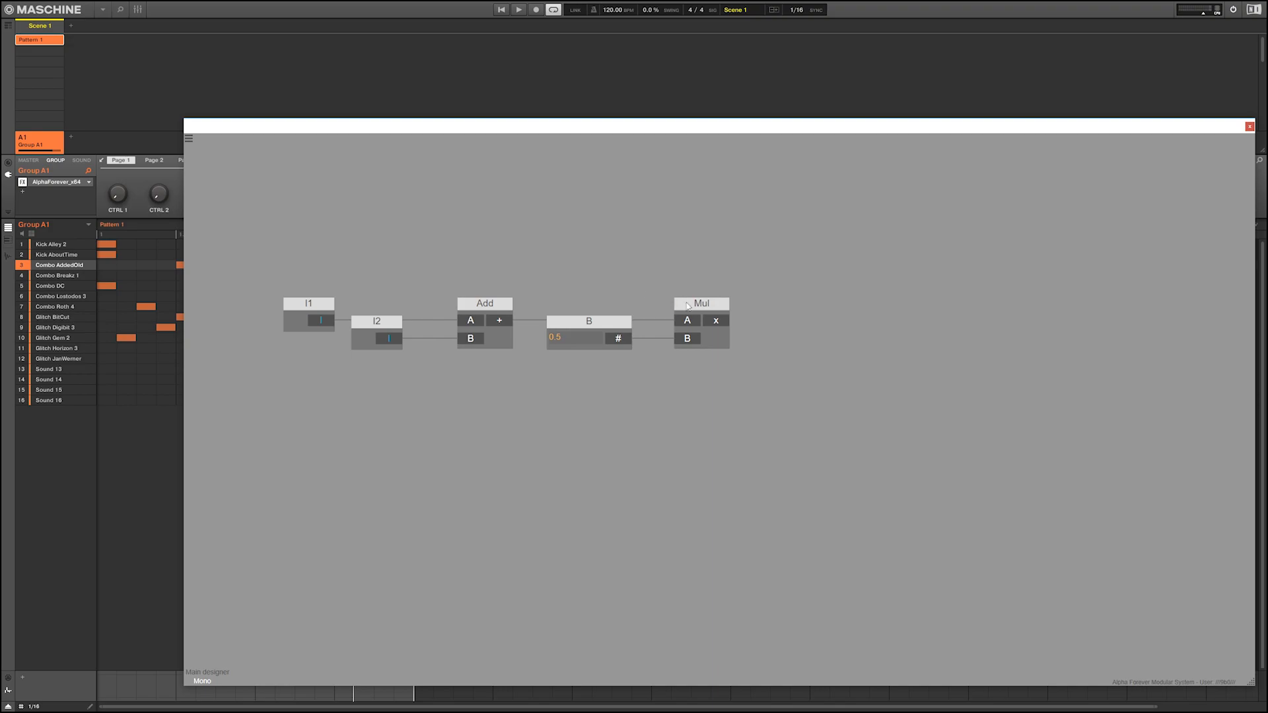
# Create an output from the Mul module and name it Out
pyautogui.doubleClick(718, 322)
pyautogui.doubleClick(817, 306)
pyautogui.write('Out')
pyautogui.press('Return')
# Return to the main designer and wire I1 and I2 into the matching inputs of Mono
pyautogui.moveTo(658, 257); pyautogui.dragTo(731, 280)
pyautogui.doubleClick(730, 280)
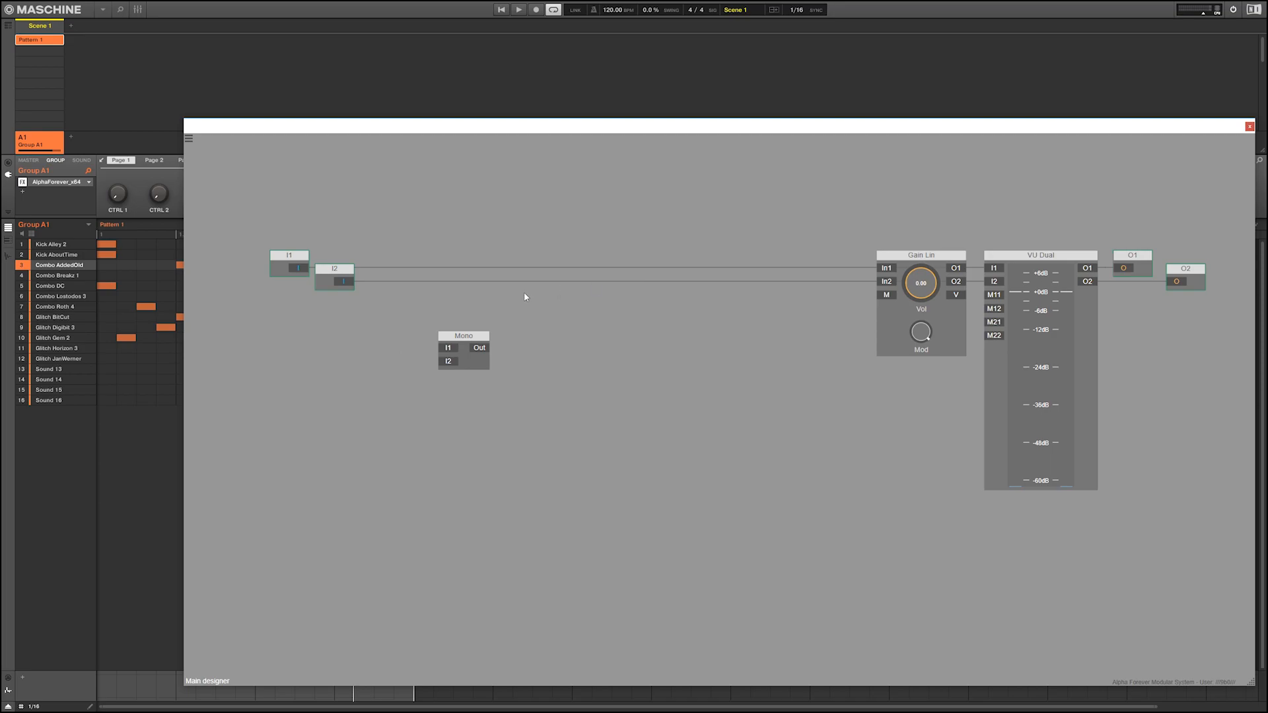
pyautogui.moveTo(434, 327); pyautogui.dragTo(448, 348)
pyautogui.moveTo(344, 282); pyautogui.dragTo(399, 342)
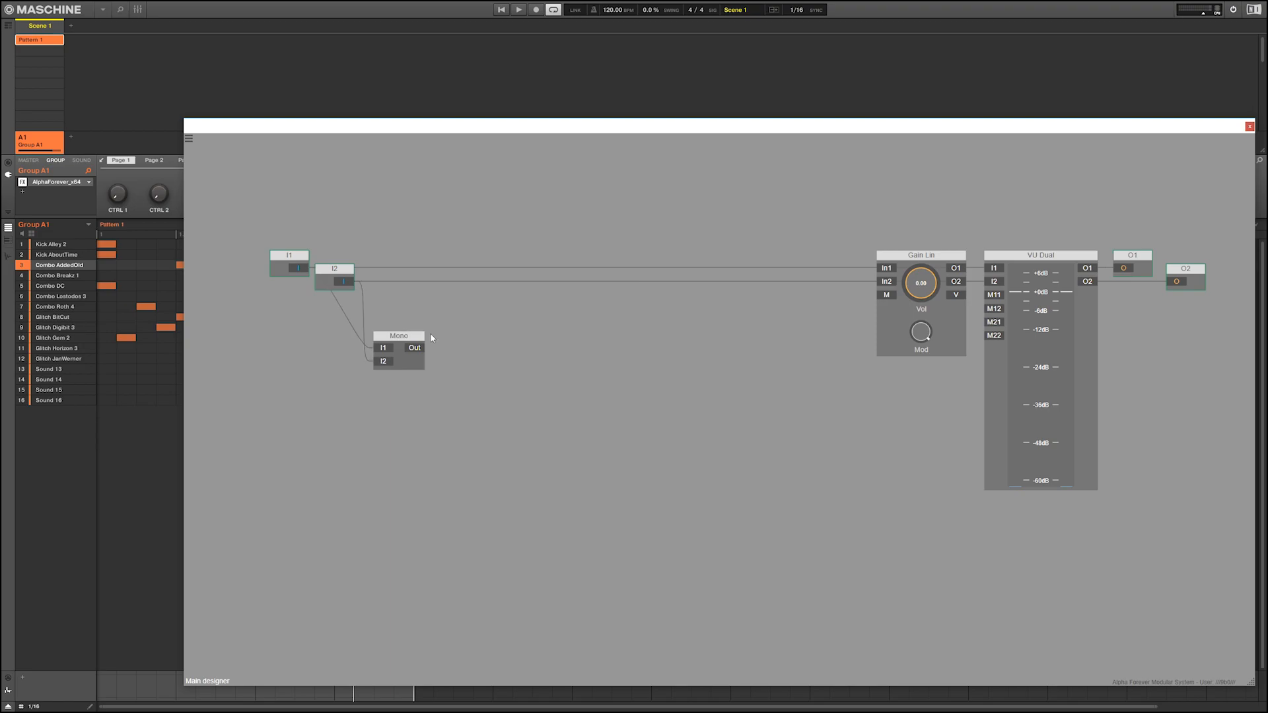
# Add a second Designer module beside Mono and name it Lin2dB
pyautogui.rightClick(477, 335)
pyautogui.moveTo(522, 376)
pyautogui.click(581, 379)
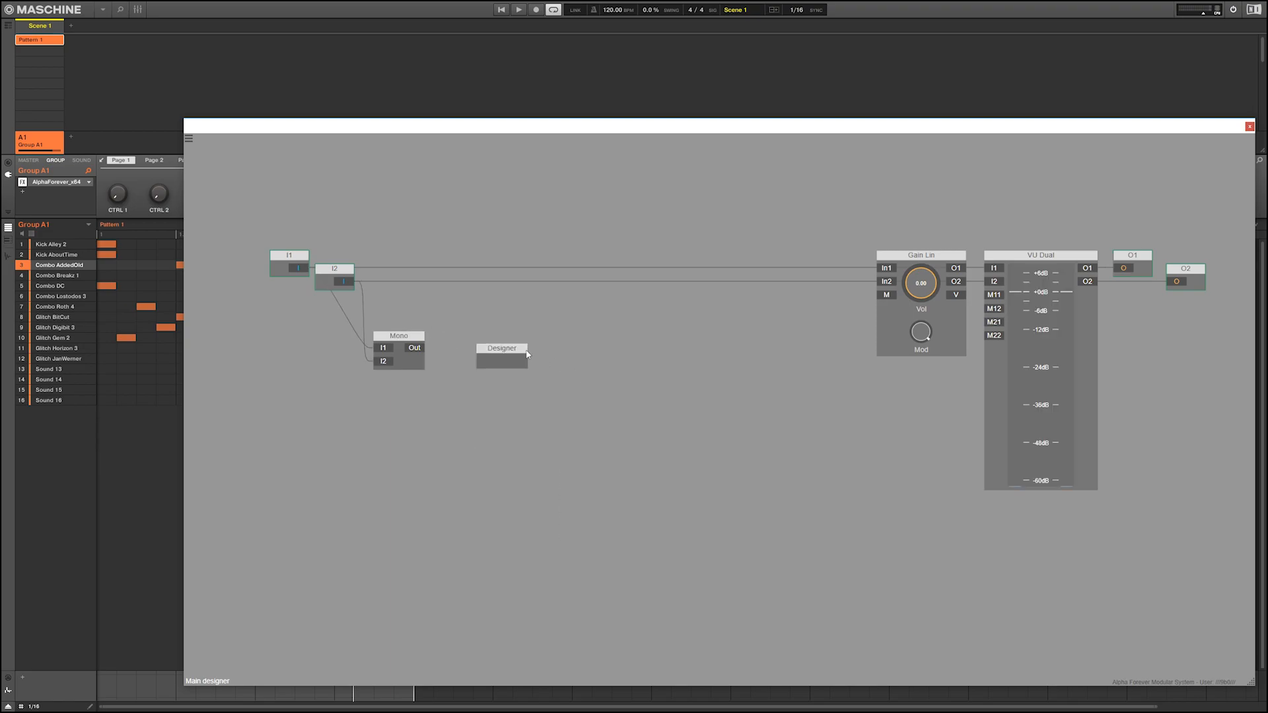
pyautogui.scroll(2, 491, 320)
pyautogui.moveTo(489, 319); pyautogui.dragTo(564, 332)
pyautogui.moveTo(579, 377); pyautogui.dragTo(571, 355)
pyautogui.doubleClick(571, 355)
pyautogui.write('Lin2dB')
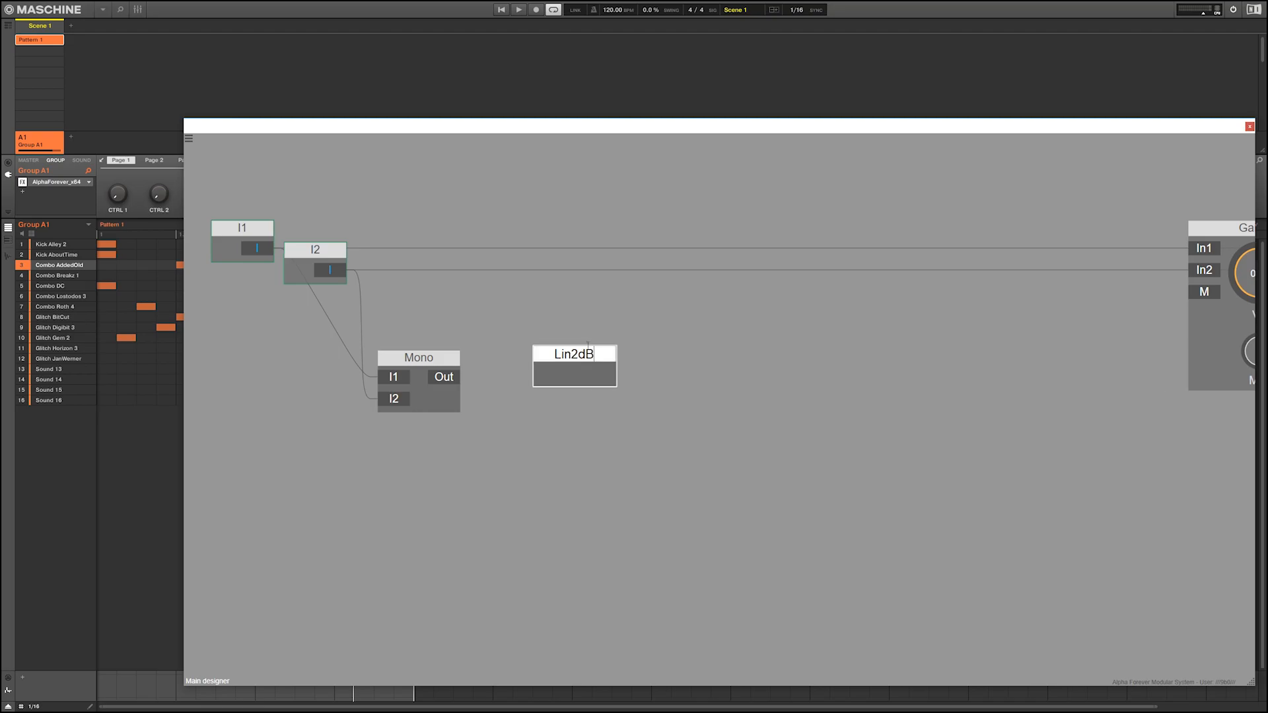
pyautogui.press('Return')
# Inside the Lin2dB designer, add an In module and wire it to a new Abs module
pyautogui.rightClick(555, 434)
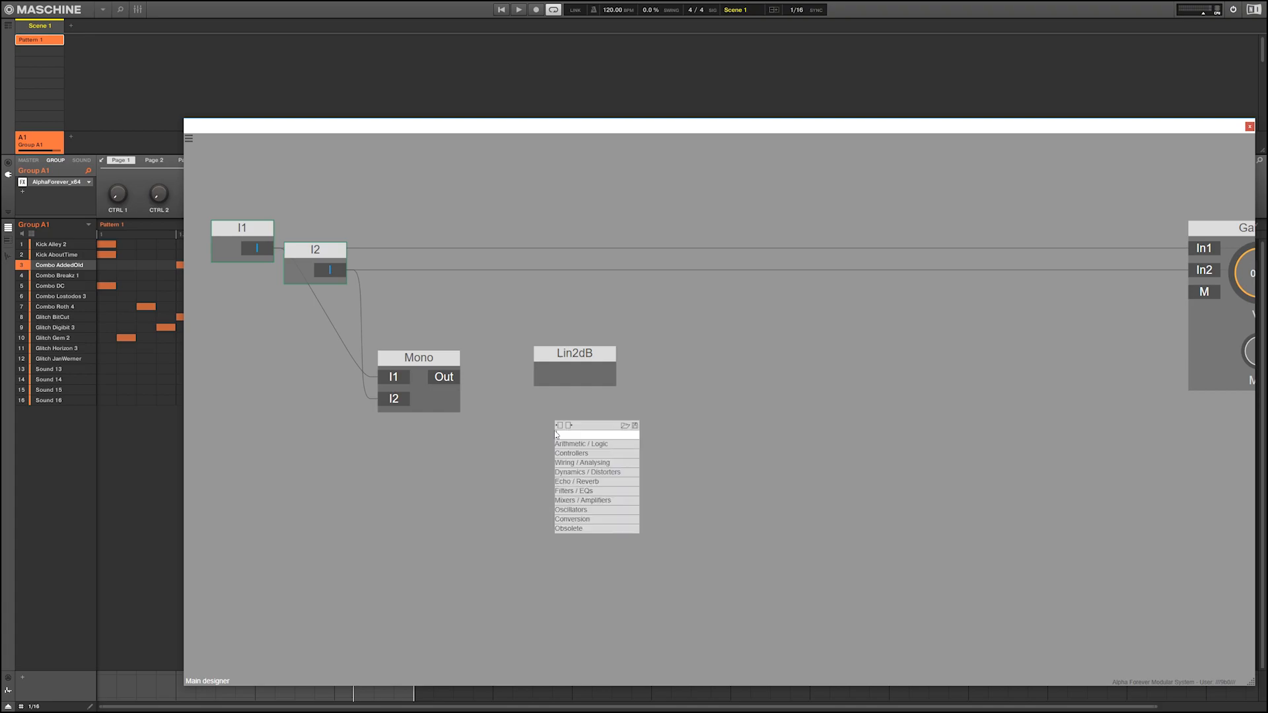
pyautogui.doubleClick(573, 382)
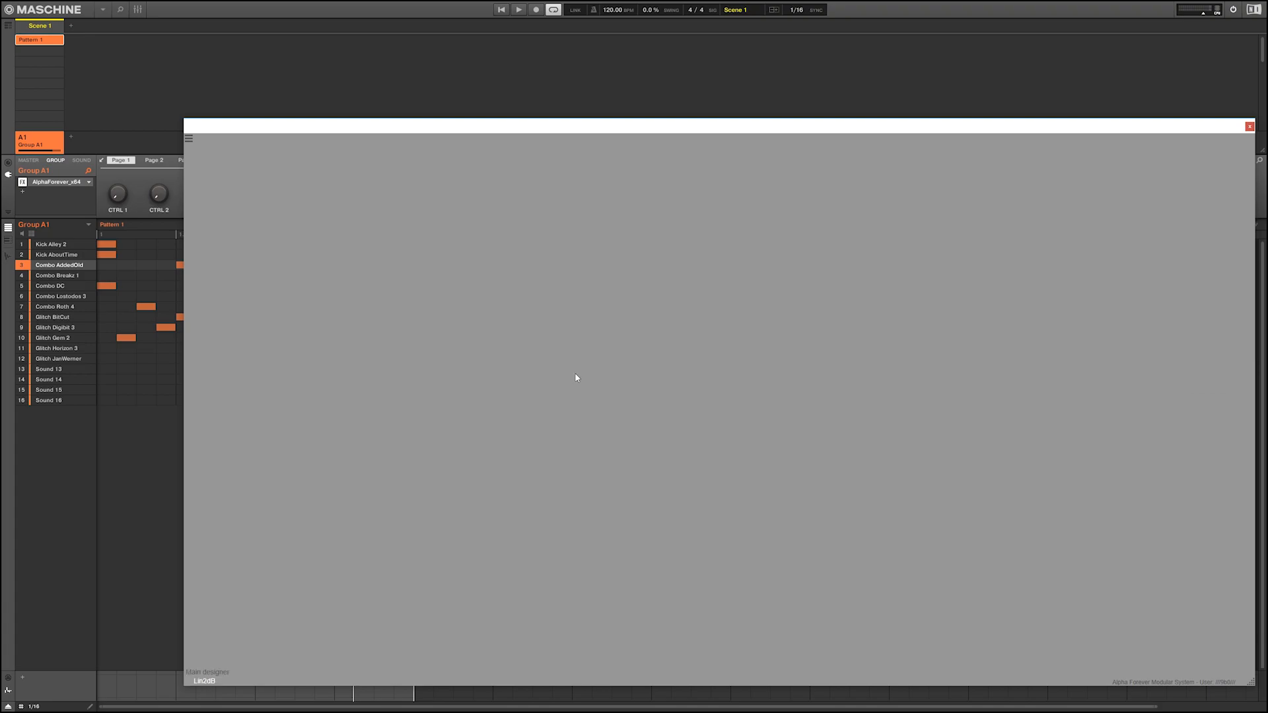
pyautogui.rightClick(573, 378)
pyautogui.moveTo(560, 359)
pyautogui.click(593, 372)
pyautogui.click(448, 350)
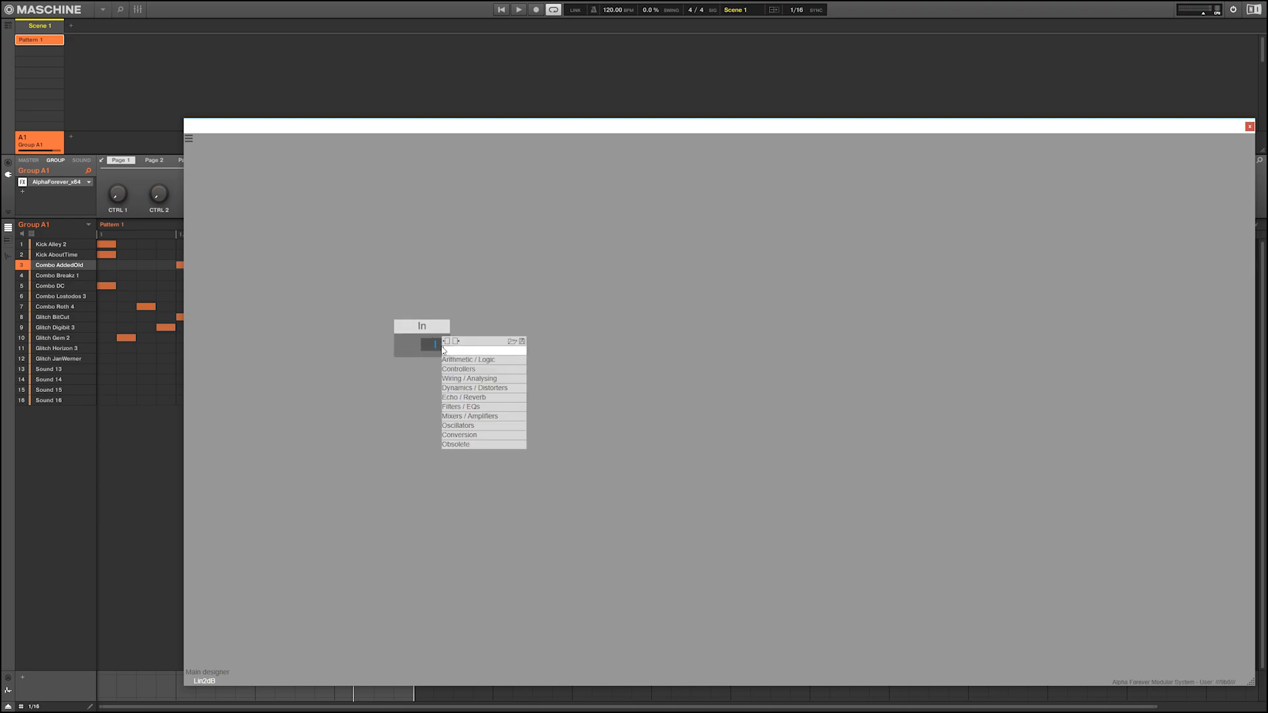
pyautogui.click(552, 362)
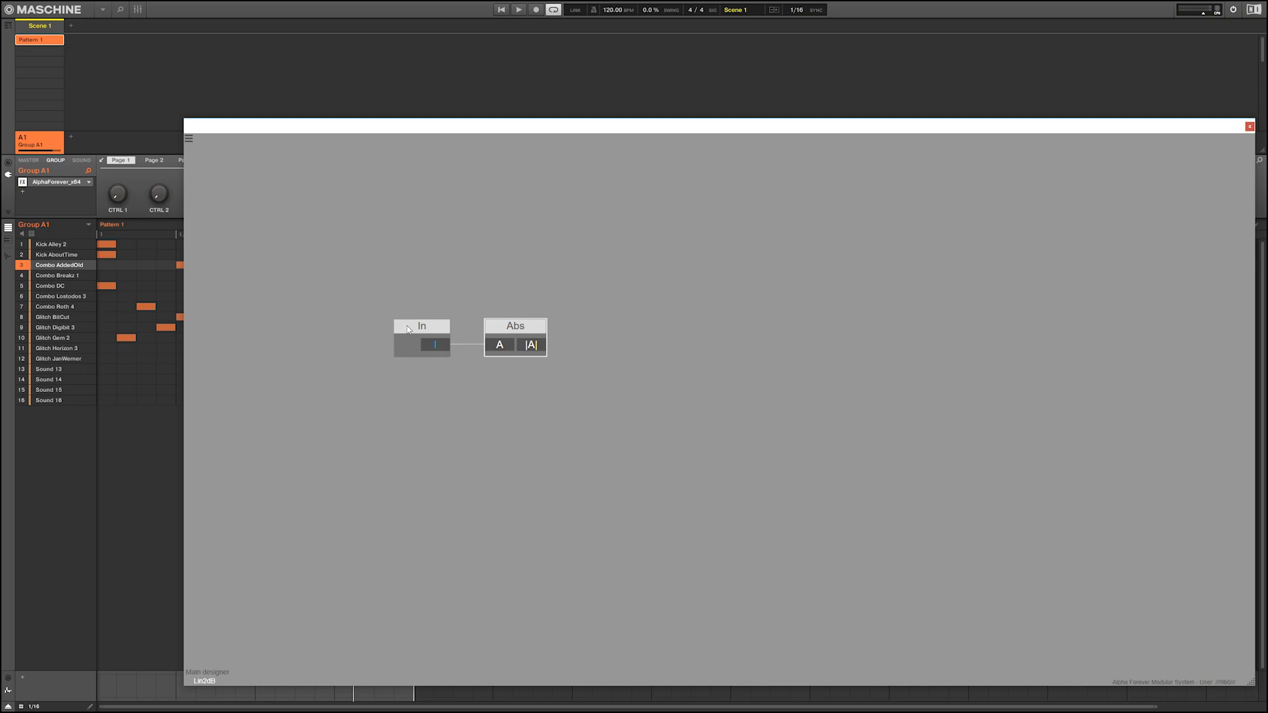
# Add a Lin->dB conversion module after the Abs output
pyautogui.click(535, 352)
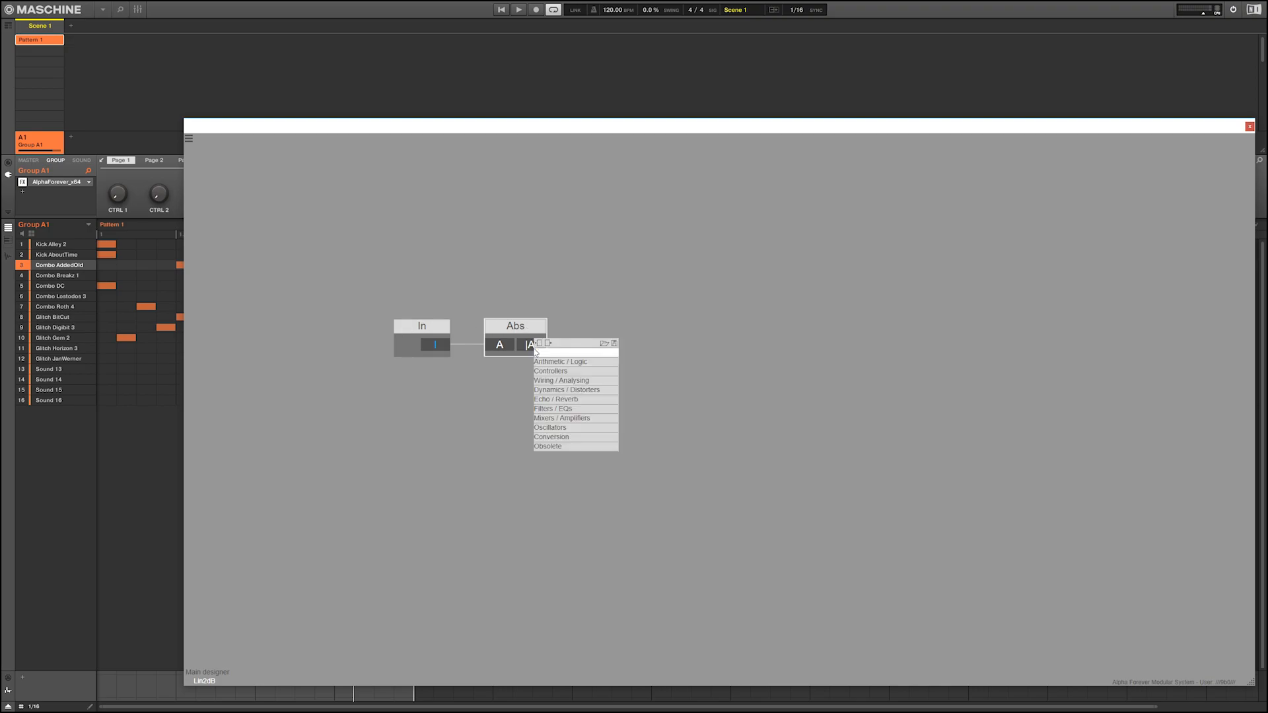
pyautogui.write('li')
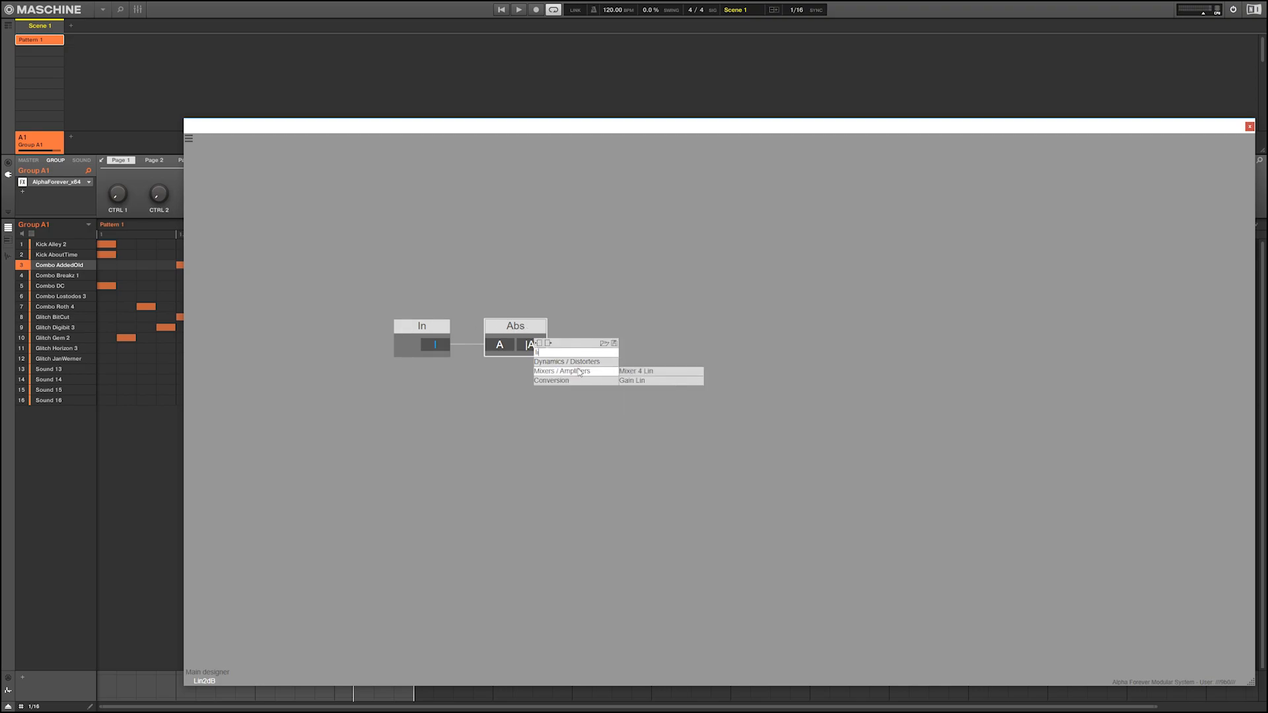
pyautogui.moveTo(592, 380)
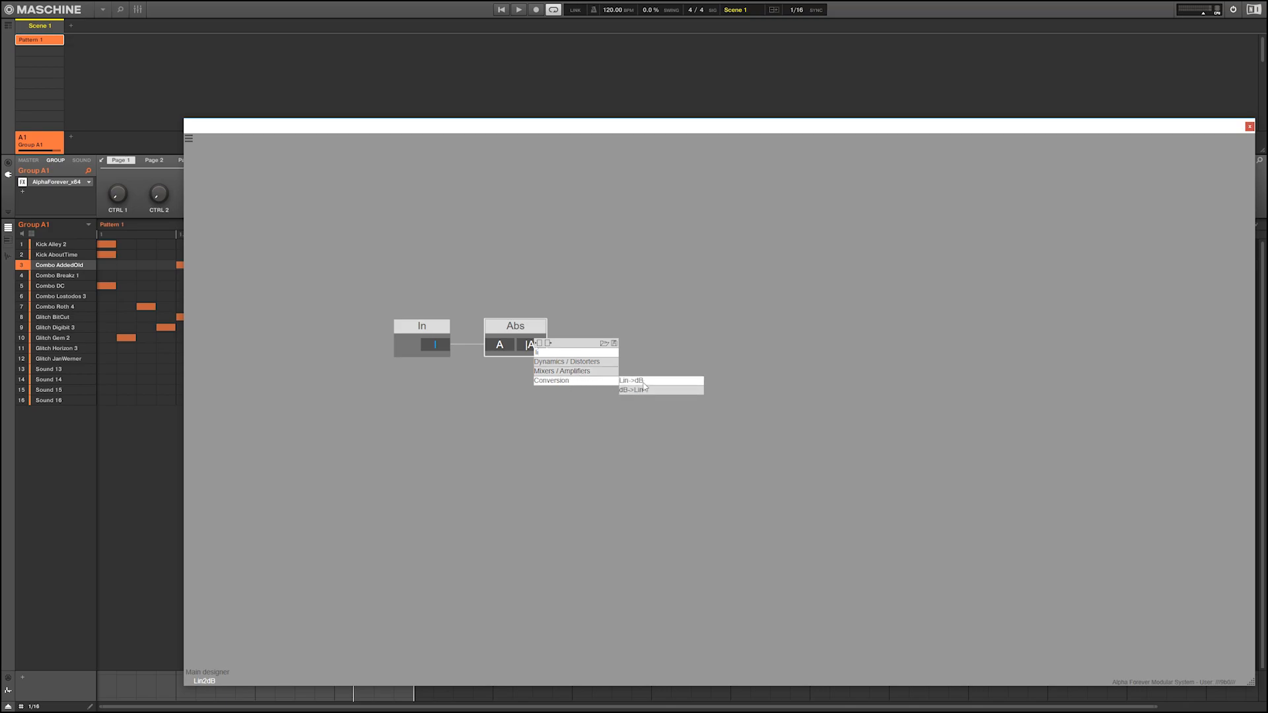
pyautogui.click(644, 382)
pyautogui.moveTo(650, 327); pyautogui.dragTo(602, 326)
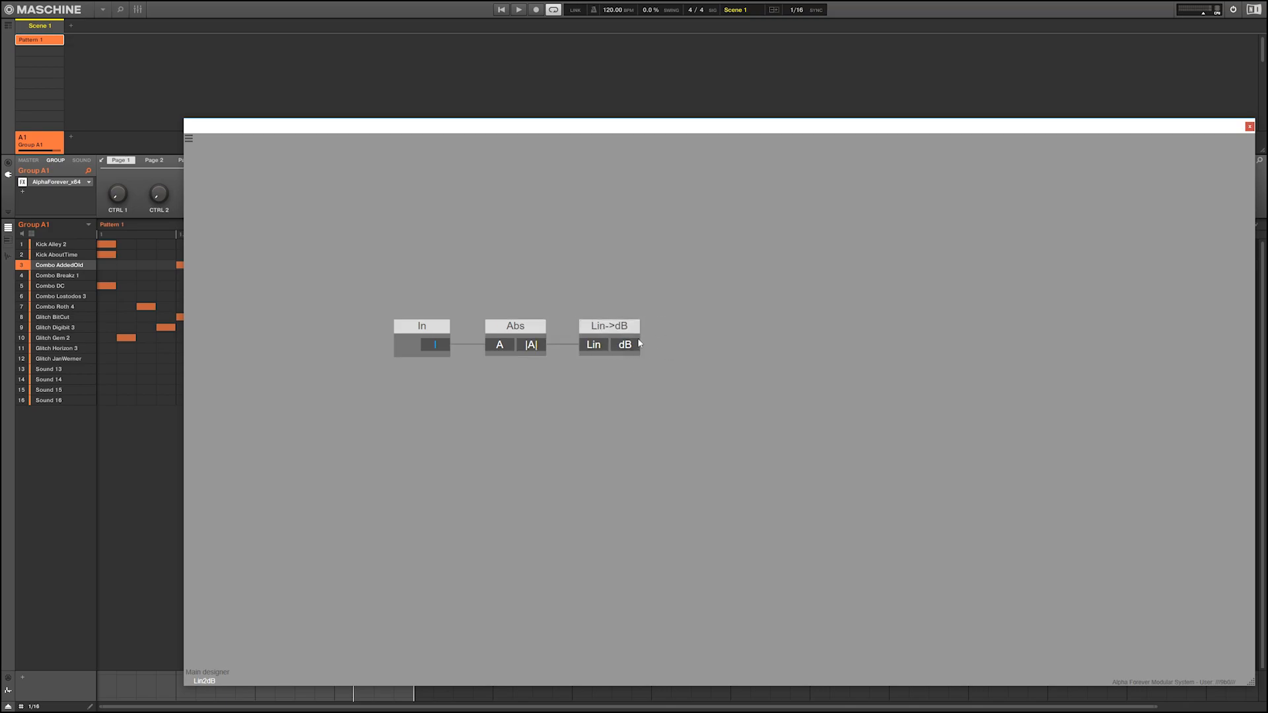
# Create a dB output from the converter and, back in the main designer, wire Mono's Out to Lin2dB's In
pyautogui.doubleClick(623, 347)
pyautogui.moveTo(720, 324); pyautogui.dragTo(684, 324)
pyautogui.doubleClick(554, 274)
pyautogui.moveTo(444, 377); pyautogui.dragTo(526, 358)
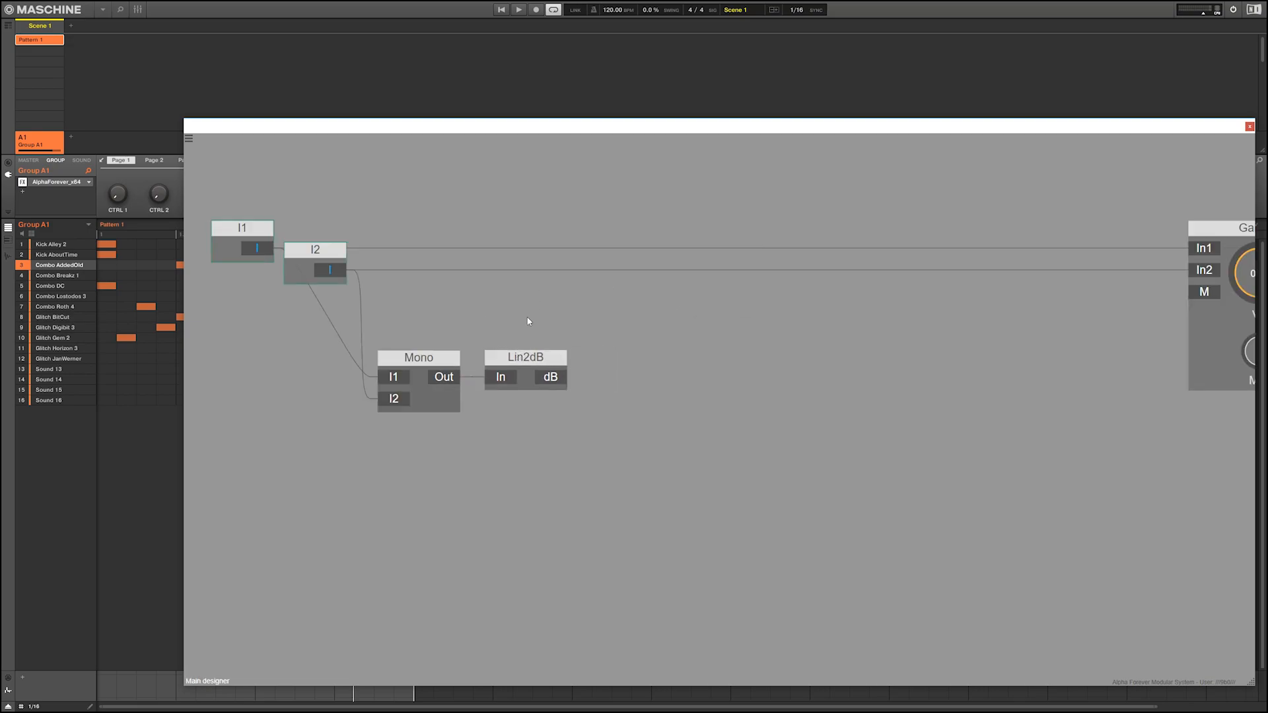
# Add a third Designer module beside Lin2dB and name it Shaper
pyautogui.moveTo(607, 306)
pyautogui.mouseDown()
pyautogui.moveTo(621, 318)
pyautogui.moveTo(619, 308)
pyautogui.mouseUp()
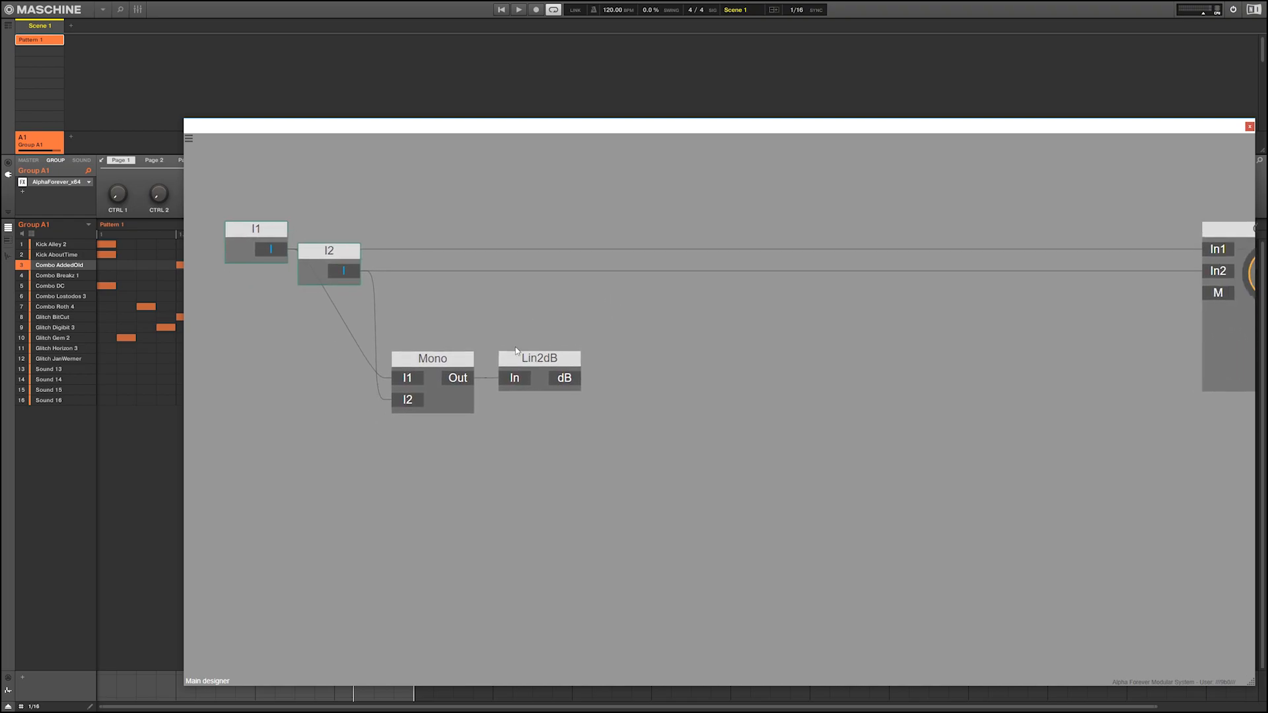
pyautogui.rightClick(662, 361)
pyautogui.moveTo(687, 392)
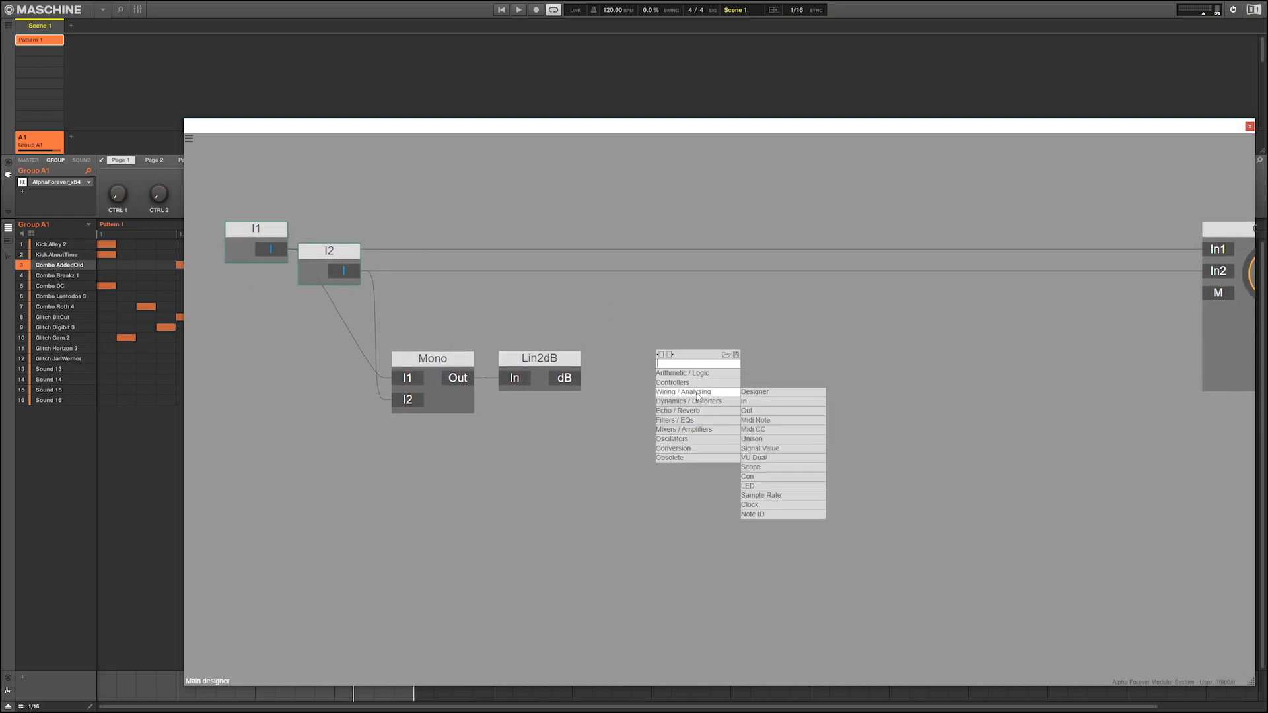
pyautogui.click(752, 393)
pyautogui.doubleClick(731, 365)
pyautogui.write('Wv')
pyautogui.press('BackSpace')
pyautogui.press('BackSpace')
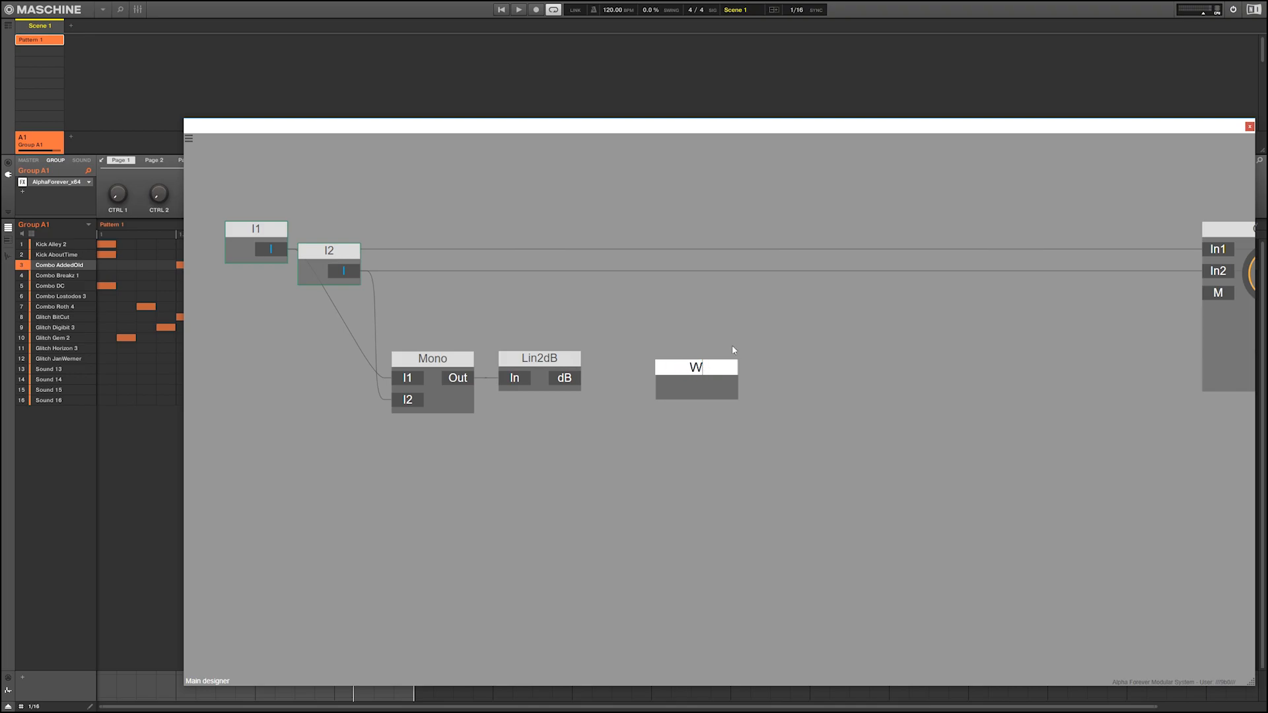
pyautogui.write('Shaper')
pyautogui.press('Return')
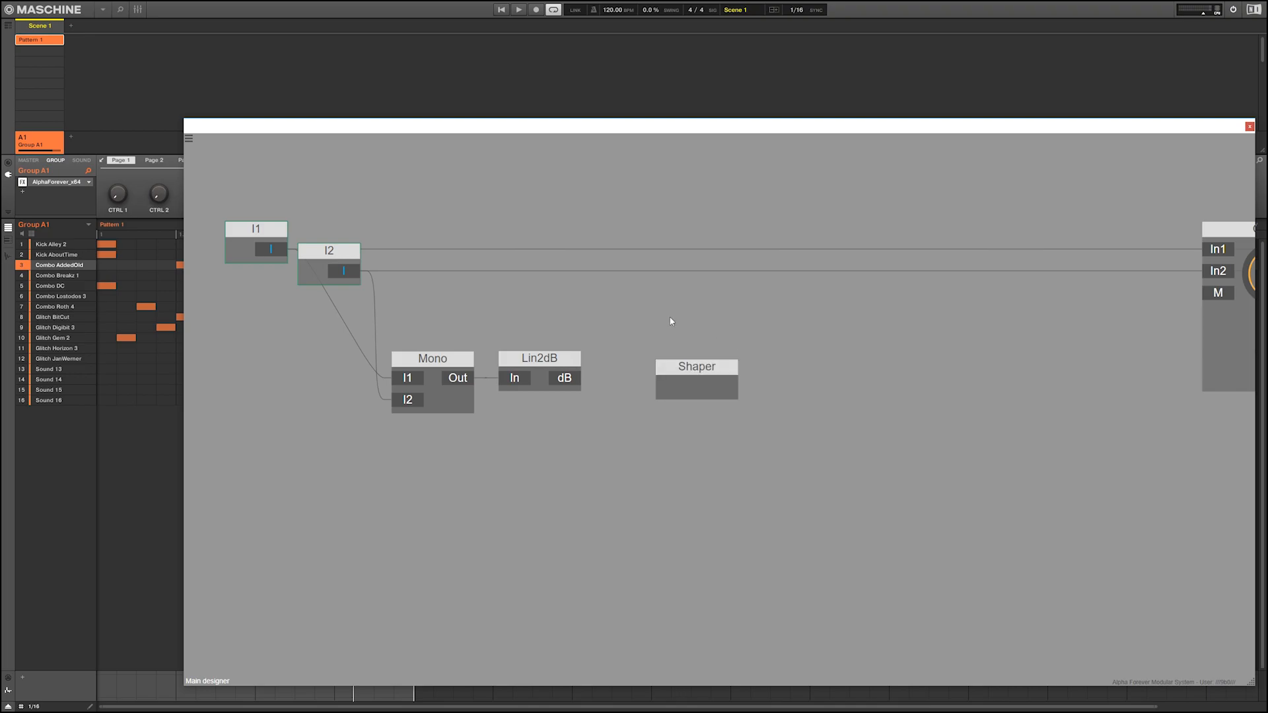
# Open the Shaper designer and place an In module in it as the signal input
pyautogui.doubleClick(697, 384)
pyautogui.rightClick(504, 315)
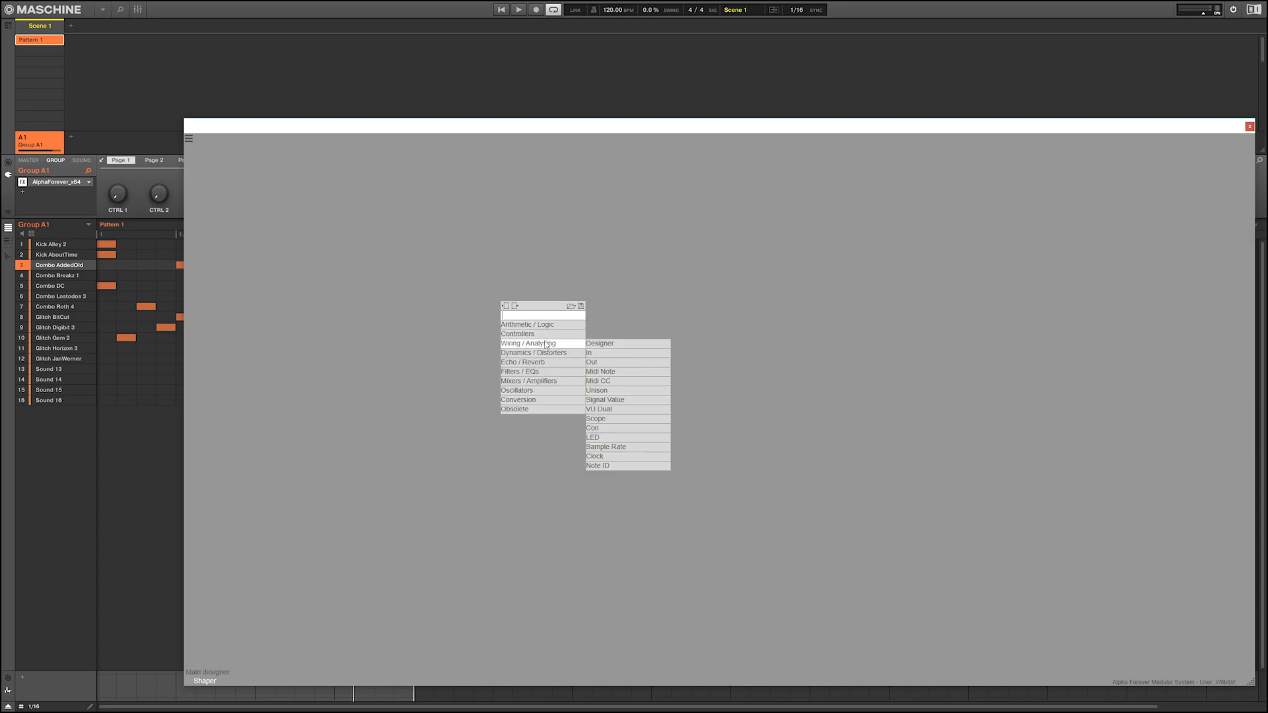
pyautogui.click(608, 353)
pyautogui.scroll(4, 589, 317)
pyautogui.moveTo(477, 361); pyautogui.dragTo(439, 315)
pyautogui.doubleClick(490, 353)
pyautogui.doubleClick(716, 395)
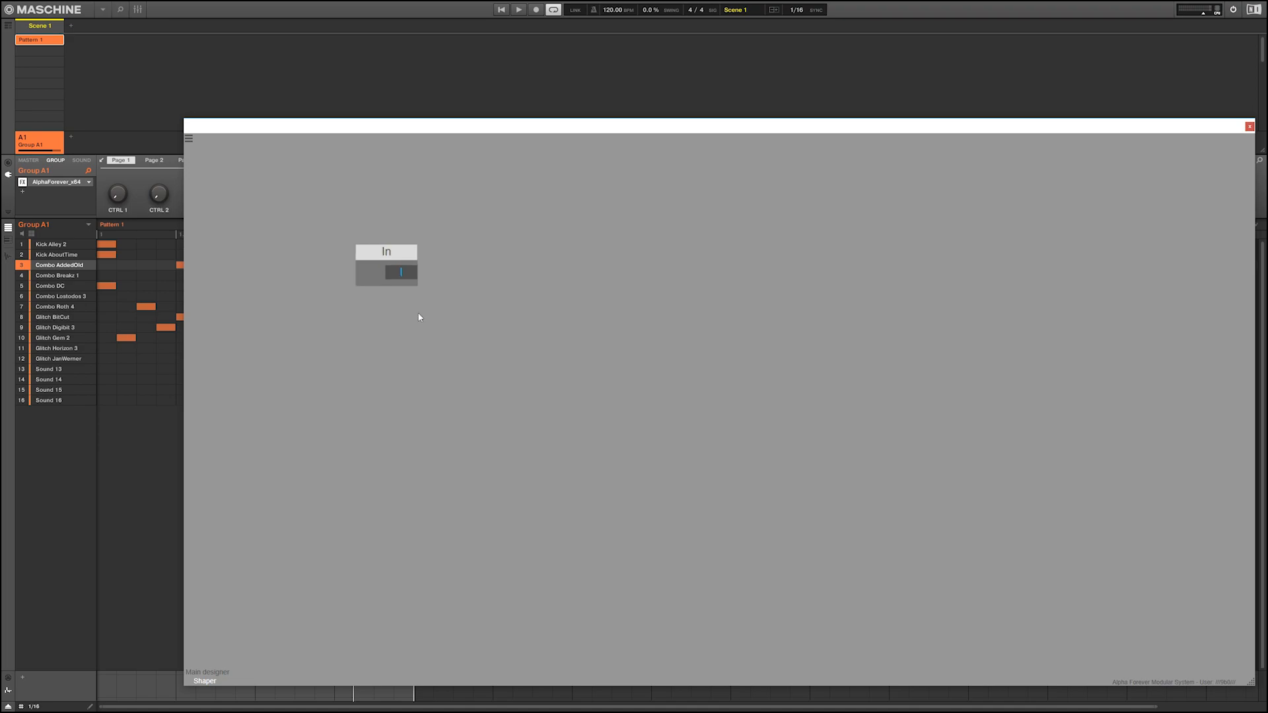
# Add a second In module, name it Thr and line it up directly below In
pyautogui.rightClick(364, 294)
pyautogui.click(455, 327)
pyautogui.write('Thr')
pyautogui.press('Return')
pyautogui.moveTo(396, 306); pyautogui.dragTo(388, 295)
pyautogui.moveTo(335, 221); pyautogui.dragTo(483, 352)
# Add a third In module named Rat and left-align it below Thr
pyautogui.rightClick(354, 349)
pyautogui.moveTo(389, 391)
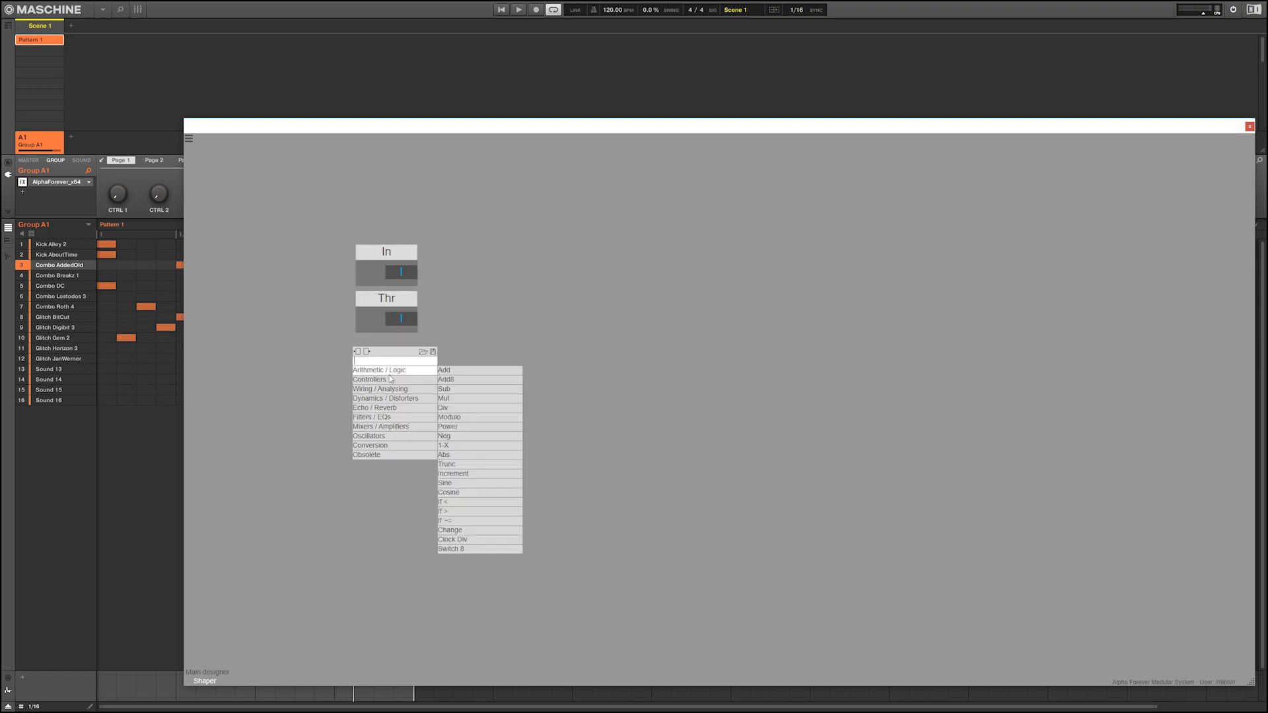
pyautogui.click(456, 401)
pyautogui.doubleClick(395, 365)
pyautogui.write('Rat')
pyautogui.press('Return')
pyautogui.moveTo(400, 362); pyautogui.dragTo(418, 349)
pyautogui.moveTo(460, 396); pyautogui.dragTo(321, 179)
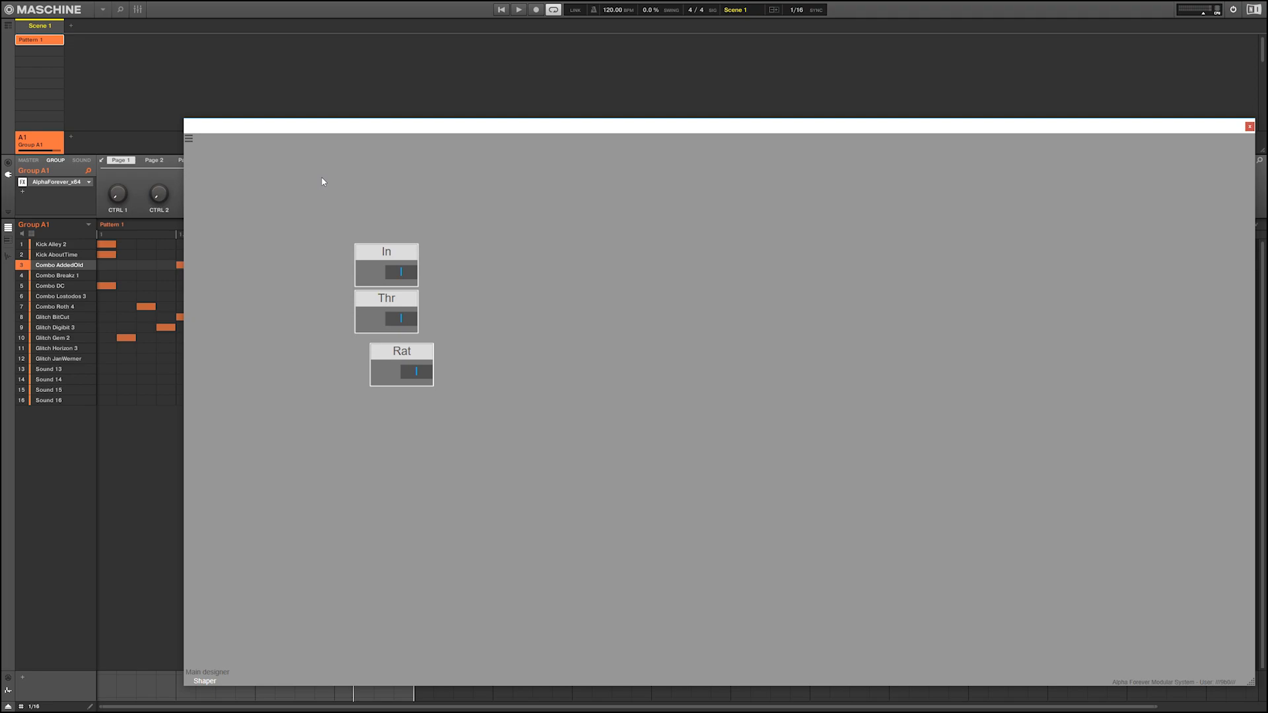
pyautogui.press('l')
pyautogui.click(446, 276)
pyautogui.moveTo(407, 357); pyautogui.dragTo(406, 345)
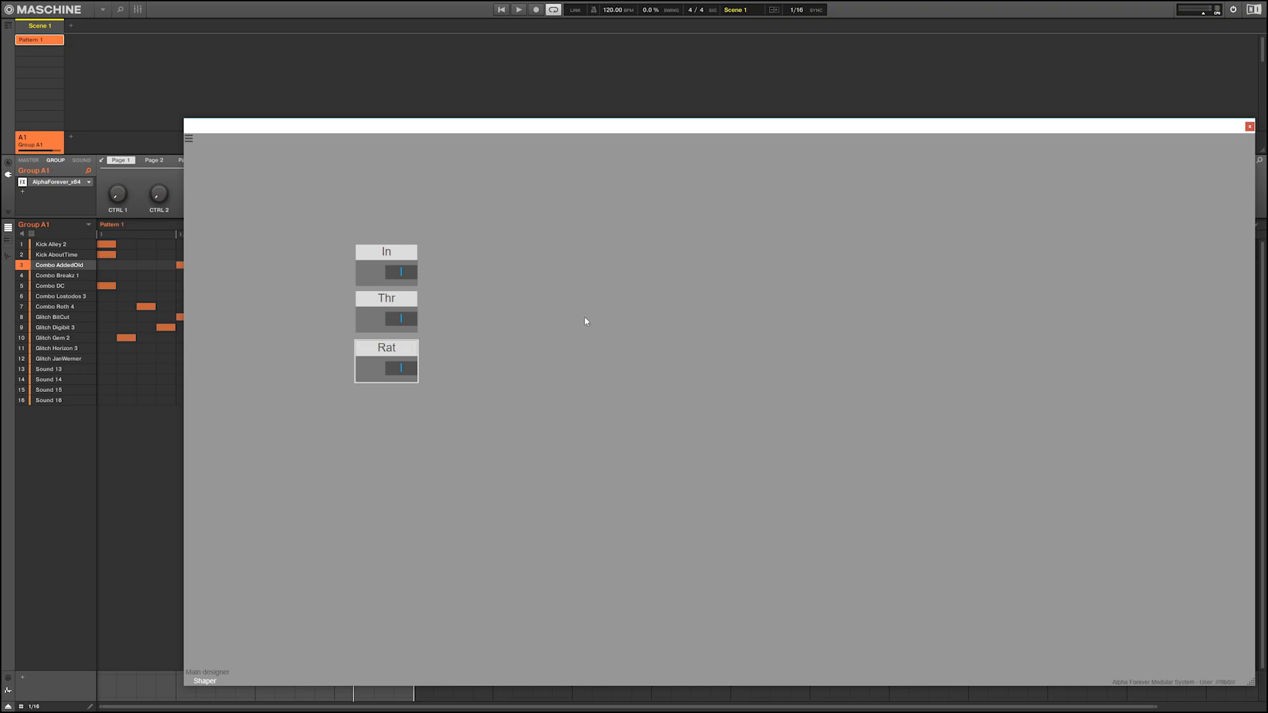
# Add an If > module and wire In to its A input and Thr to its B input
pyautogui.rightClick(696, 296)
pyautogui.moveTo(732, 309)
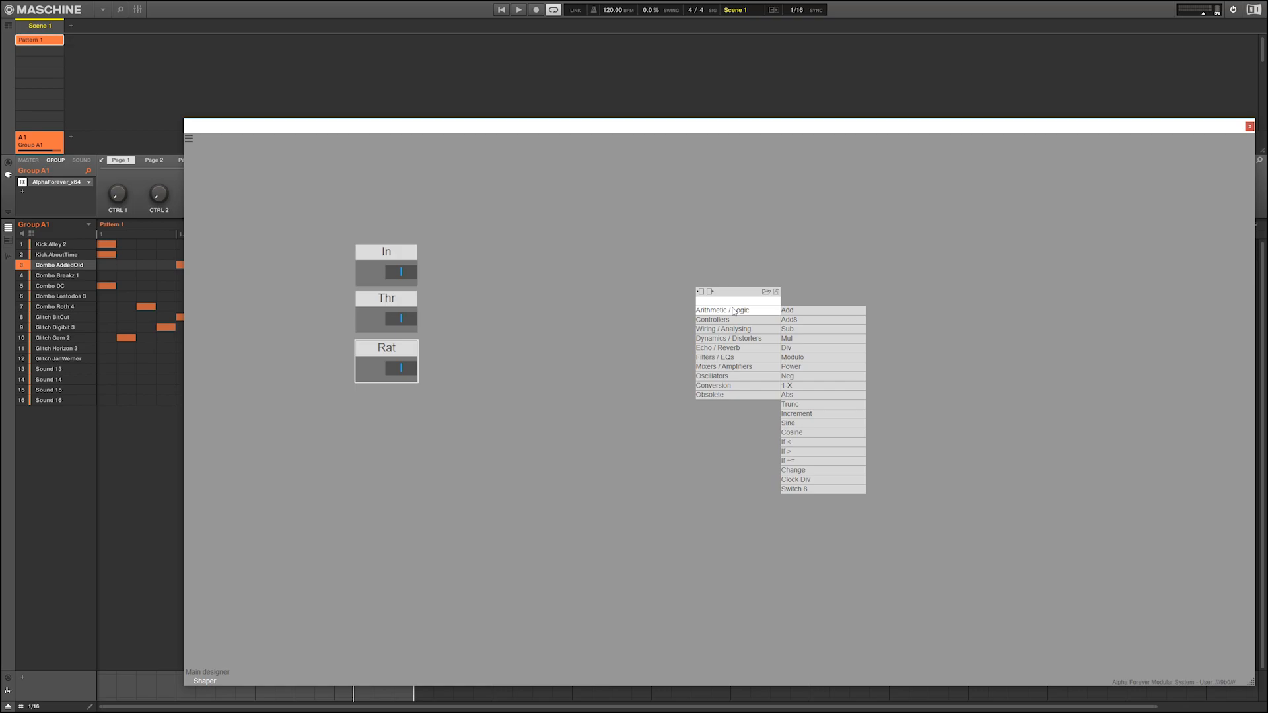
pyautogui.click(800, 452)
pyautogui.moveTo(407, 279); pyautogui.dragTo(710, 323)
pyautogui.moveTo(400, 319); pyautogui.dragTo(722, 296)
pyautogui.moveTo(402, 308); pyautogui.dragTo(482, 283)
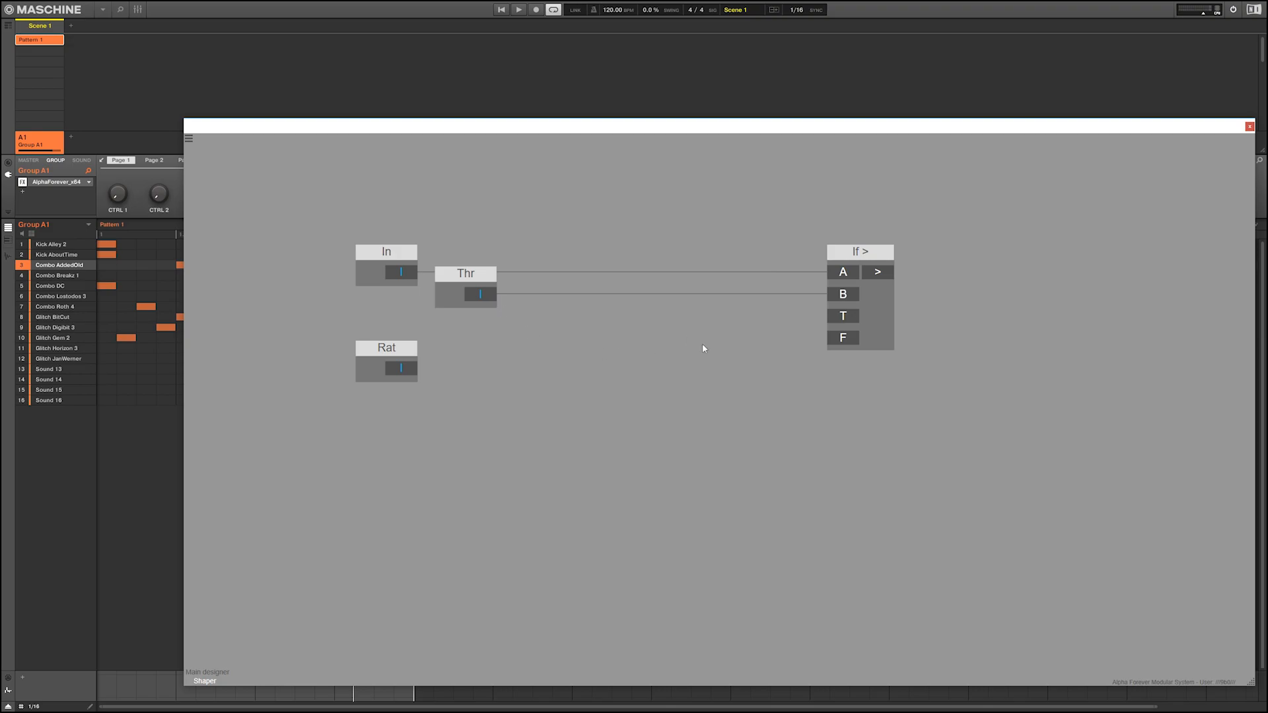
# Create an Add module feeding the T input of If > and wire Thr to Add's A input
pyautogui.click(843, 317)
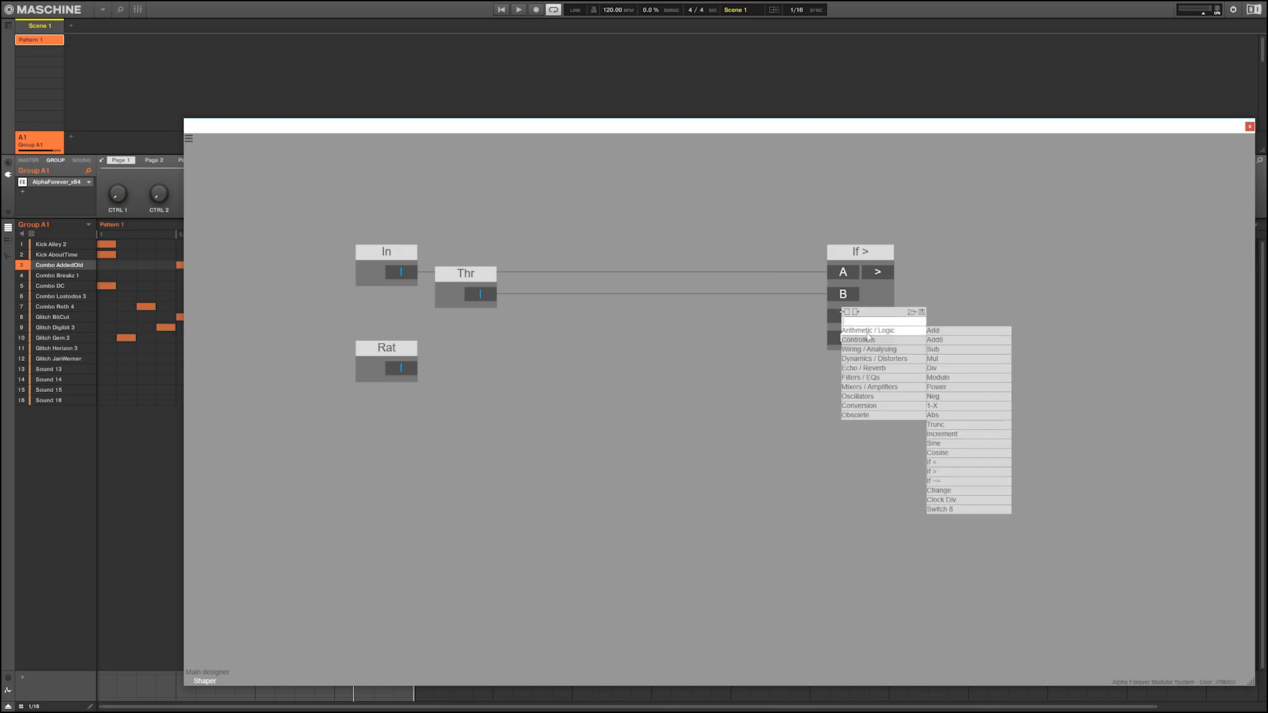
pyautogui.click(943, 331)
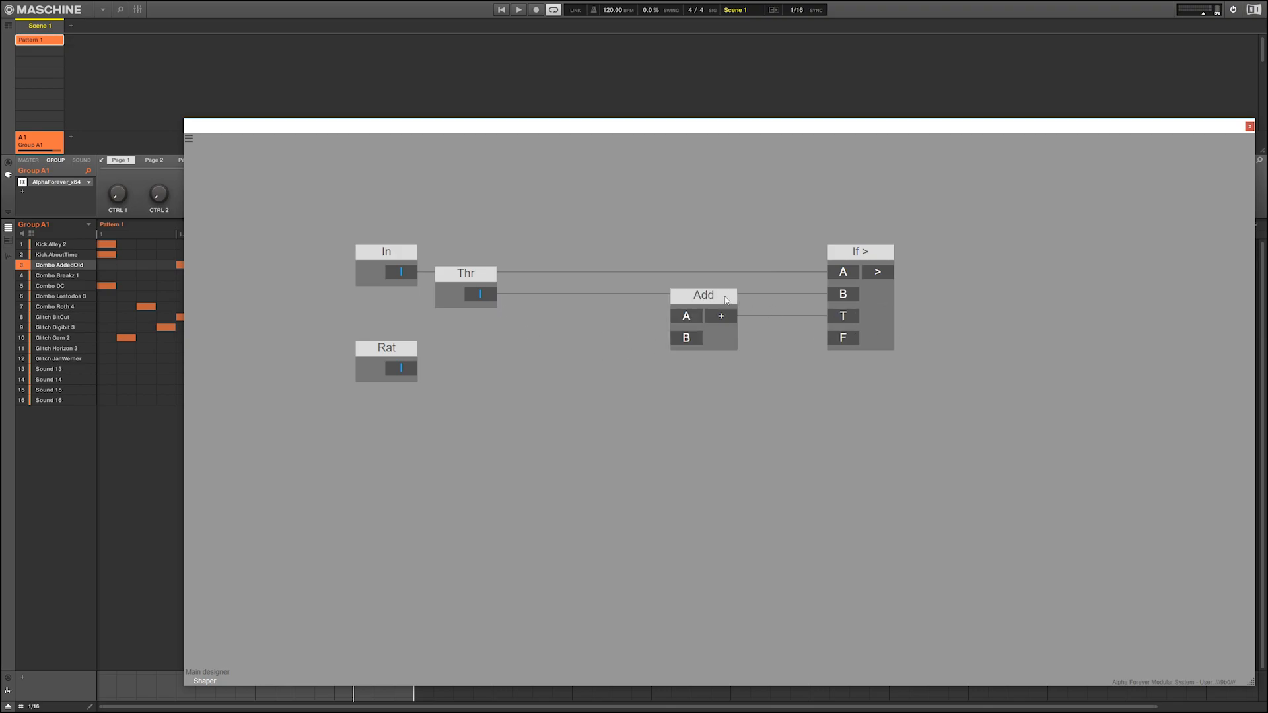
pyautogui.moveTo(726, 301); pyautogui.dragTo(778, 301)
pyautogui.moveTo(480, 294); pyautogui.dragTo(699, 312)
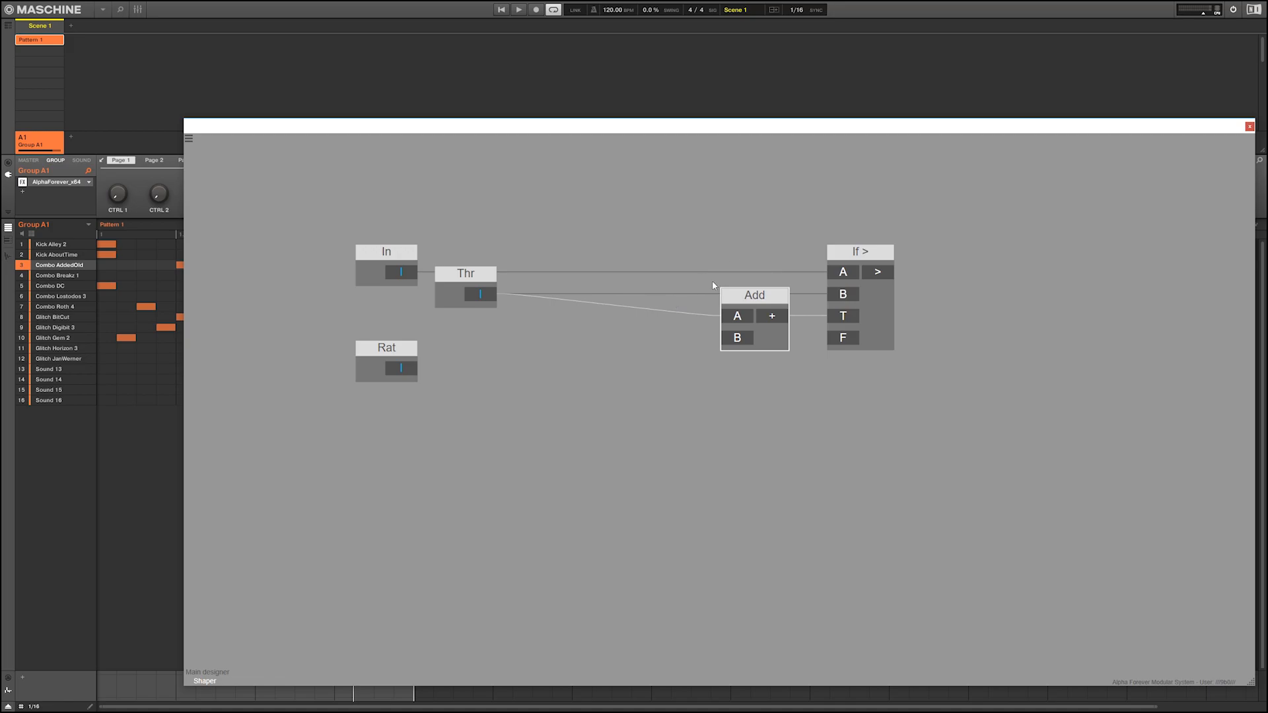
# Insert a Con module on Thr's output and place it just before Add so it feeds both Add and If >
pyautogui.rightClick(483, 299)
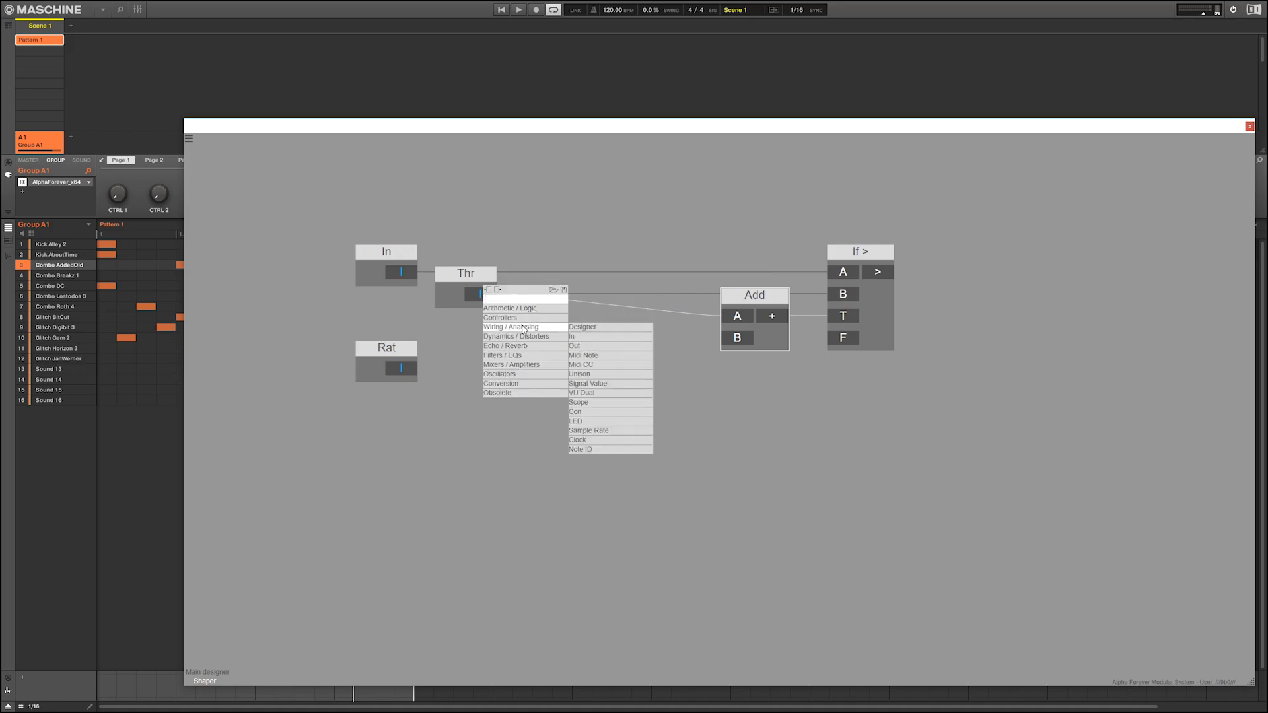
pyautogui.click(582, 416)
pyautogui.moveTo(603, 274); pyautogui.dragTo(674, 280)
pyautogui.click(632, 342)
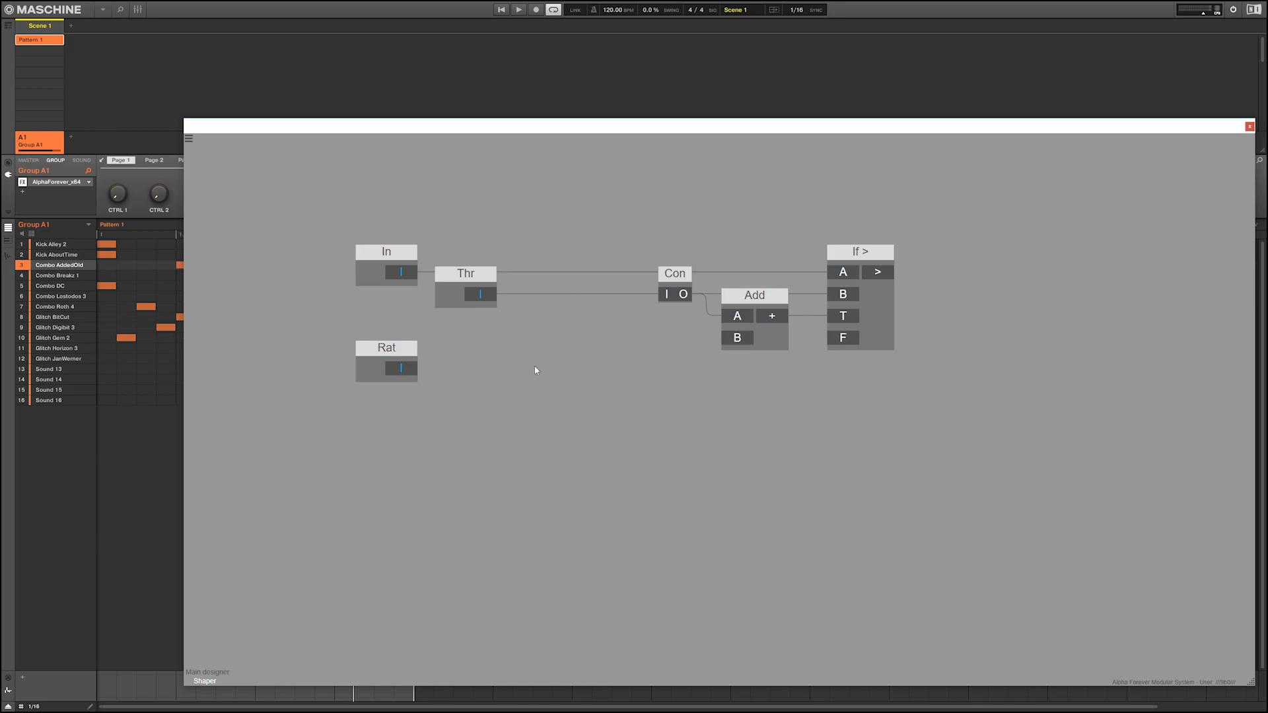
# Add a Sub module and wire In to its A input and Thr to its B input
pyautogui.moveTo(475, 276); pyautogui.dragTo(323, 276)
pyautogui.rightClick(475, 323)
pyautogui.moveTo(517, 333)
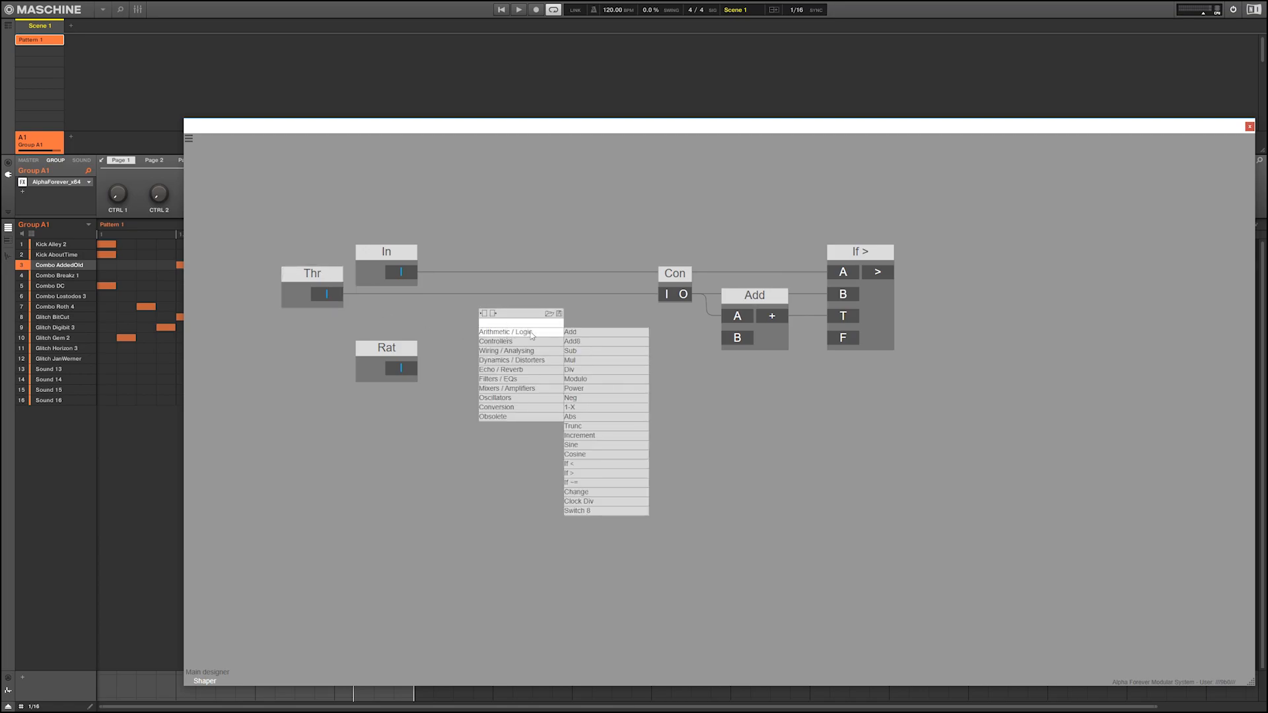
pyautogui.click(585, 350)
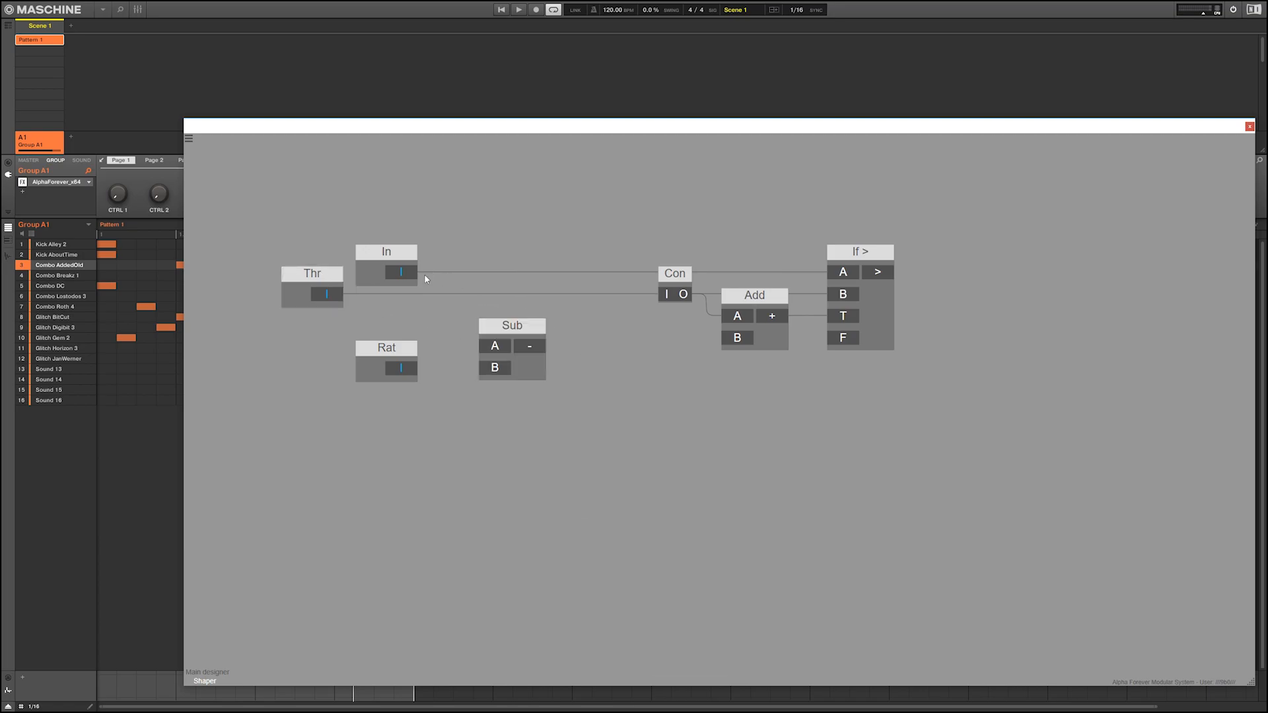
pyautogui.moveTo(402, 272); pyautogui.dragTo(484, 310)
pyautogui.moveTo(324, 298); pyautogui.dragTo(464, 343)
# Insert a second Con module on Thr's output, placed between Thr and Sub
pyautogui.rightClick(334, 293)
pyautogui.moveTo(369, 327)
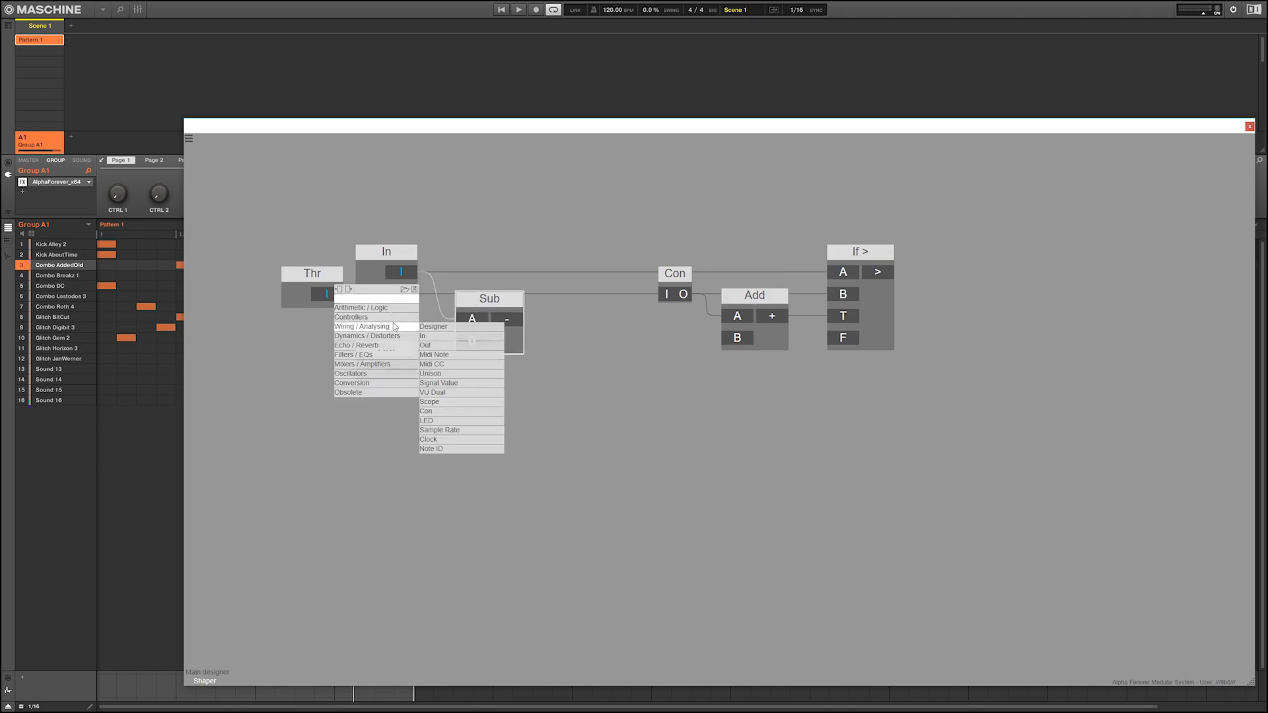
pyautogui.click(437, 411)
pyautogui.moveTo(448, 277); pyautogui.dragTo(406, 278)
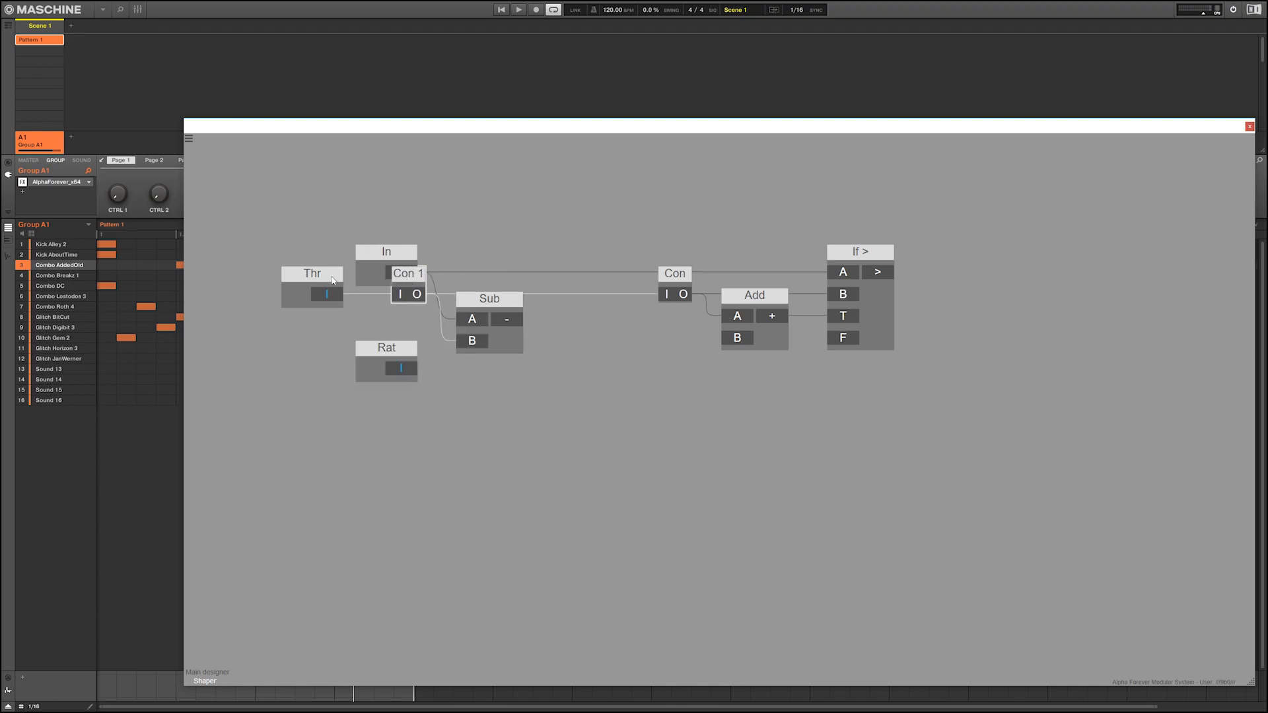
pyautogui.click(496, 304)
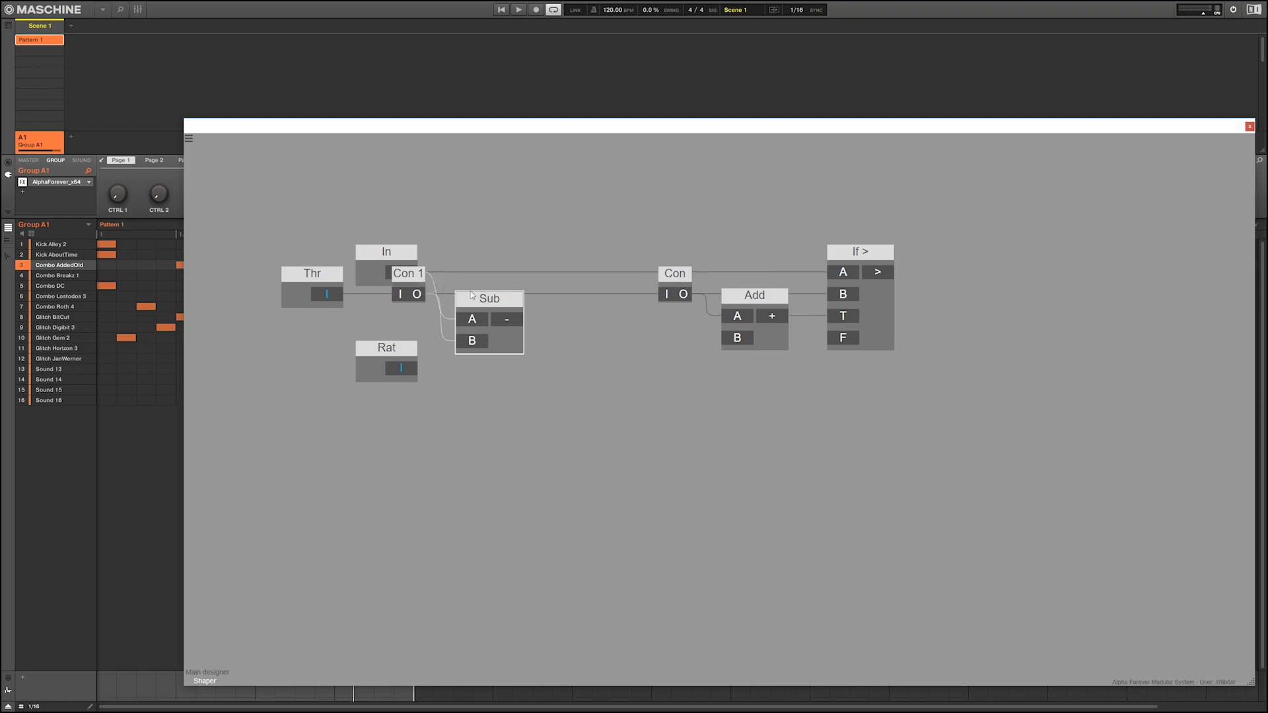
# Move Con 1, Sub and Thr down below In, and shift Rat clear of Con 1
pyautogui.moveTo(416, 278); pyautogui.dragTo(482, 395)
pyautogui.moveTo(394, 347); pyautogui.dragTo(298, 346)
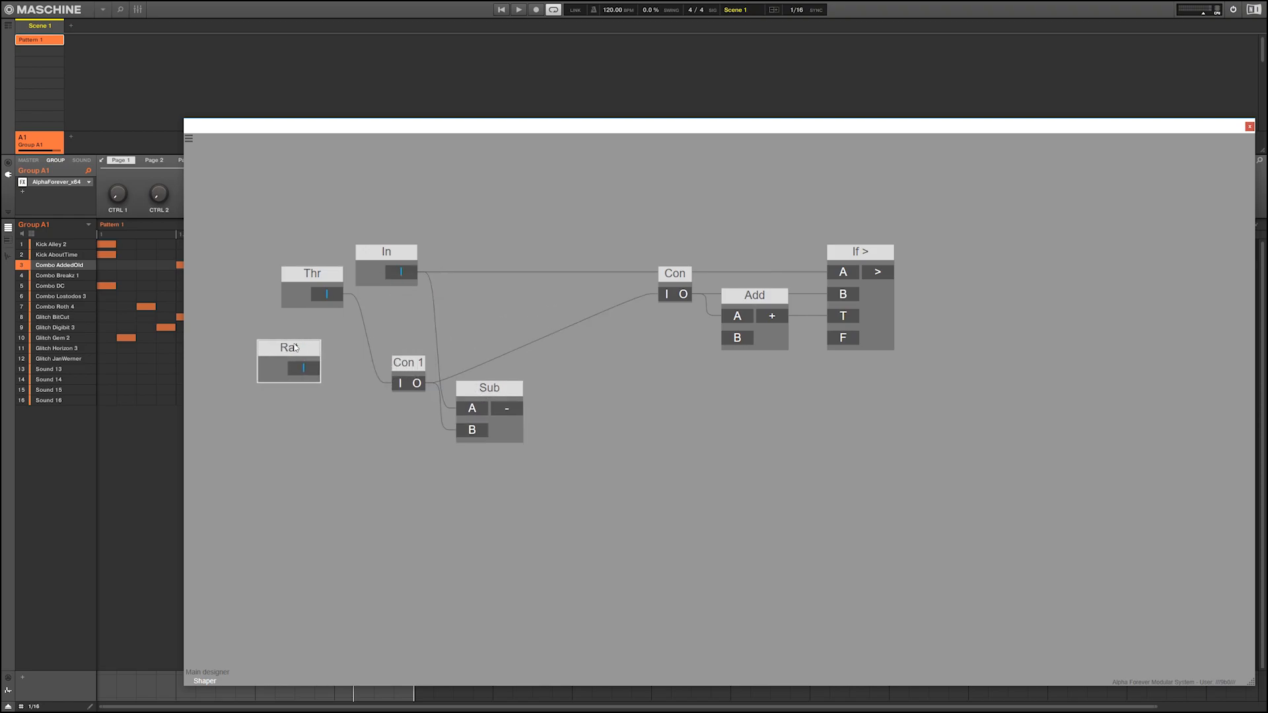
pyautogui.moveTo(330, 276); pyautogui.dragTo(330, 365)
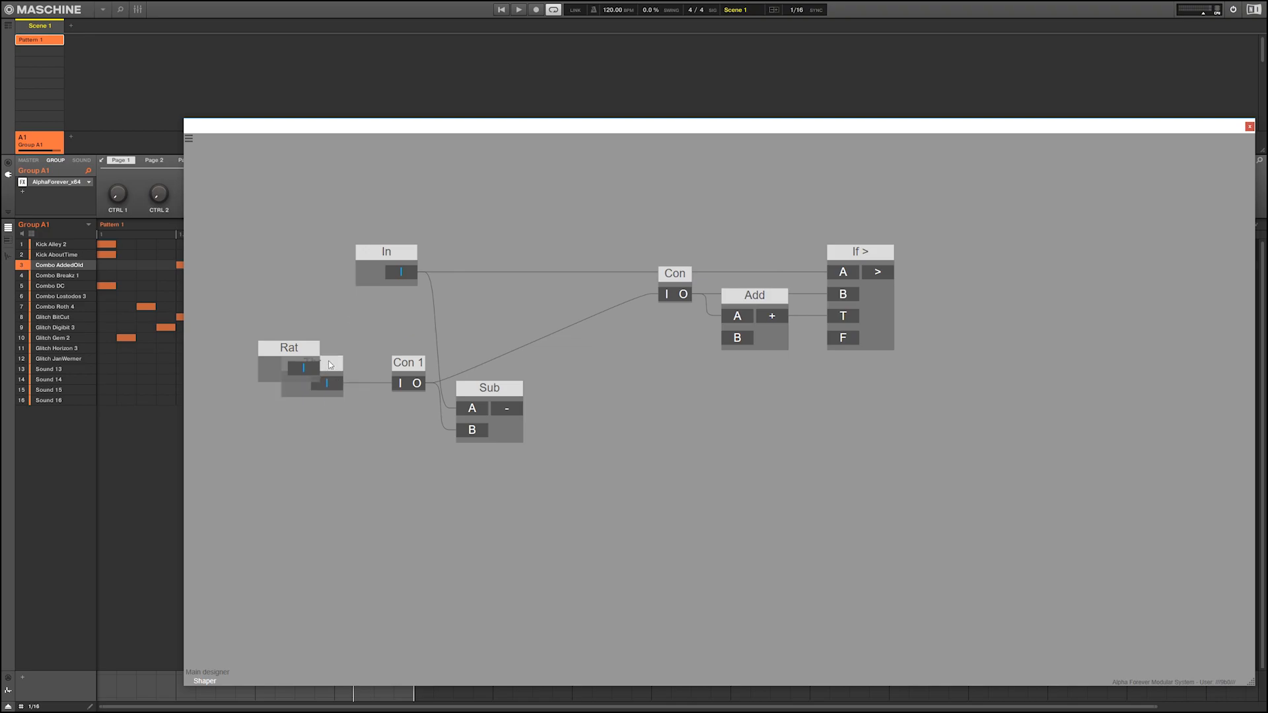
pyautogui.moveTo(491, 394); pyautogui.dragTo(488, 393)
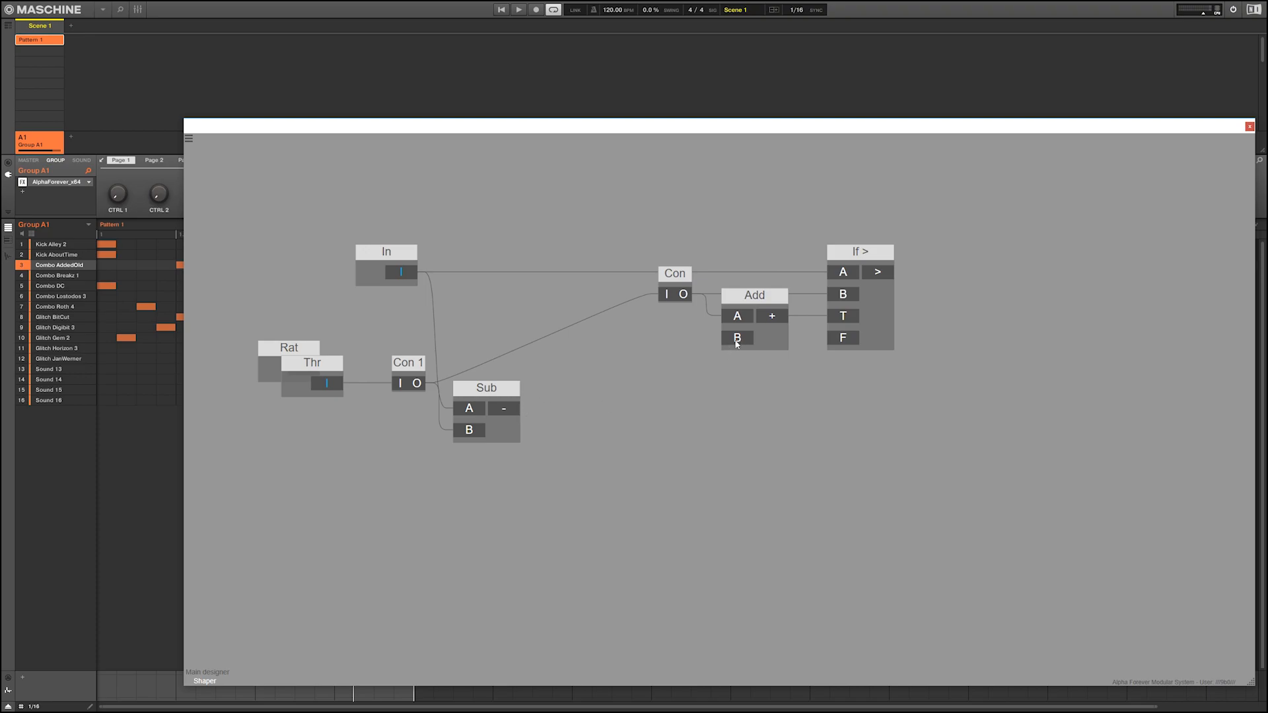
# Add a Mul module after Sub's output and wire its result to Add's B input
pyautogui.rightClick(517, 415)
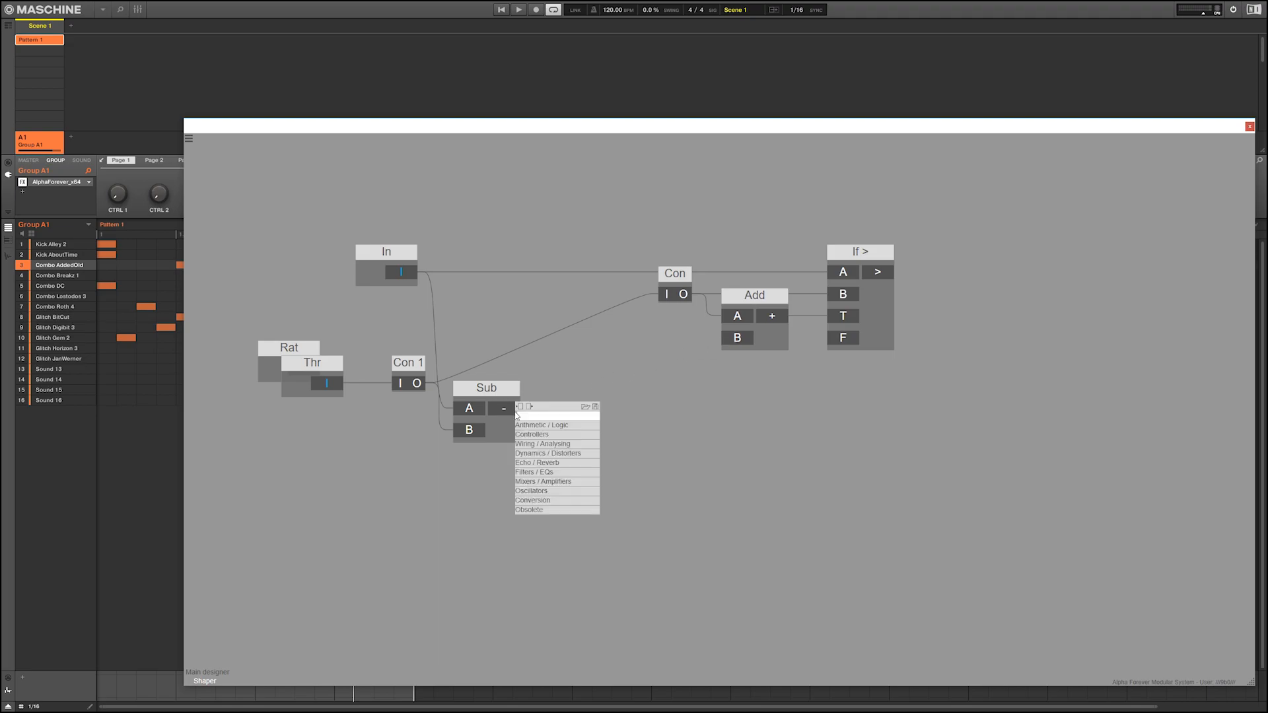
pyautogui.write('mul')
pyautogui.moveTo(548, 425)
pyautogui.click(650, 426)
pyautogui.moveTo(661, 409); pyautogui.dragTo(737, 338)
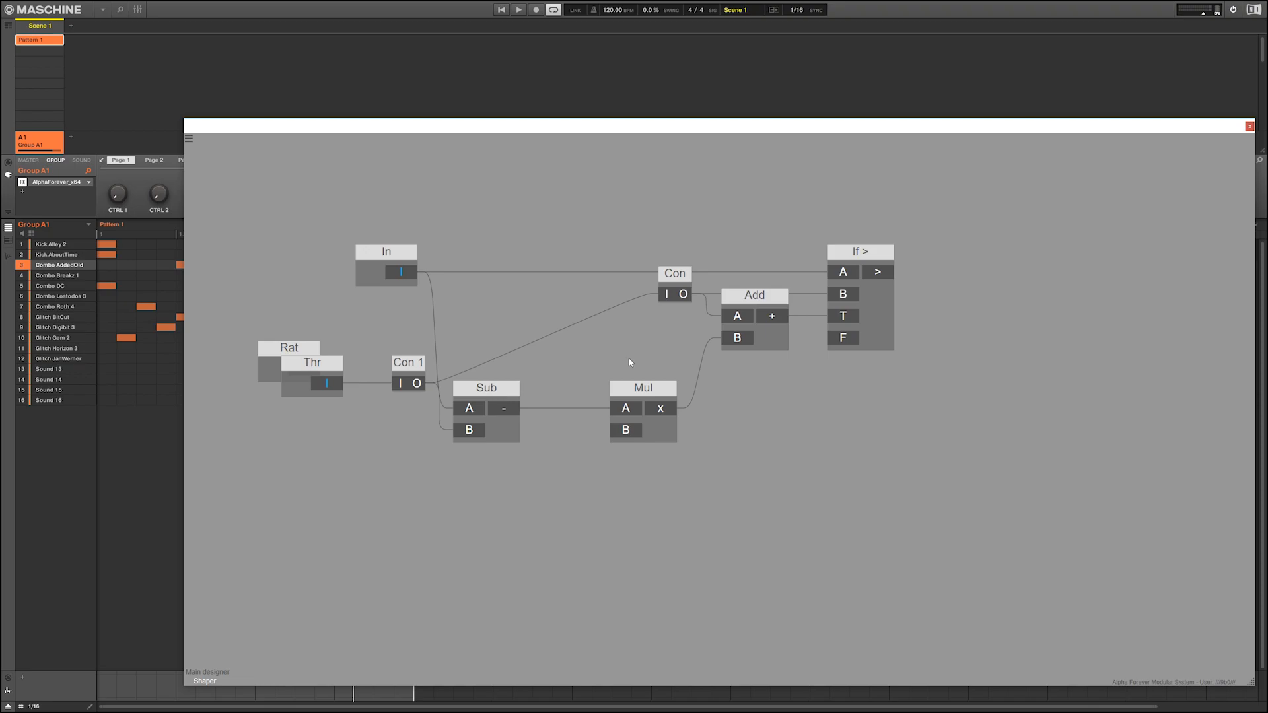
pyautogui.moveTo(646, 393); pyautogui.dragTo(657, 393)
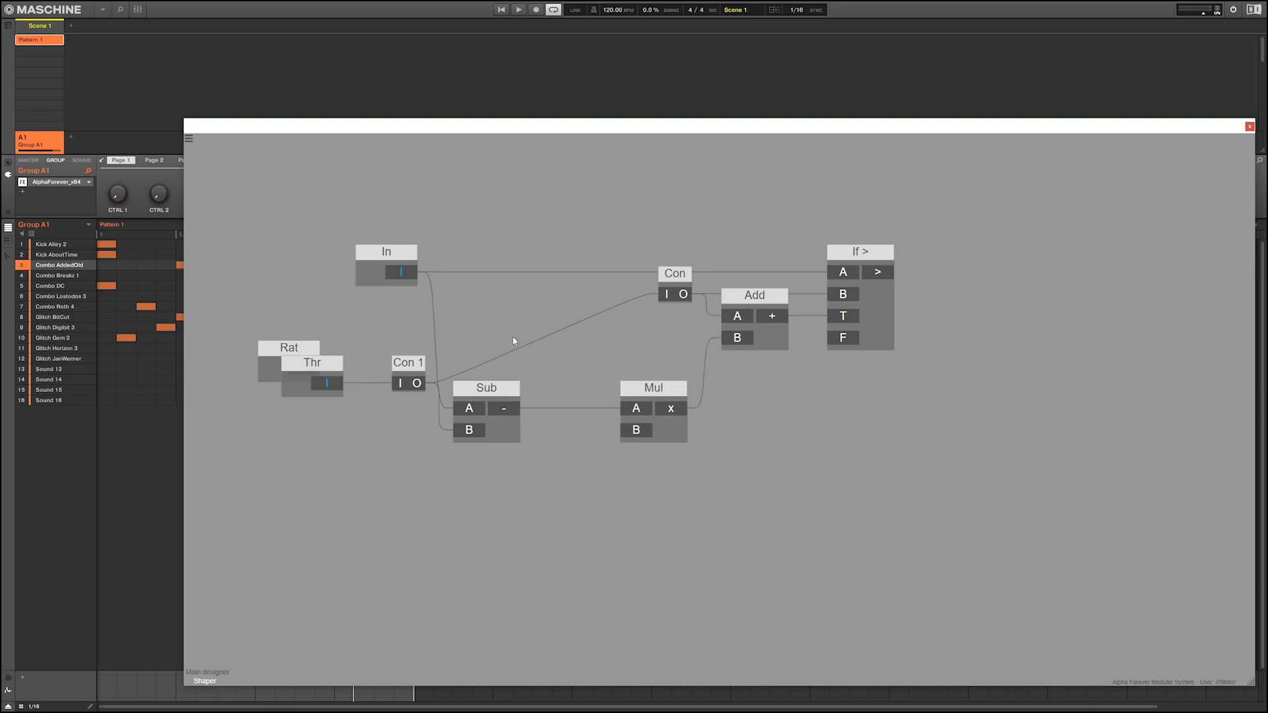
# Move Rat down and add a Div module, wiring Rat to its B input and its output to Mul's B input
pyautogui.moveTo(300, 350); pyautogui.dragTo(626, 433)
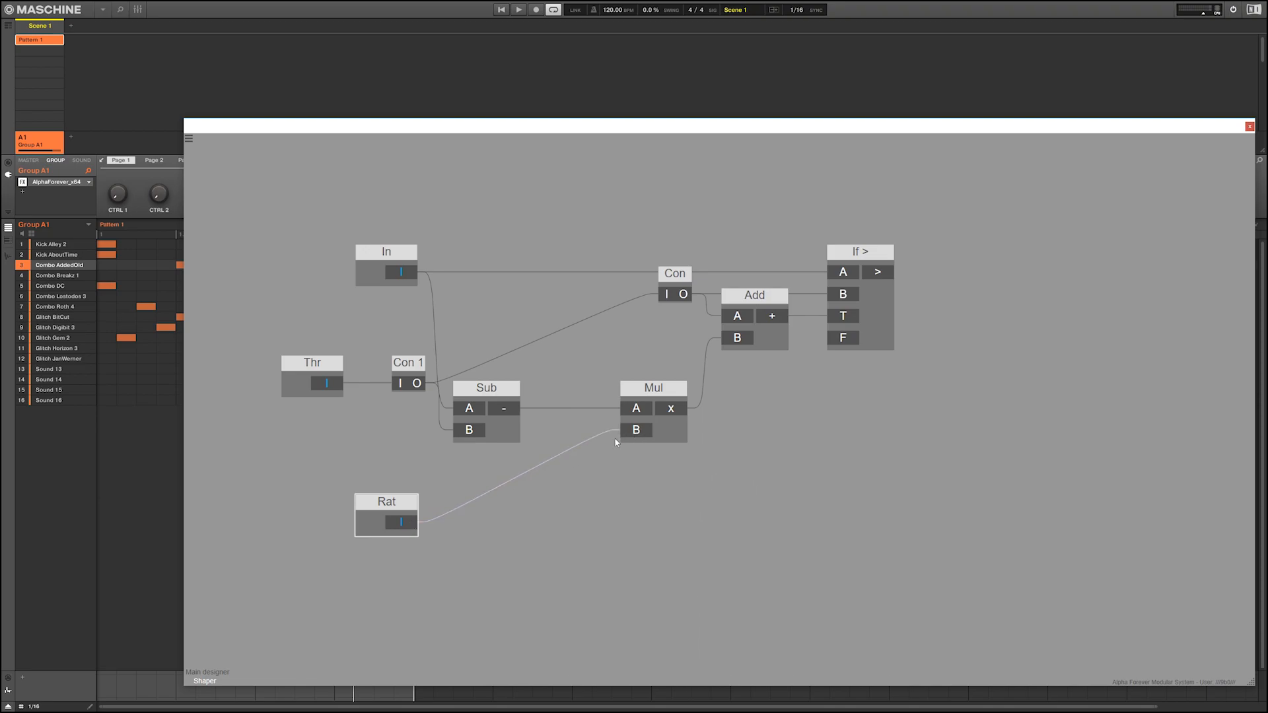
pyautogui.rightClick(490, 522)
pyautogui.moveTo(522, 537)
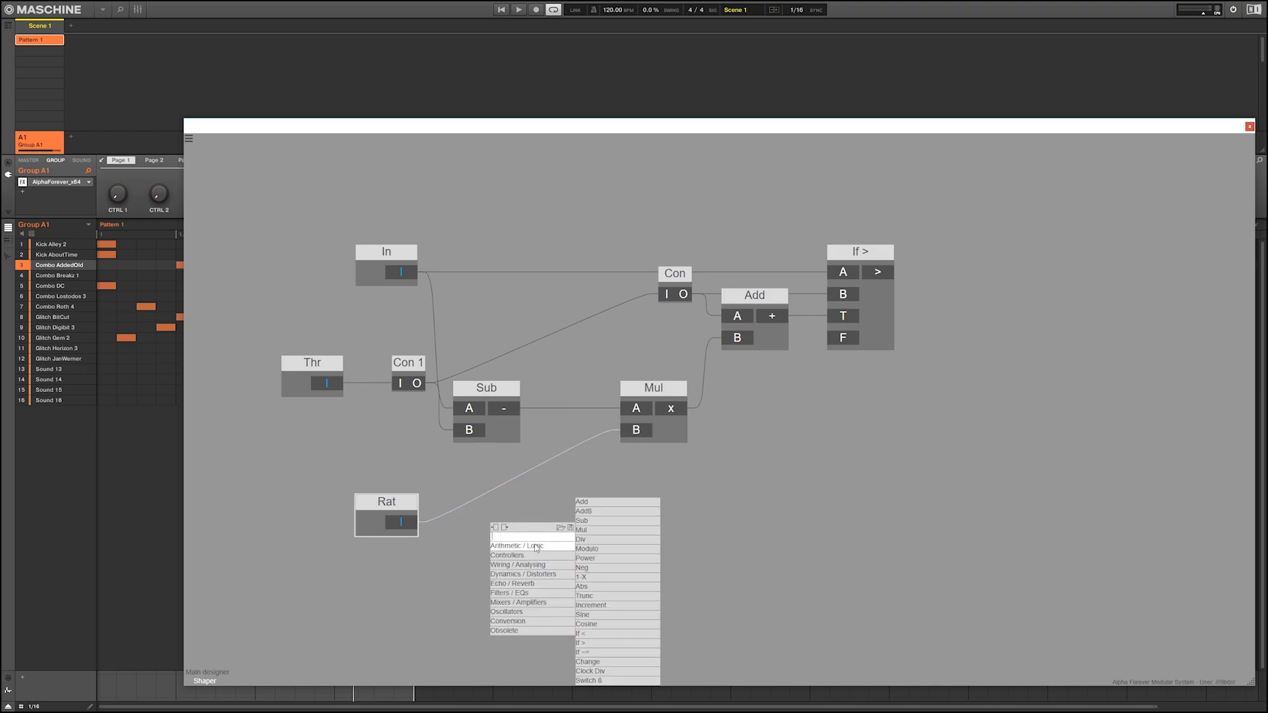
pyautogui.click(613, 539)
pyautogui.moveTo(404, 523); pyautogui.dragTo(478, 557)
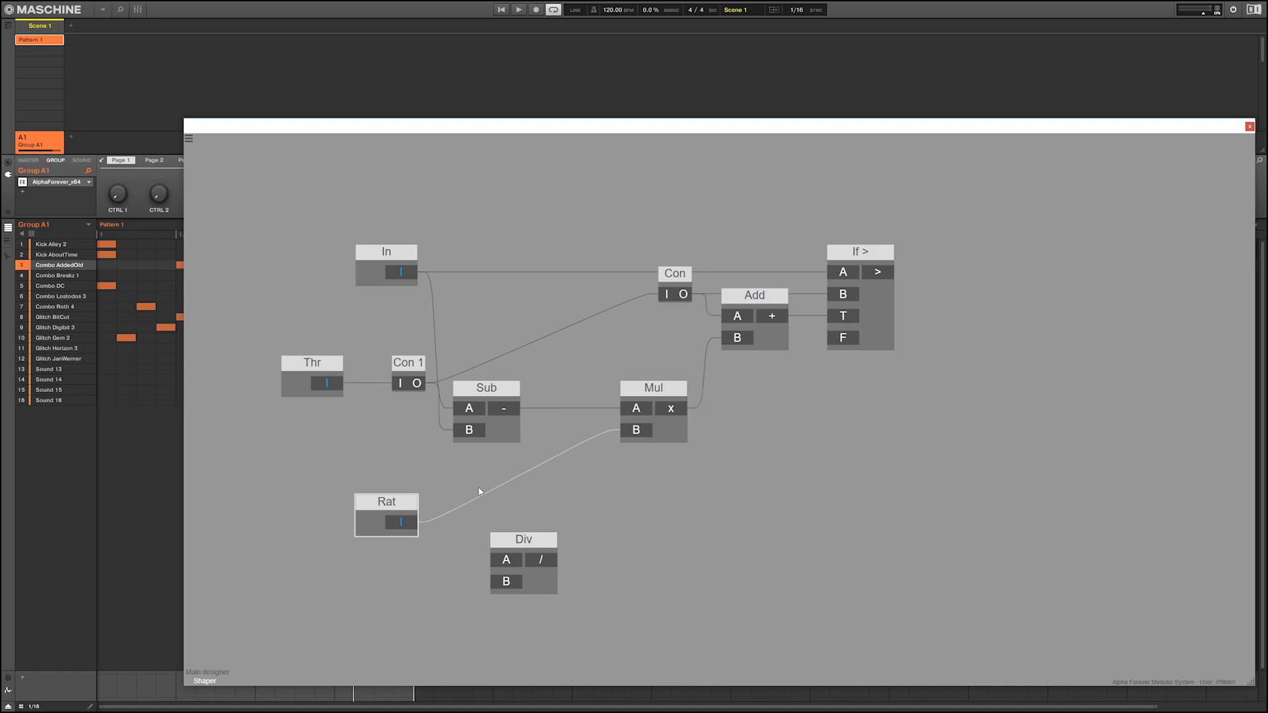
pyautogui.moveTo(404, 523); pyautogui.dragTo(504, 583)
pyautogui.rightClick(516, 574)
pyautogui.moveTo(545, 501); pyautogui.dragTo(633, 430)
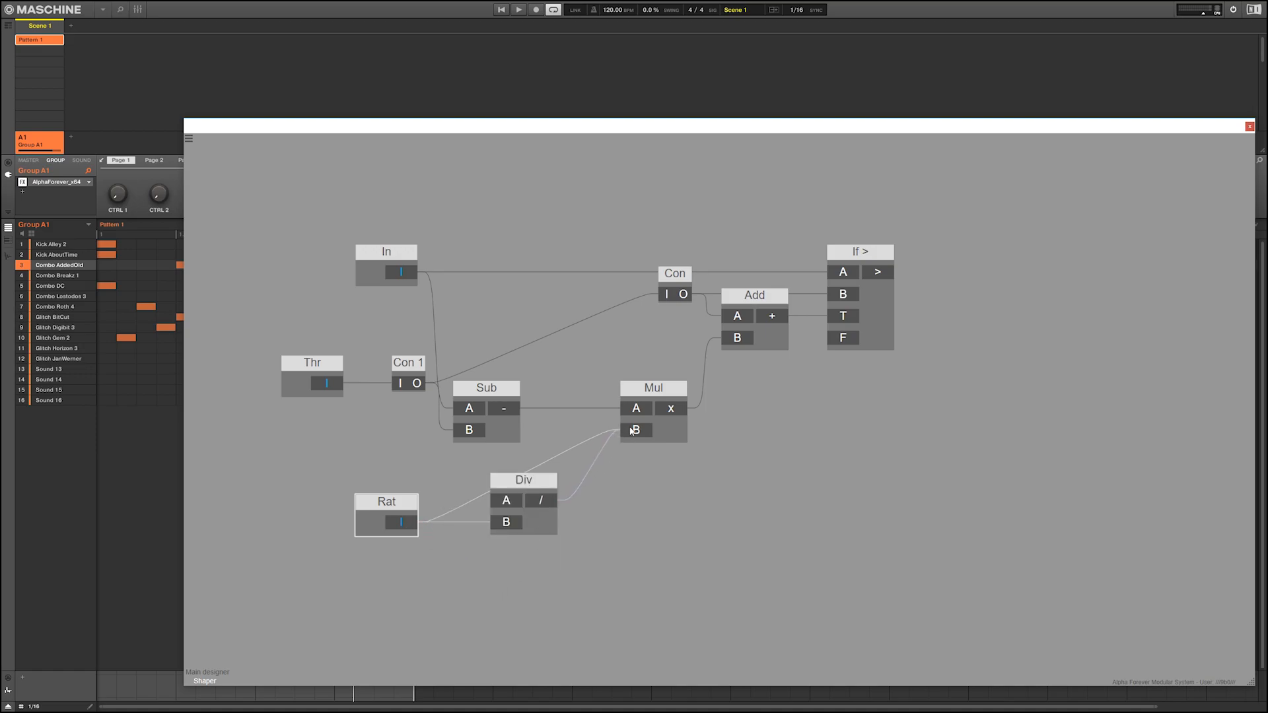
# Create a constant of 1 on Div's A input and move Rat away from it
pyautogui.moveTo(387, 502); pyautogui.dragTo(319, 502)
pyautogui.doubleClick(506, 500)
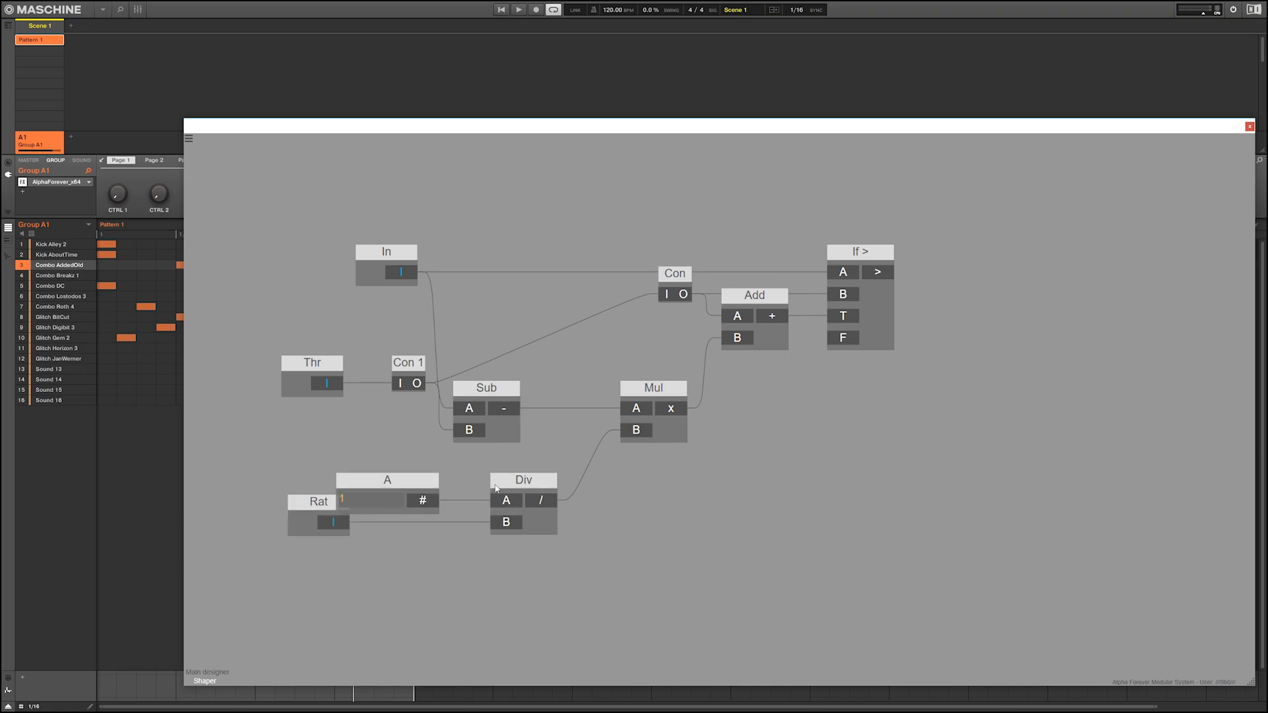
pyautogui.moveTo(399, 481); pyautogui.dragTo(424, 481)
pyautogui.moveTo(318, 506); pyautogui.dragTo(263, 506)
pyautogui.moveTo(395, 494); pyautogui.dragTo(312, 493)
# Left-align Div with Sub and place the constant between Rat and Div
pyautogui.moveTo(520, 482); pyautogui.dragTo(470, 482)
pyautogui.keyDown('shift'); pyautogui.click(485, 400); pyautogui.keyUp('shift')
pyautogui.press('l')
pyautogui.click(606, 502)
pyautogui.moveTo(353, 480); pyautogui.dragTo(400, 480)
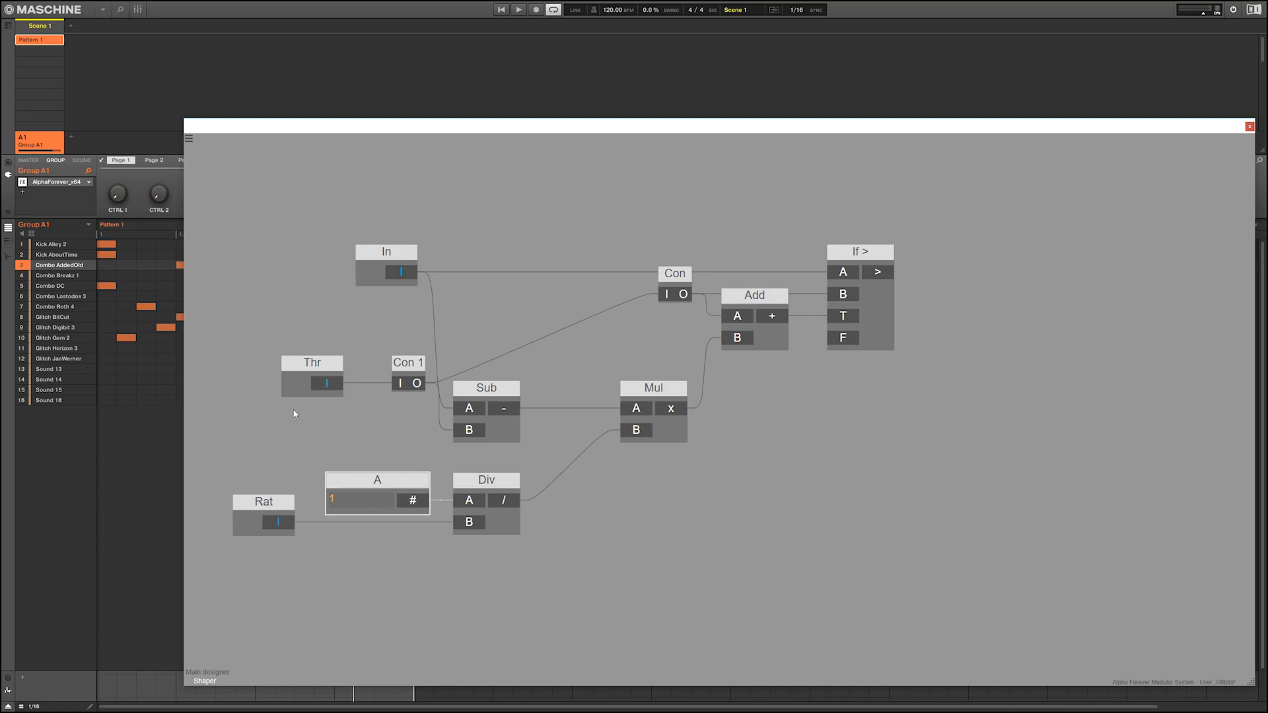
# Level Con 1 with Con and raise In and If > above them to tidy the wiring
pyautogui.click(686, 281)
pyautogui.click(417, 383)
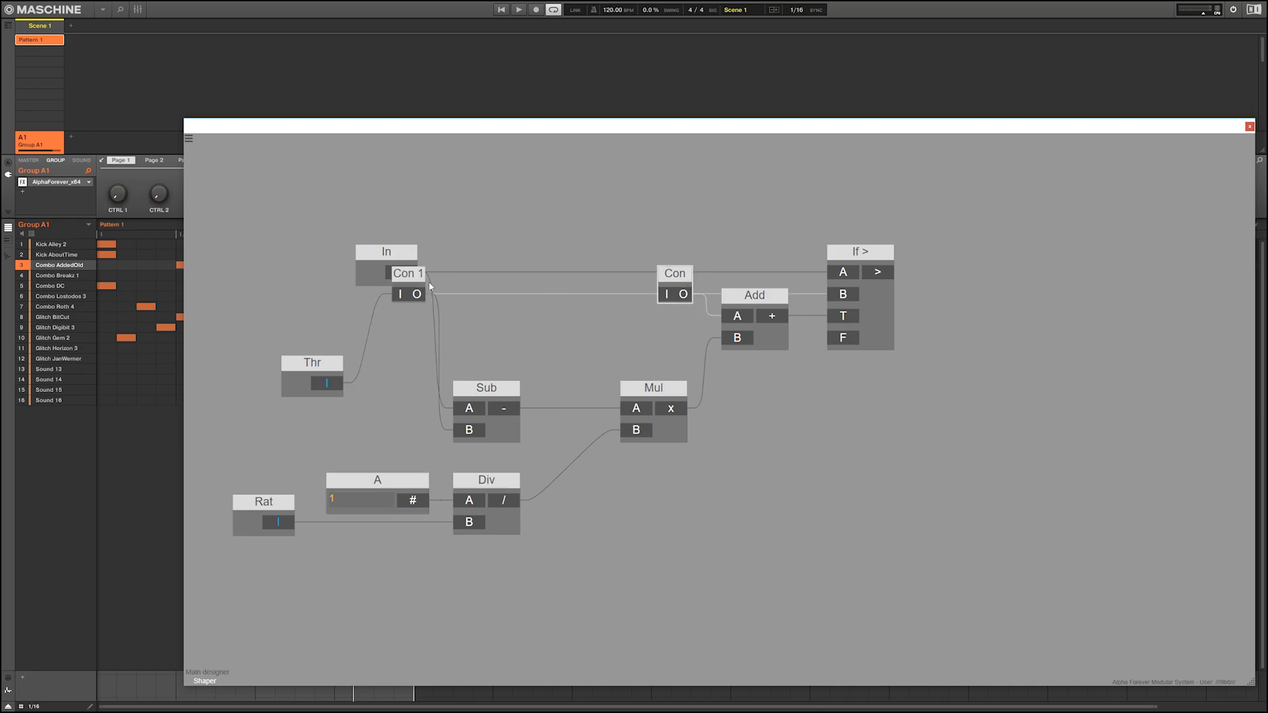
pyautogui.moveTo(397, 256); pyautogui.dragTo(398, 225)
pyautogui.click(843, 273)
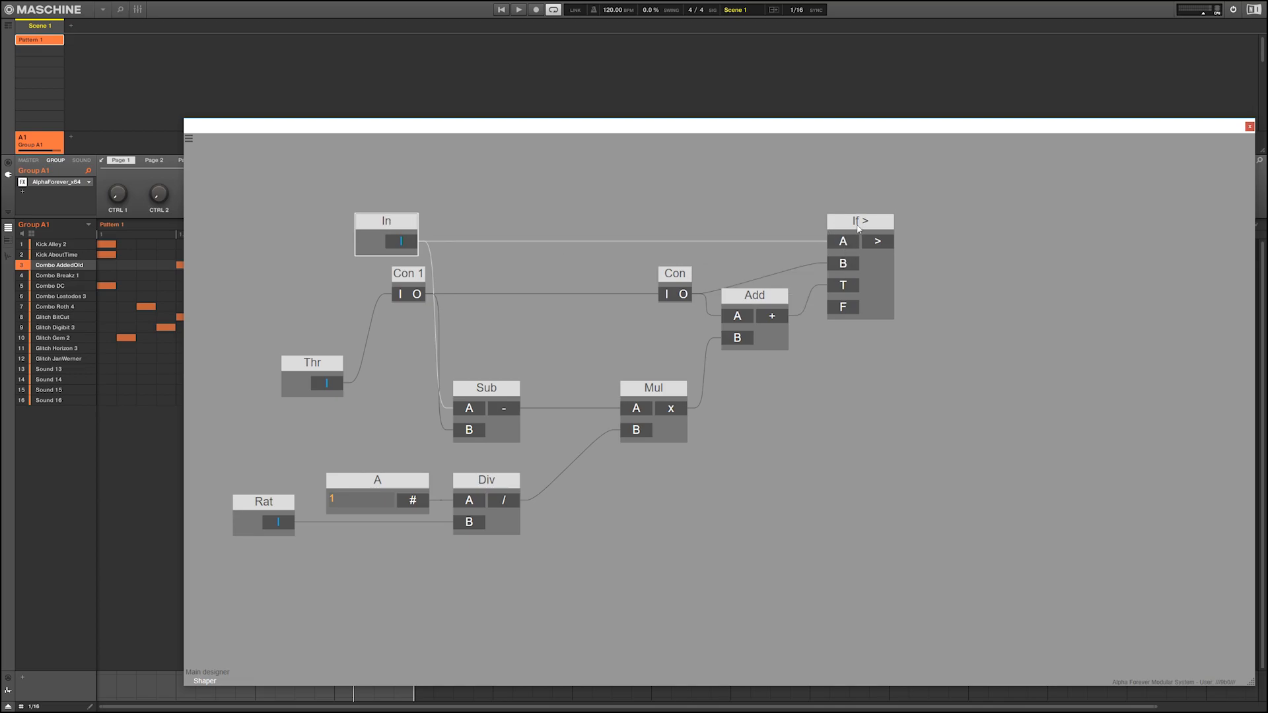
# Move If > slightly closer, right-align In with Con 1, and level Thr with Con 1
pyautogui.moveTo(857, 225); pyautogui.dragTo(842, 225)
pyautogui.click(633, 231)
pyautogui.moveTo(339, 204); pyautogui.dragTo(474, 314)
pyautogui.press('Right')
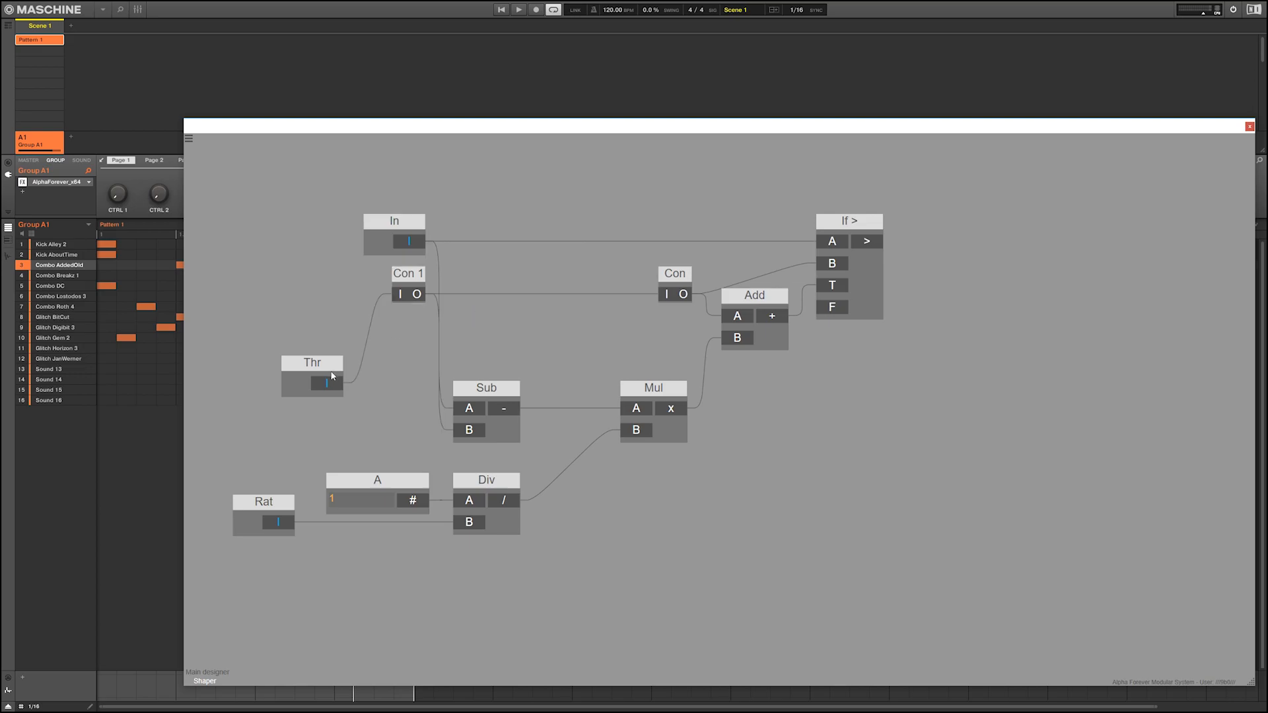
pyautogui.click(333, 381)
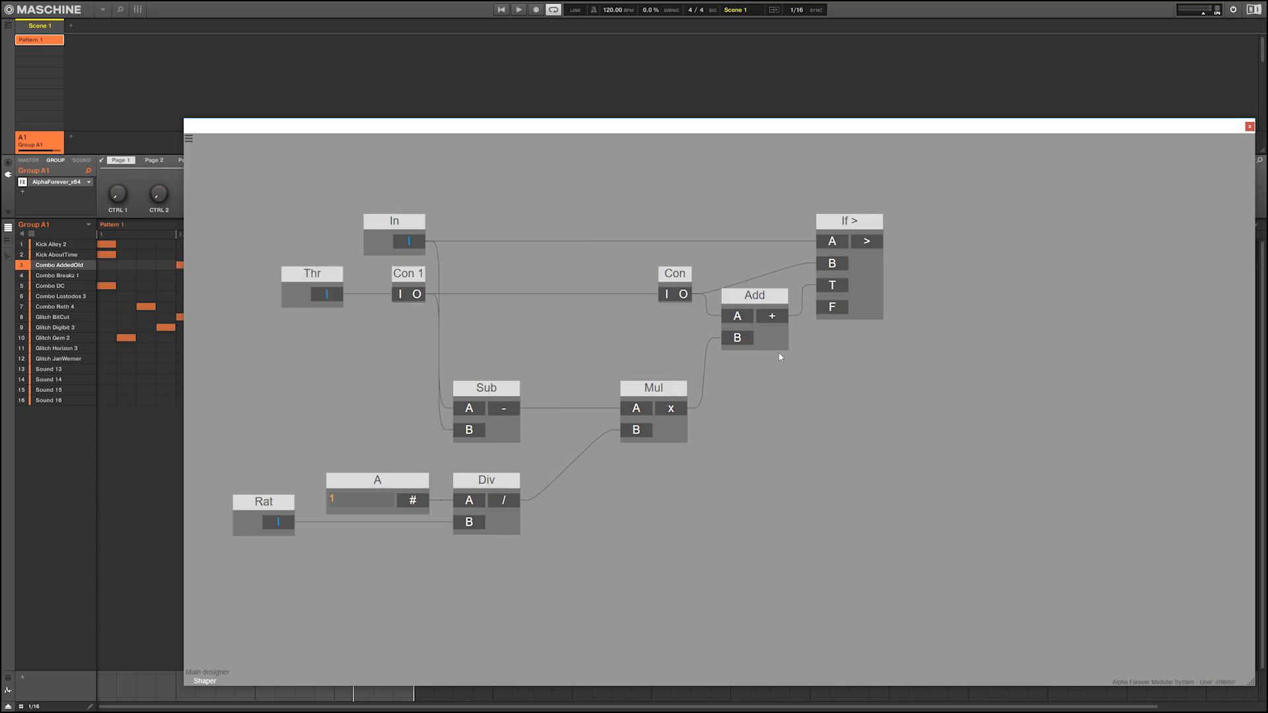
# Level Add, If >, Con and Con 1 along their connecting wires and raise In above Con 1
pyautogui.click(738, 318)
pyautogui.click(830, 291)
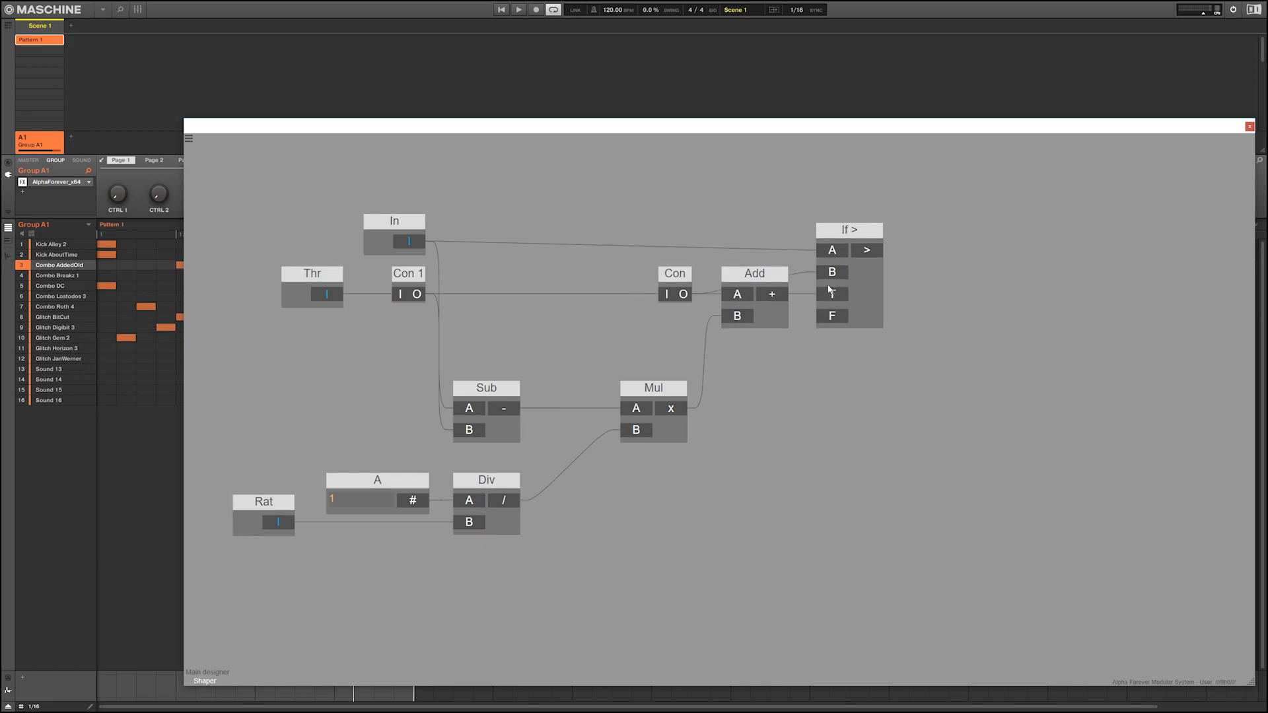
pyautogui.click(684, 298)
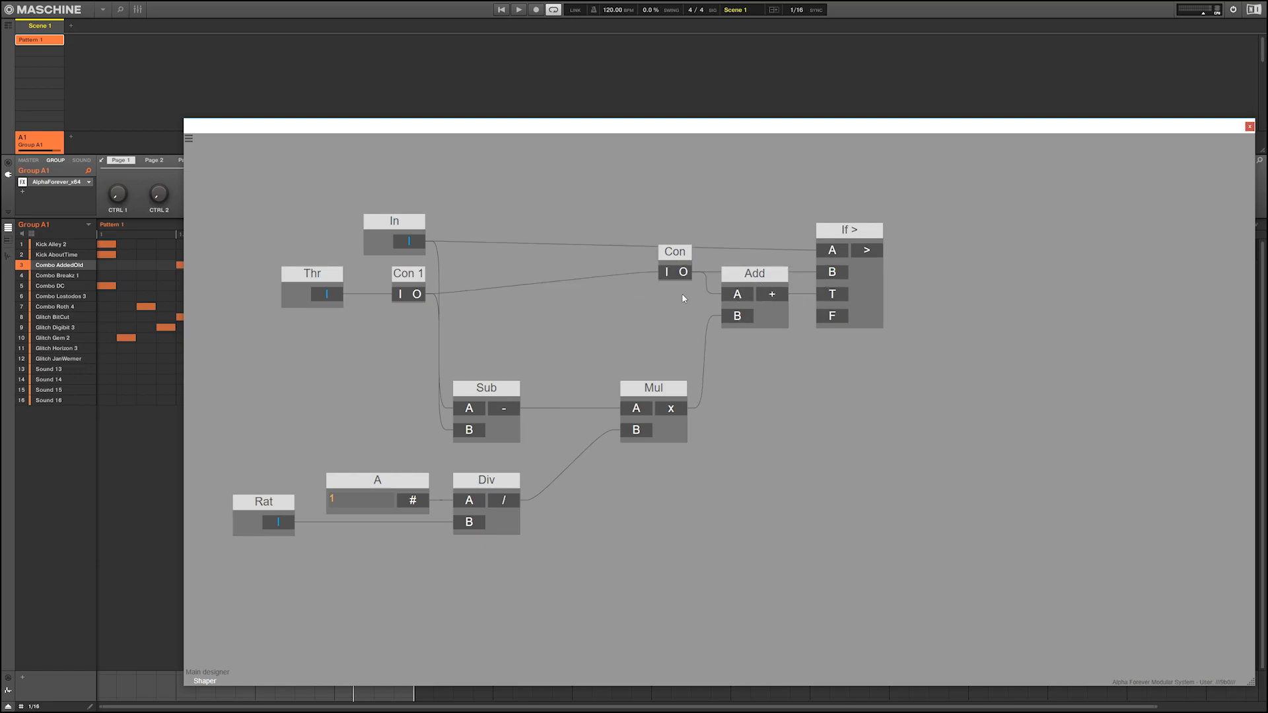
pyautogui.click(417, 297)
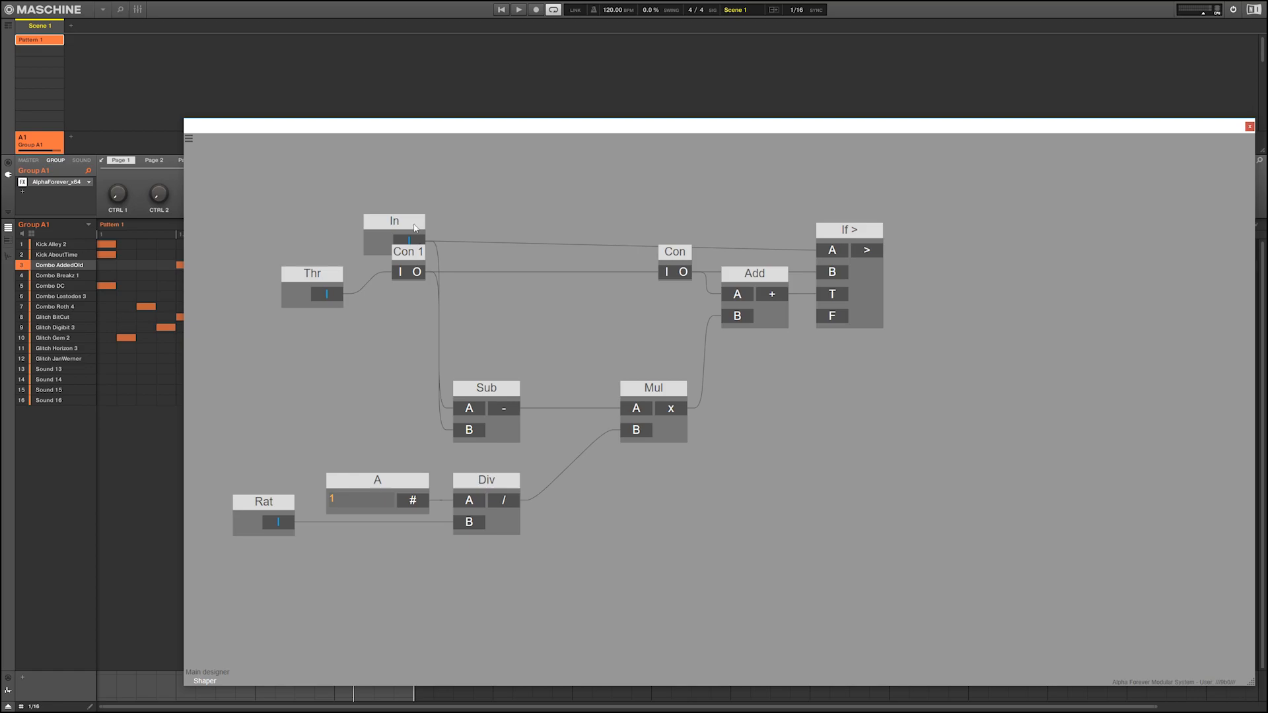
pyautogui.moveTo(416, 227); pyautogui.dragTo(415, 197)
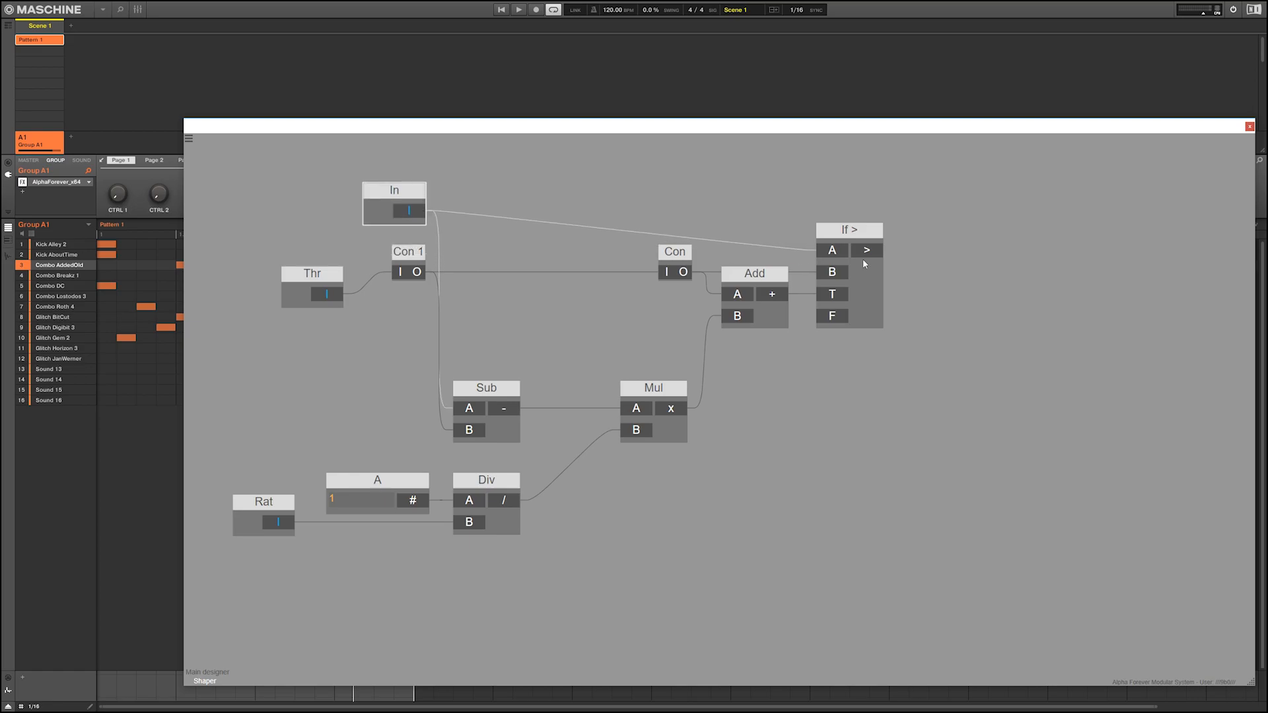
# Insert a Con module on the wire from In to If >'s A input and right-align it with Add
pyautogui.rightClick(832, 245)
pyautogui.moveTo(858, 280)
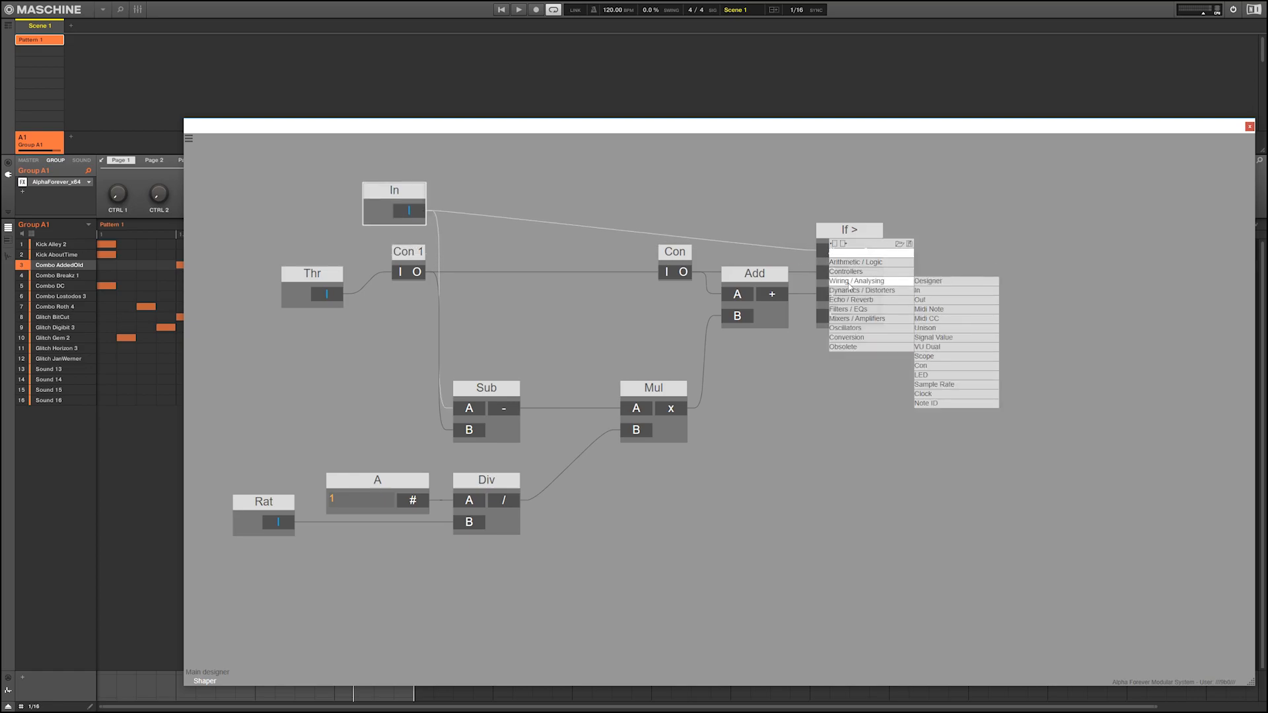
pyautogui.click(934, 366)
pyautogui.click(707, 227)
pyautogui.moveTo(686, 173); pyautogui.dragTo(794, 352)
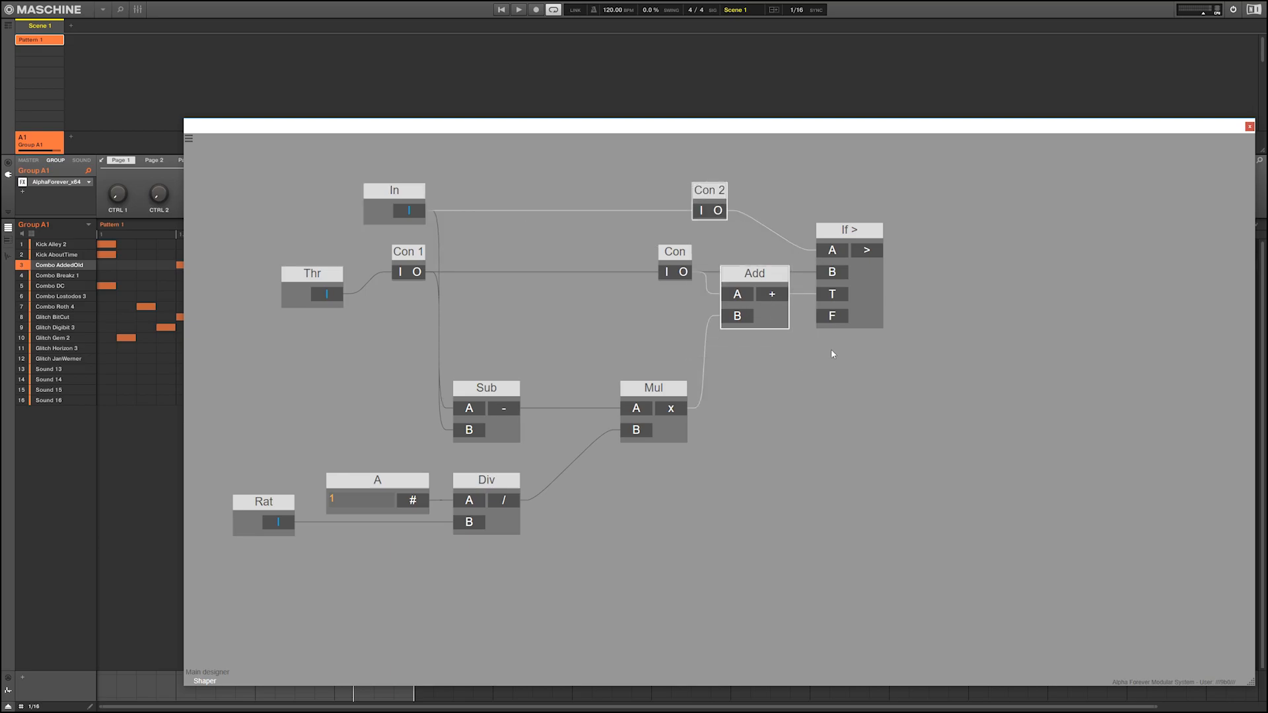
pyautogui.press('Right')
pyautogui.click(787, 424)
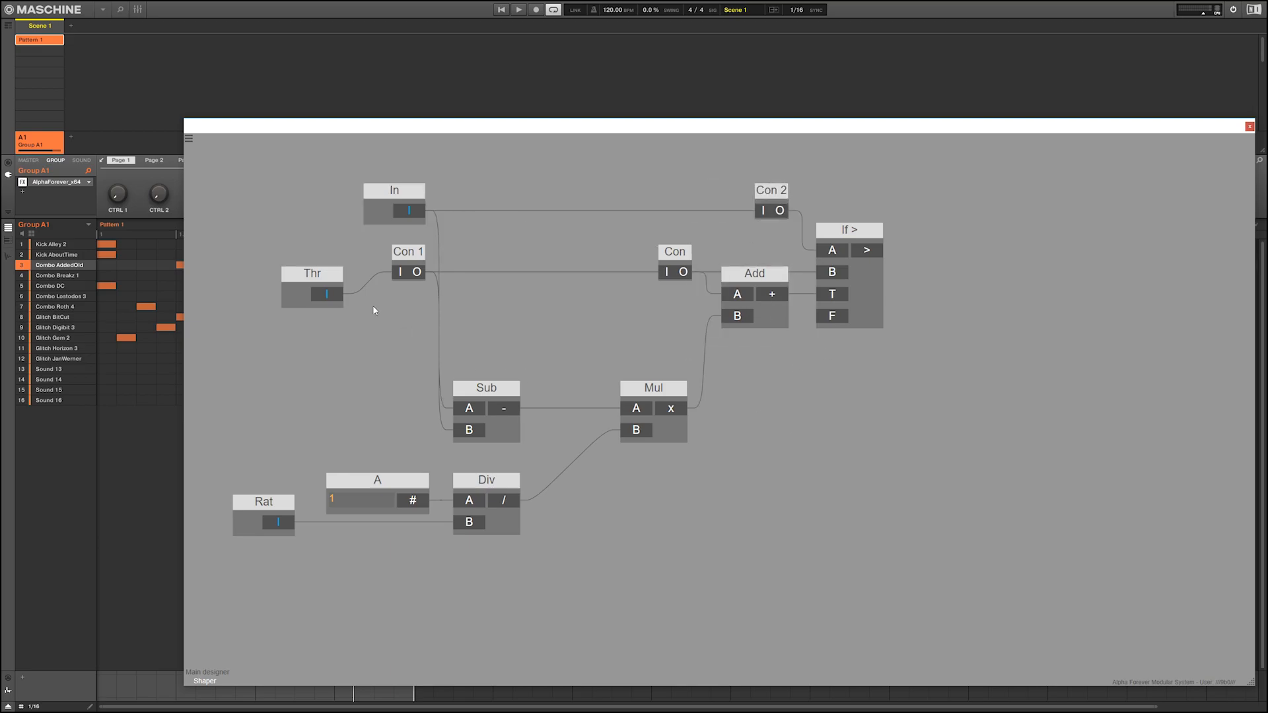
# Level Thr with Con 1 and raise Sub, Mul, Rat, Div and the constant closer to the upper modules
pyautogui.click(331, 296)
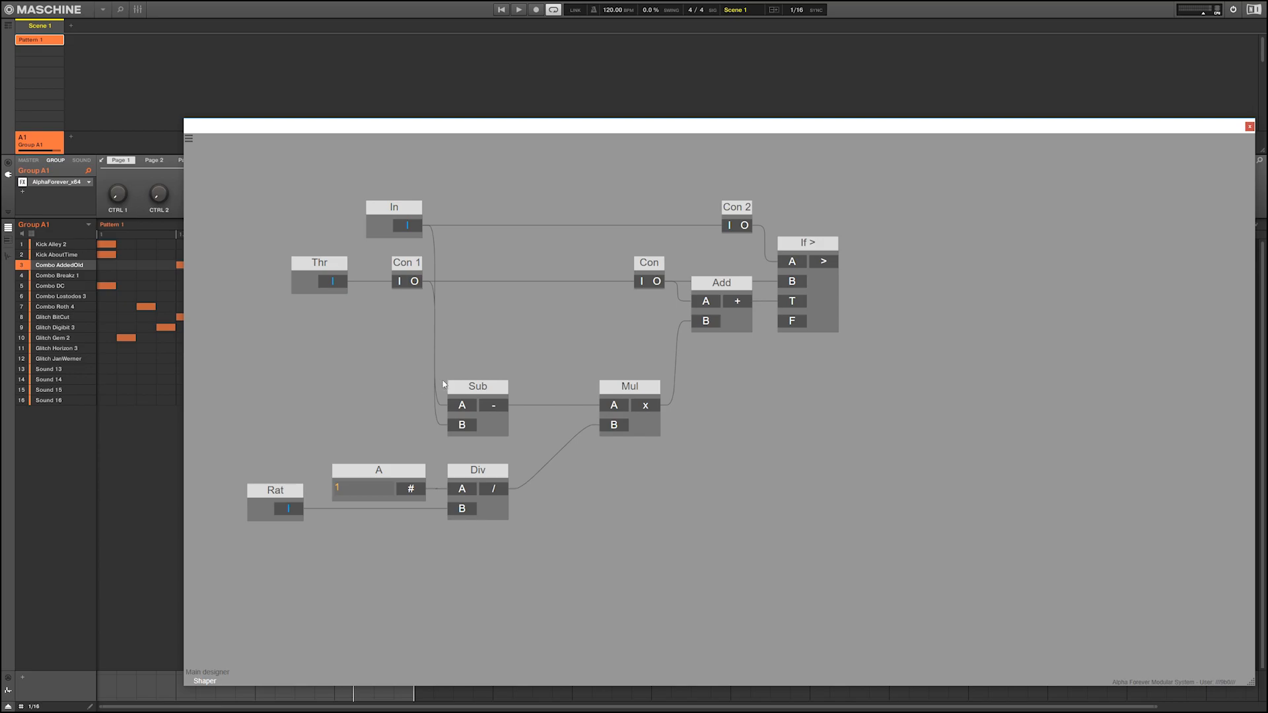
pyautogui.moveTo(244, 370); pyautogui.dragTo(736, 575)
pyautogui.moveTo(653, 395); pyautogui.dragTo(653, 316)
pyautogui.click(580, 223)
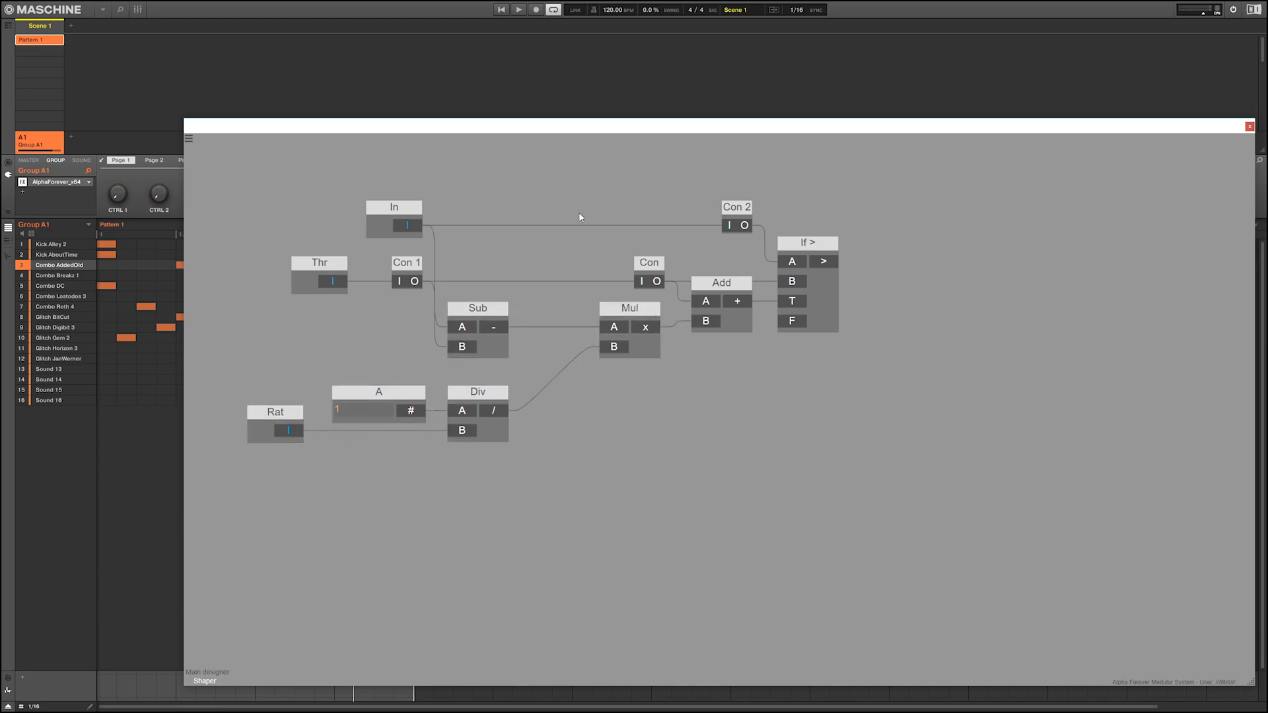
# Shift Con, Con 2, Mul, Add and If > together toward Sub to tighten the layout
pyautogui.moveTo(573, 186); pyautogui.dragTo(977, 402)
pyautogui.moveTo(827, 243); pyautogui.dragTo(768, 242)
pyautogui.click(818, 301)
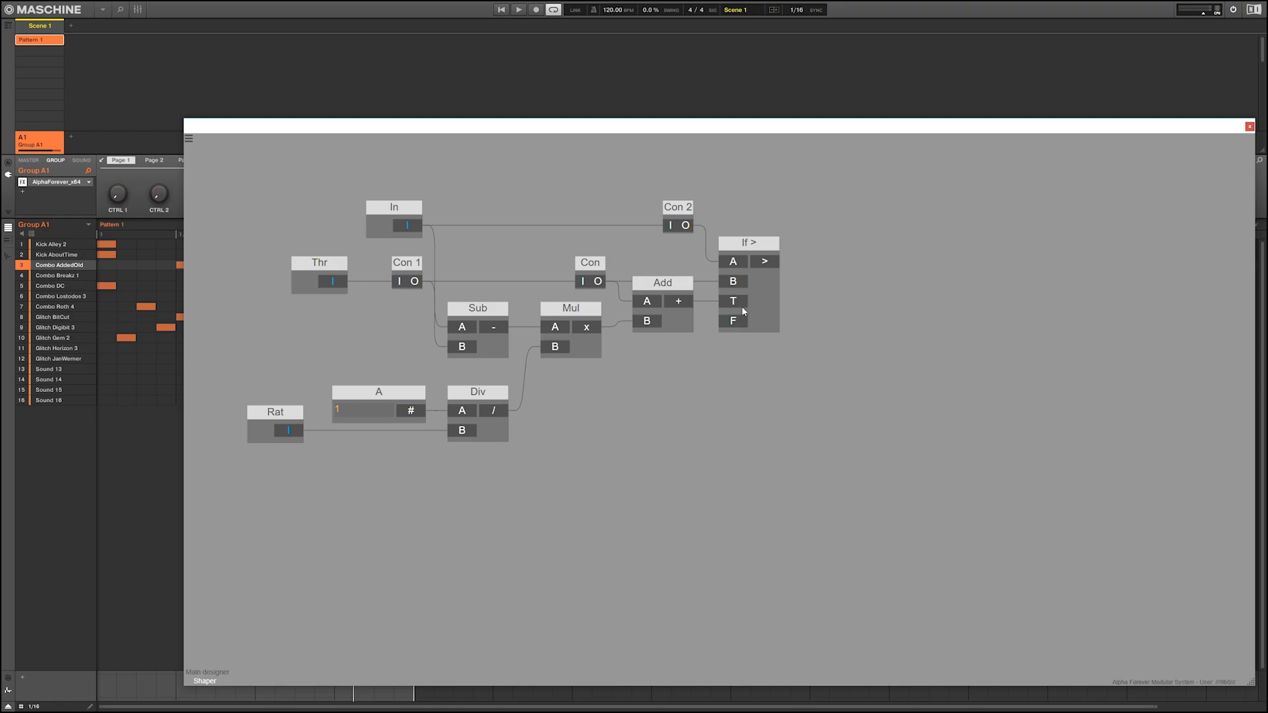
# Create an output named Out on If >'s output and return to the Main designer
pyautogui.moveTo(461, 225); pyautogui.dragTo(414, 228)
pyautogui.moveTo(767, 263); pyautogui.dragTo(852, 261)
pyautogui.doubleClick(869, 244)
pyautogui.write('ut')
pyautogui.doubleClick(834, 186)
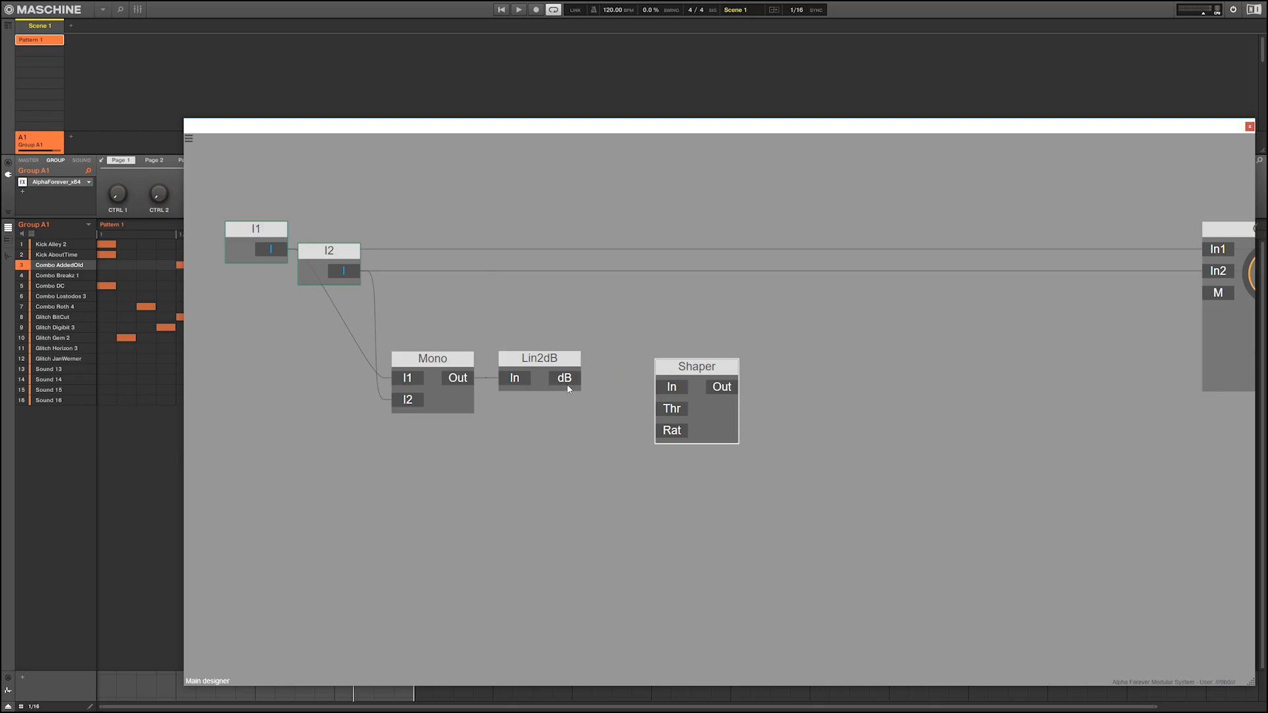
# Wire Lin2dB's dB output to Shaper's In, create knobs on its Thr and Rat inputs, and make room for them
pyautogui.moveTo(572, 387); pyautogui.dragTo(700, 385)
pyautogui.doubleClick(820, 400)
pyautogui.moveTo(852, 355); pyautogui.dragTo(943, 356)
pyautogui.doubleClick(912, 422)
pyautogui.moveTo(837, 407); pyautogui.dragTo(795, 407)
pyautogui.click(932, 362)
pyautogui.moveTo(931, 362); pyautogui.dragTo(900, 362)
pyautogui.click(750, 365)
# Rename the Thr and Rat knobs as Threshold and Ratio
pyautogui.doubleClick(669, 381)
pyautogui.write('Th')
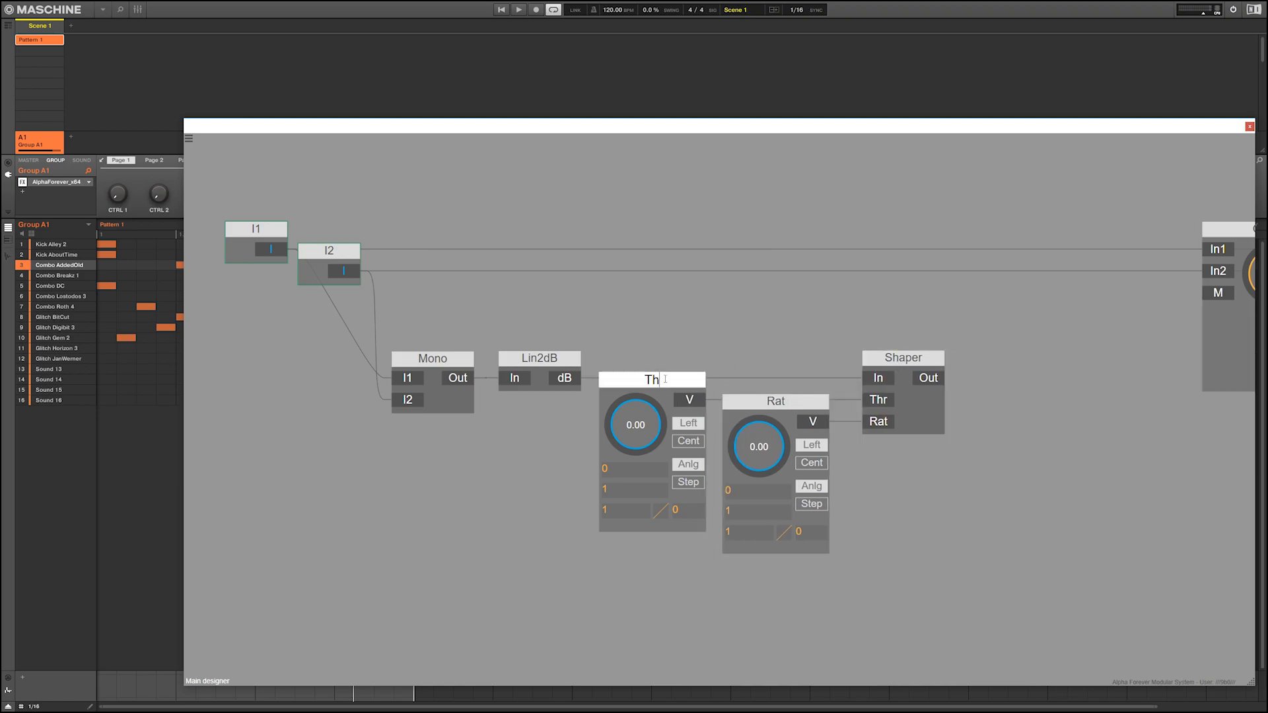
pyautogui.write('reshold')
pyautogui.press('Return')
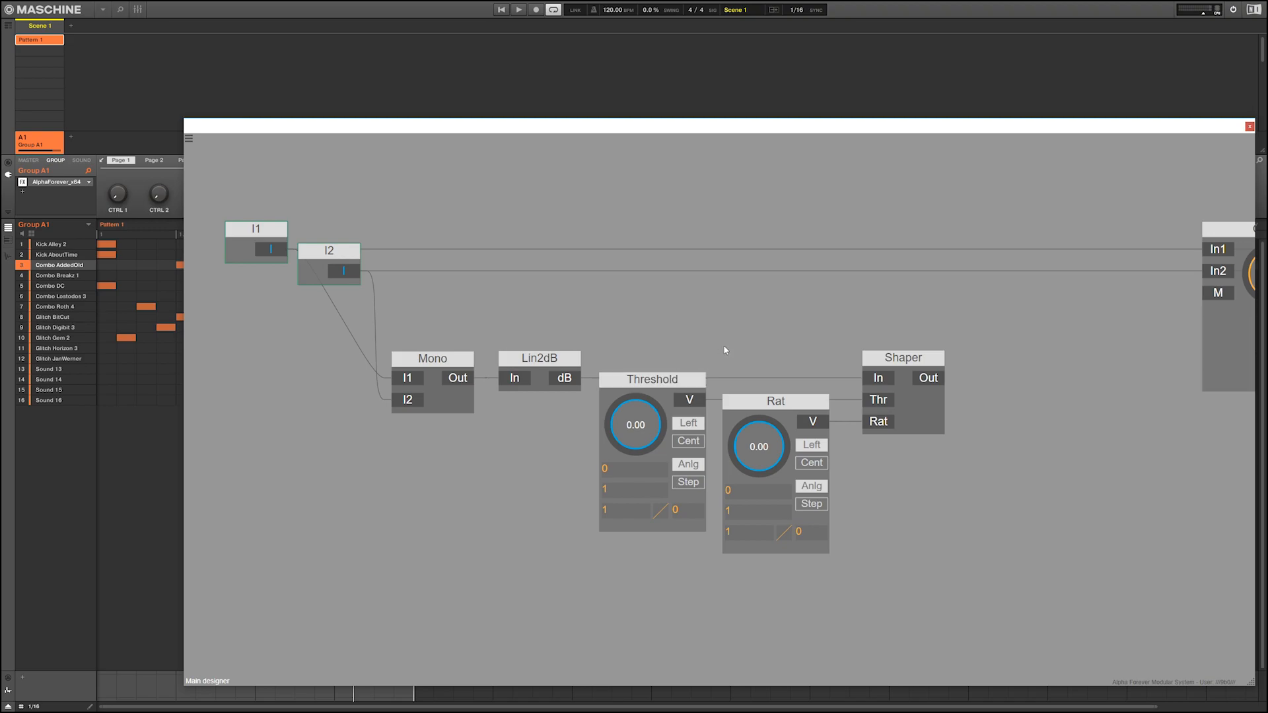
pyautogui.doubleClick(776, 401)
pyautogui.write('Ratio')
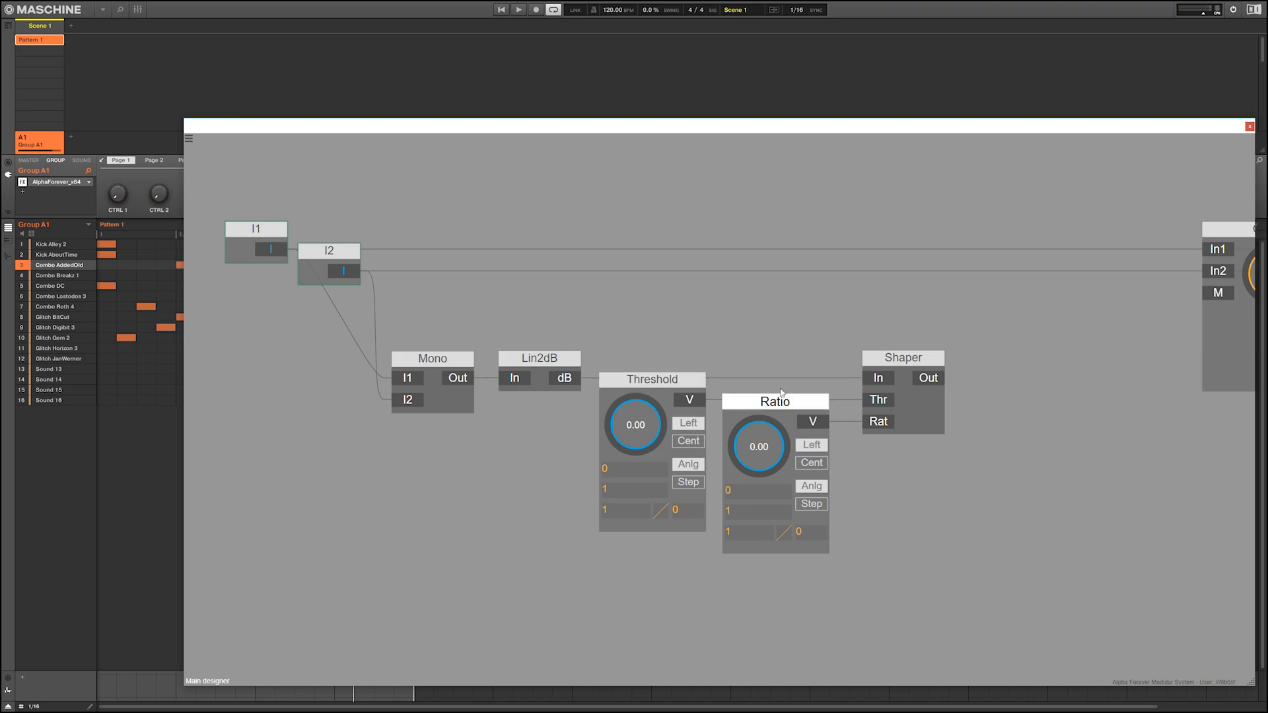
pyautogui.press('Return')
# Set the Ratio knob's range from 1 to 40 and the Threshold knob's second range value to -60
pyautogui.doubleClick(727, 492)
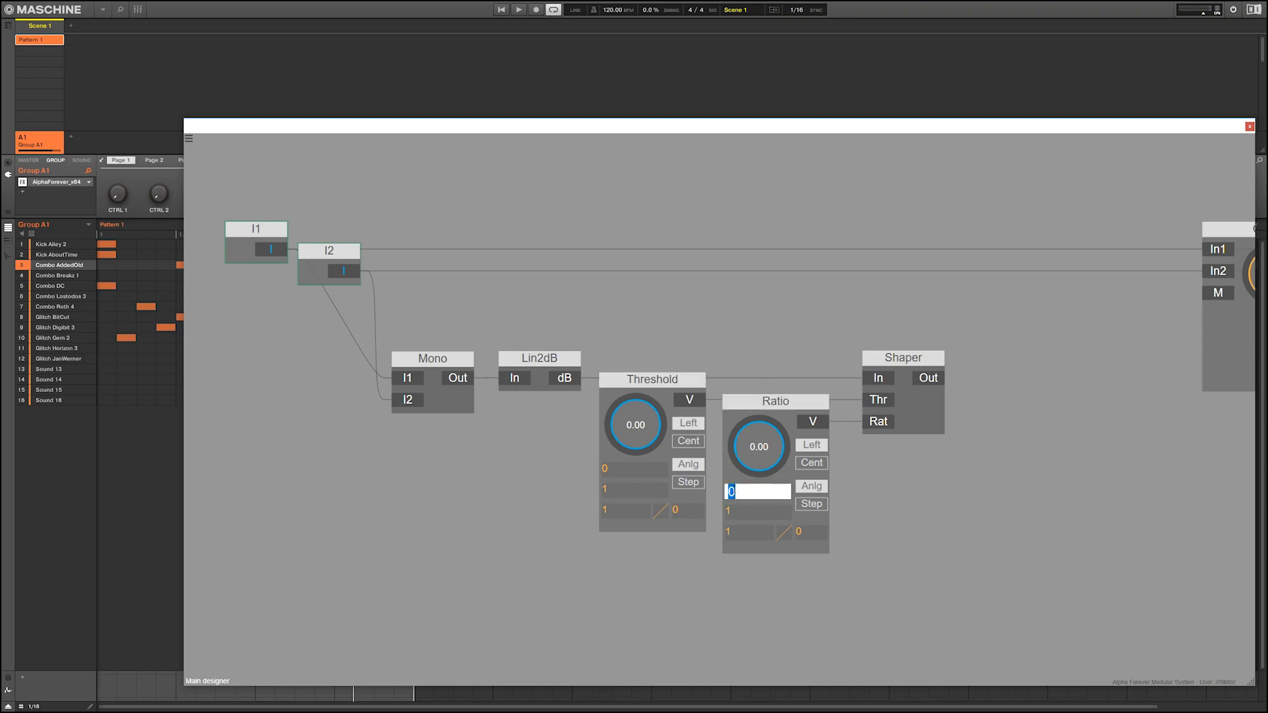
pyautogui.doubleClick(736, 513)
pyautogui.write('40')
pyautogui.press('Return')
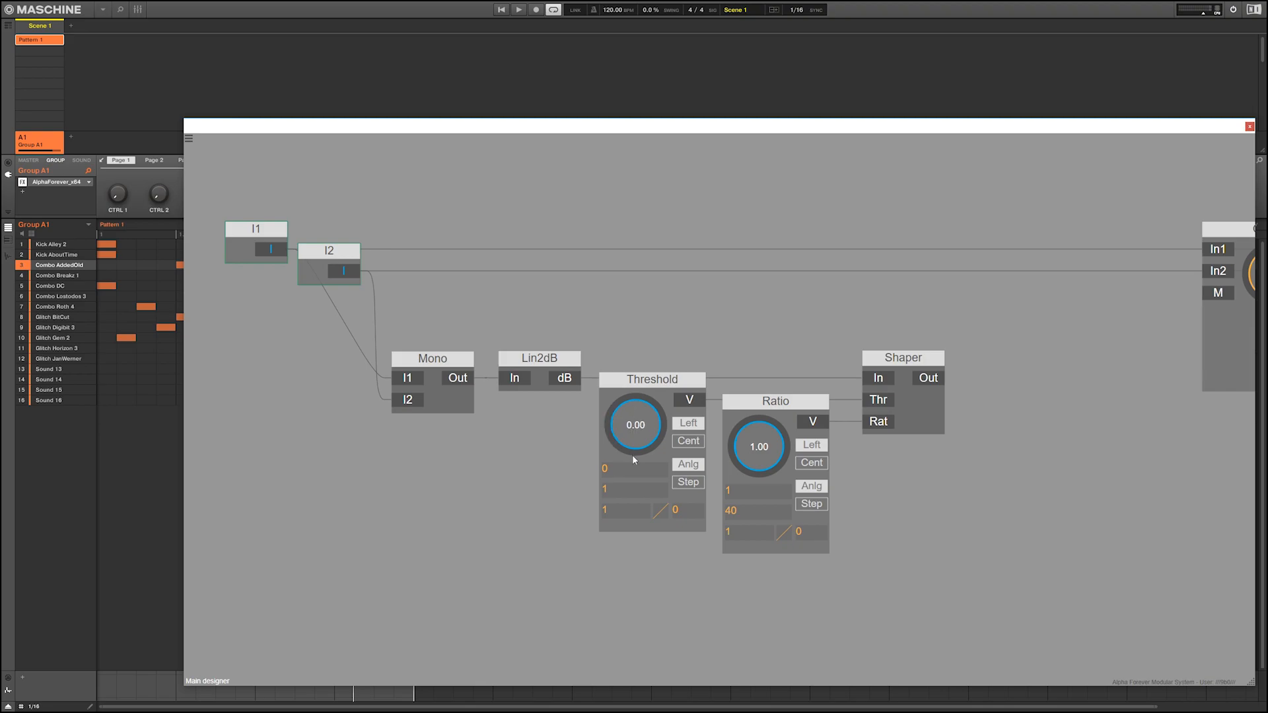
pyautogui.doubleClick(612, 490)
pyautogui.write('-60')
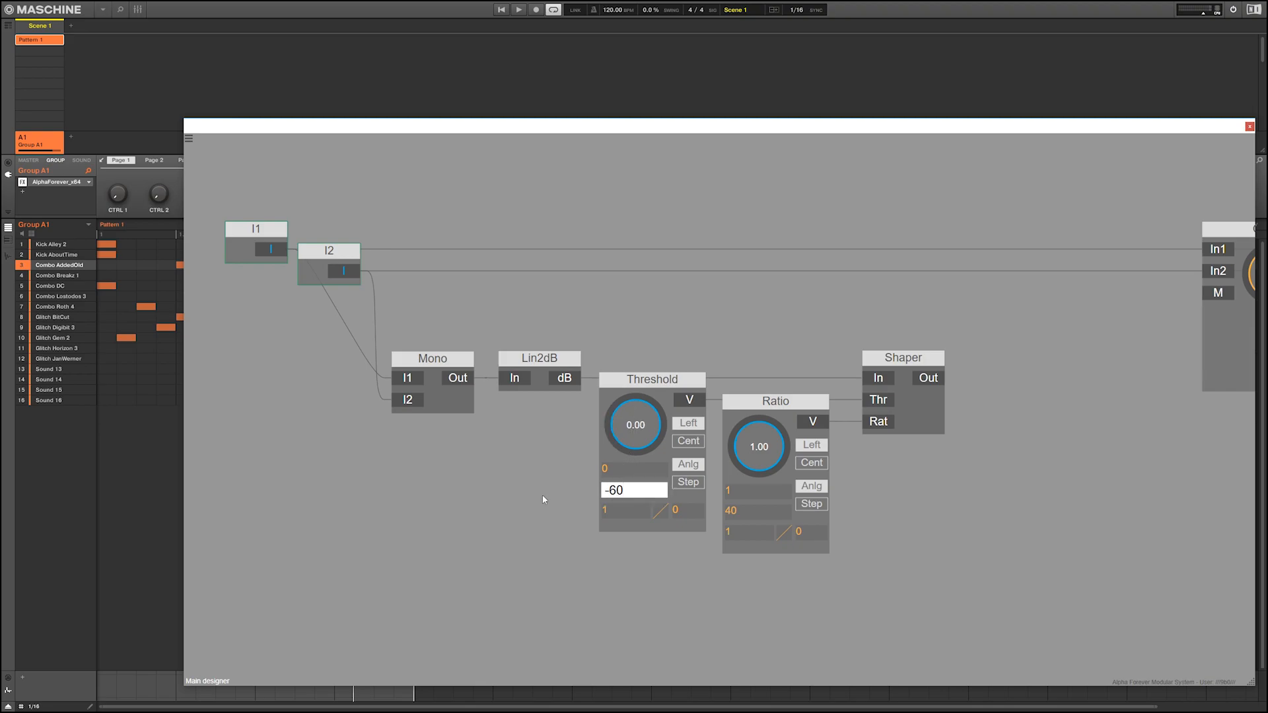
pyautogui.press('Return')
# Set the curve value of both the Threshold and Ratio knobs to 5
pyautogui.doubleClick(627, 510)
pyautogui.write('5')
pyautogui.press('Return')
pyautogui.doubleClick(747, 532)
pyautogui.write('5')
pyautogui.press('Return')
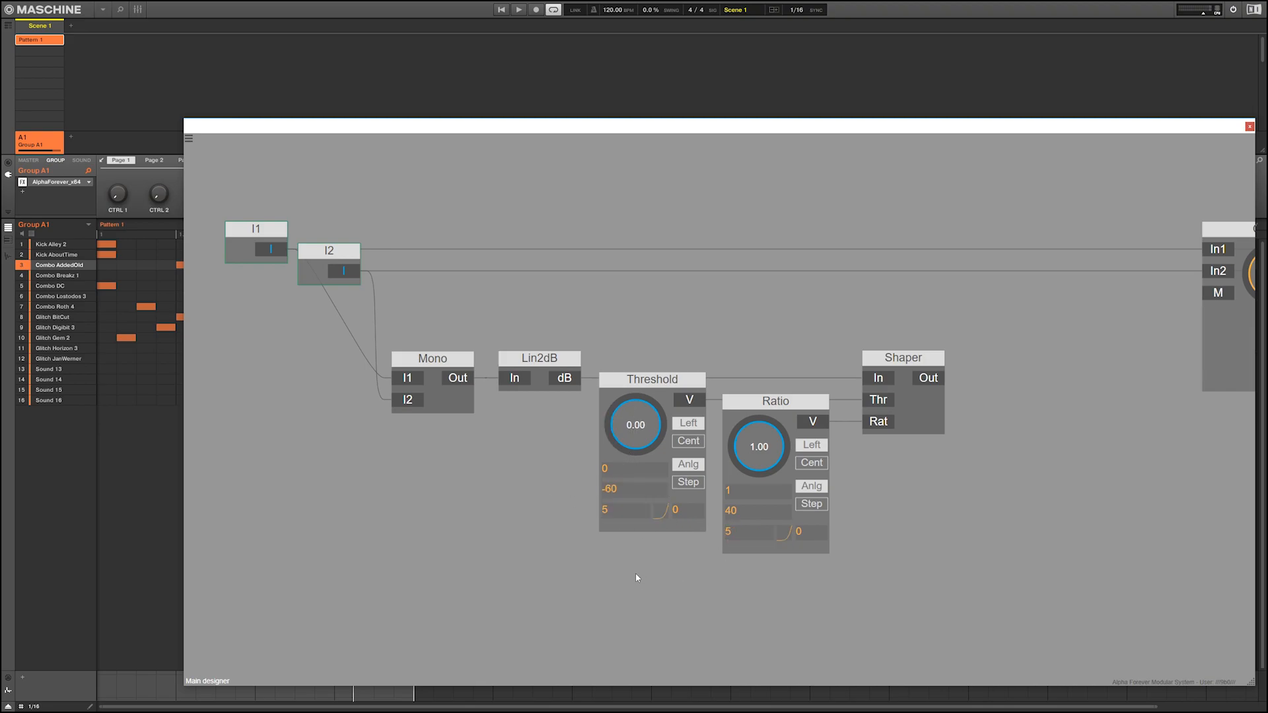
# Move Gain Lin, VU Dual, O1 and O2 farther from Shaper to make room for more modules
pyautogui.moveTo(641, 439); pyautogui.dragTo(669, 502)
pyautogui.moveTo(671, 360); pyautogui.dragTo(671, 552)
pyautogui.scroll(-4, 660, 339)
pyautogui.moveTo(777, 329); pyautogui.dragTo(731, 366)
pyautogui.click(830, 369)
pyautogui.scroll(-2, 831, 369)
pyautogui.moveTo(832, 369); pyautogui.dragTo(701, 384)
pyautogui.moveTo(753, 275); pyautogui.dragTo(1233, 619)
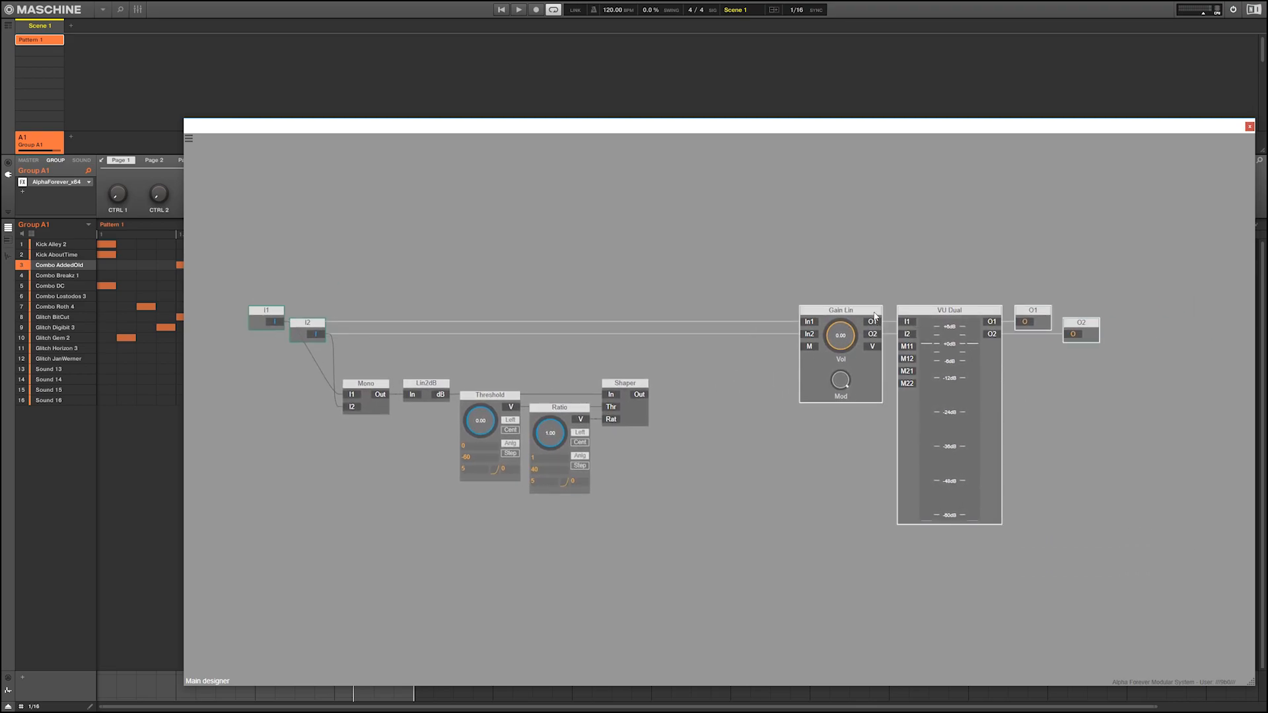
pyautogui.moveTo(877, 321); pyautogui.dragTo(985, 321)
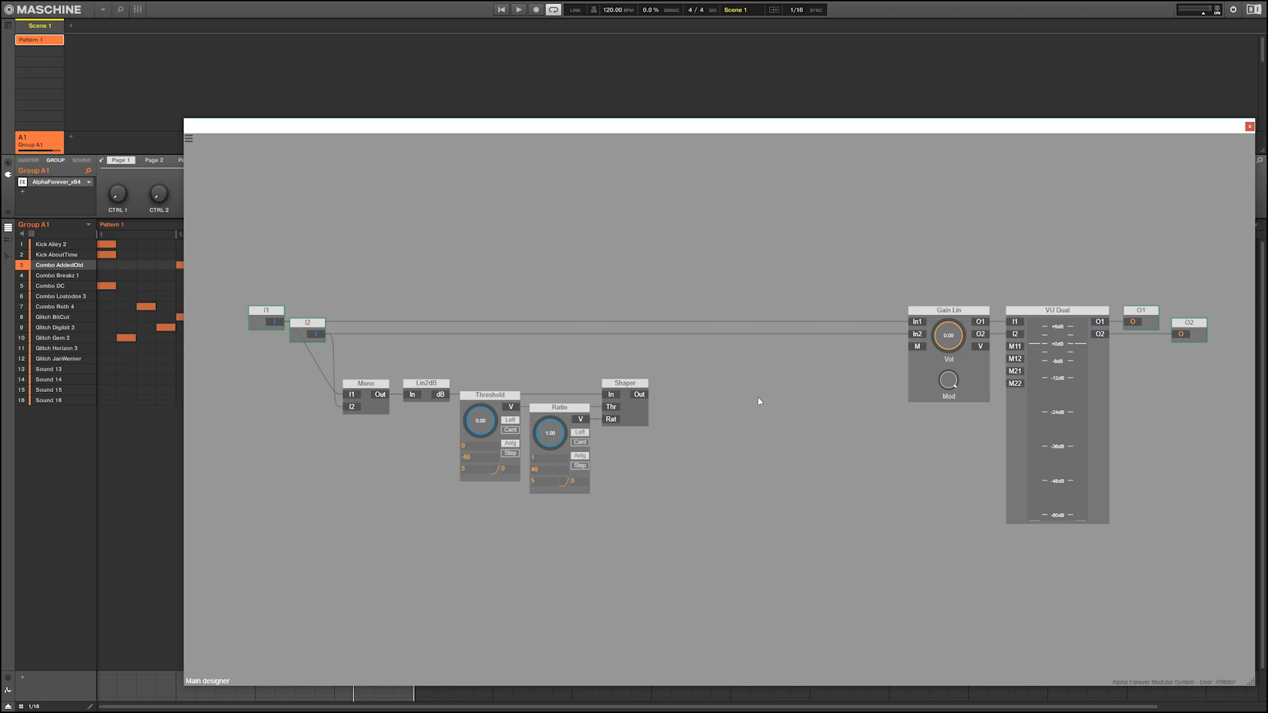
# Raise Mono and Lin2dB together above the level of the Threshold knob
pyautogui.scroll(2, 758, 396)
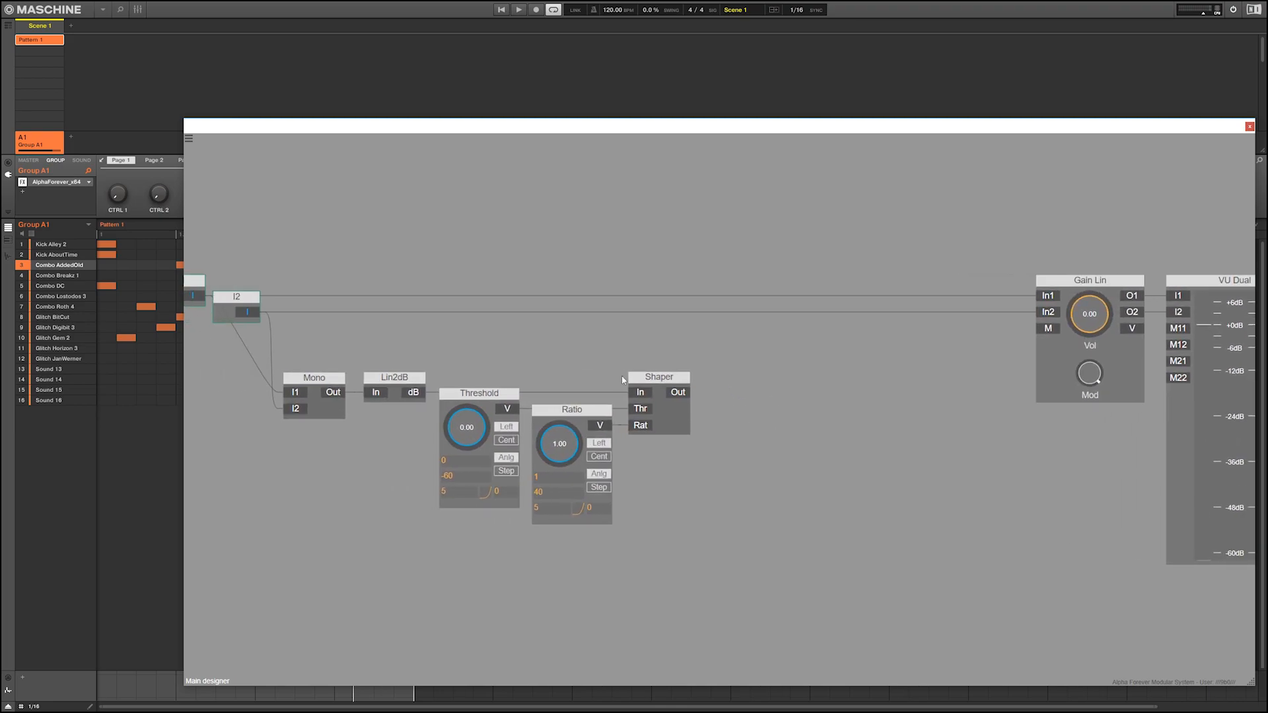
pyautogui.moveTo(275, 365); pyautogui.dragTo(433, 430)
pyautogui.moveTo(421, 378); pyautogui.dragTo(420, 340)
pyautogui.click(463, 340)
# Add a Sub module after Shaper, with Lin2dB's dB wired to A and Shaper's Out wired to B
pyautogui.rightClick(741, 366)
pyautogui.moveTo(776, 380)
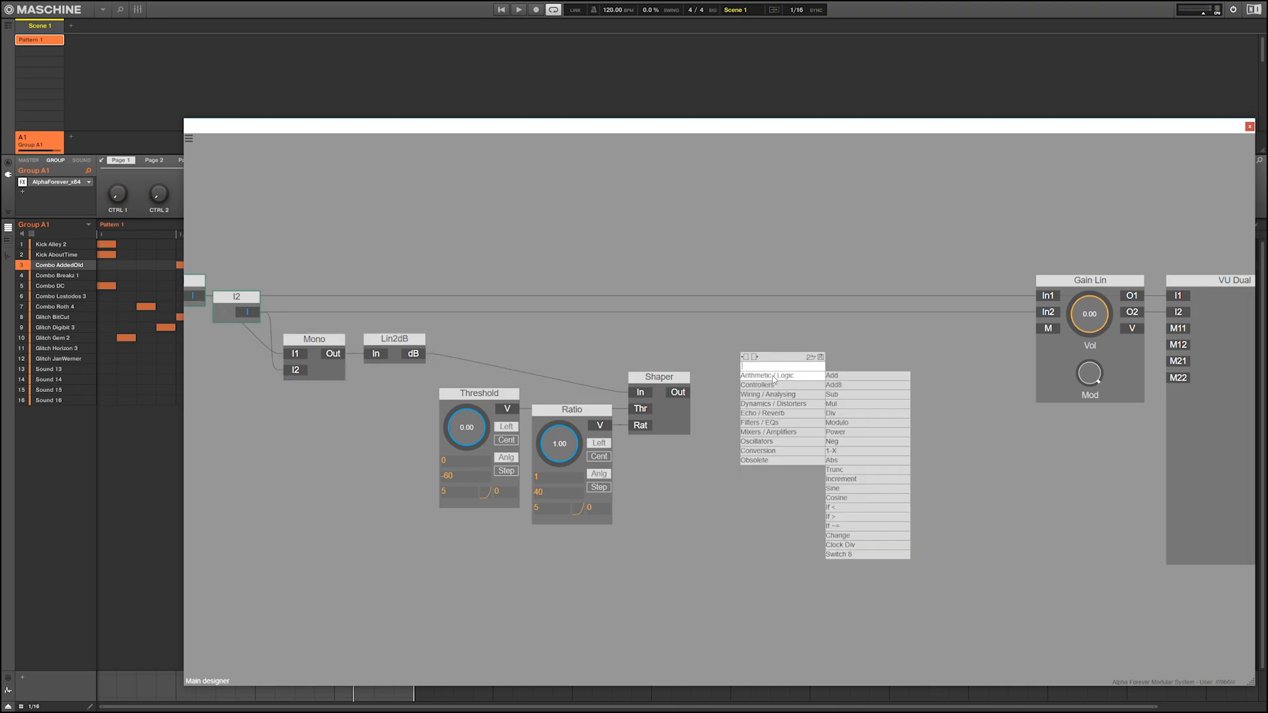
pyautogui.click(859, 395)
pyautogui.moveTo(415, 355); pyautogui.dragTo(751, 384)
pyautogui.moveTo(675, 396); pyautogui.dragTo(738, 343)
# Insert a Con module on Lin2dB's dB output and right-align it with the Ratio knob
pyautogui.rightClick(419, 355)
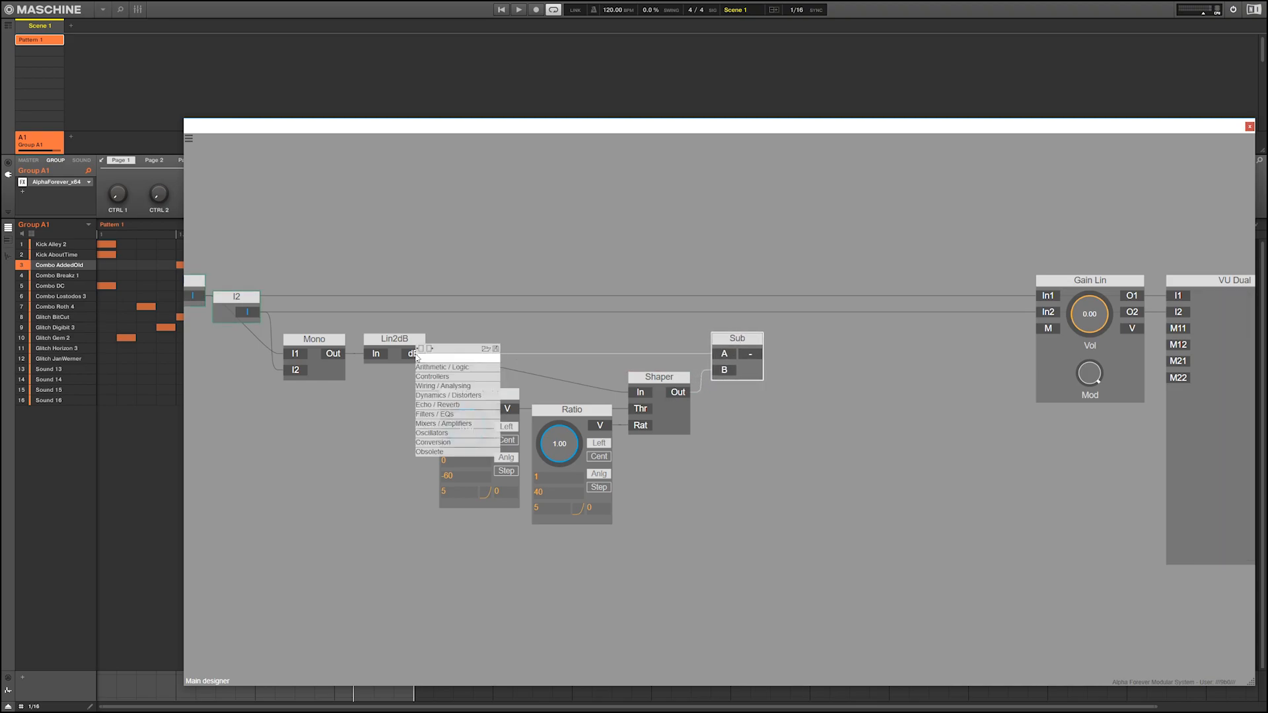
pyautogui.moveTo(449, 386)
pyautogui.click(527, 471)
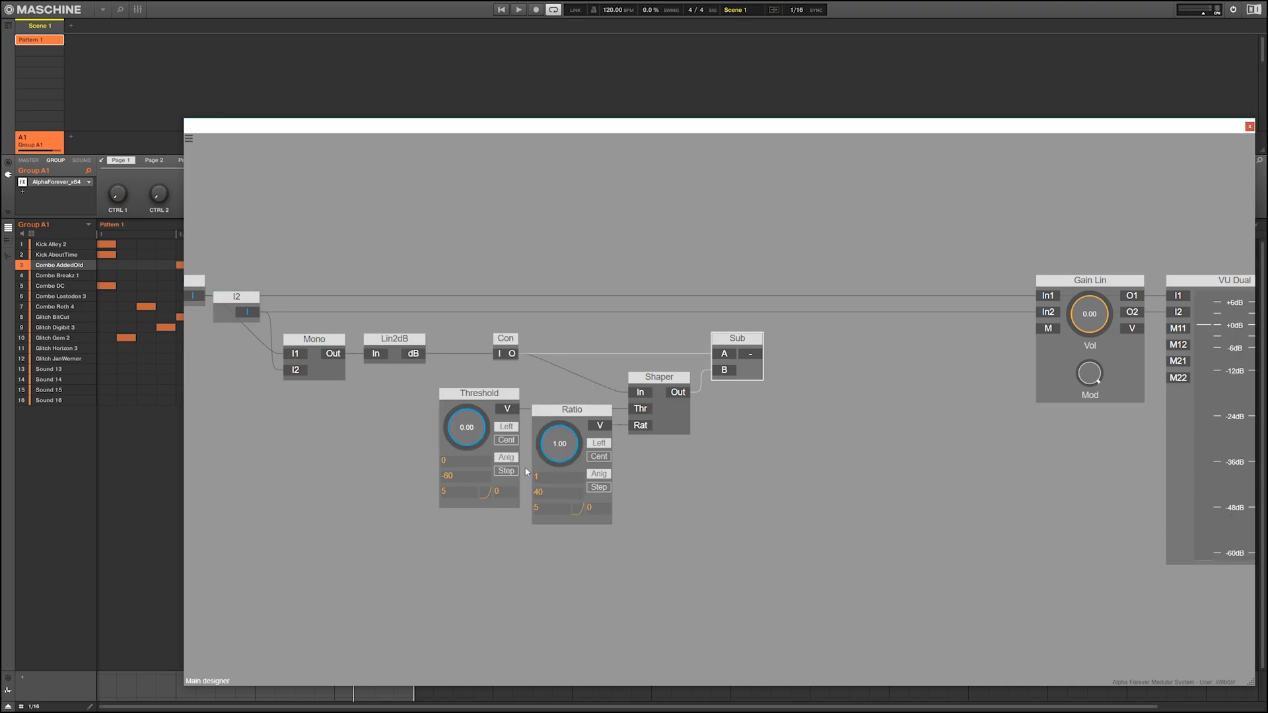
pyautogui.click(502, 338)
pyautogui.keyDown('shift'); pyautogui.click(564, 415); pyautogui.keyUp('shift')
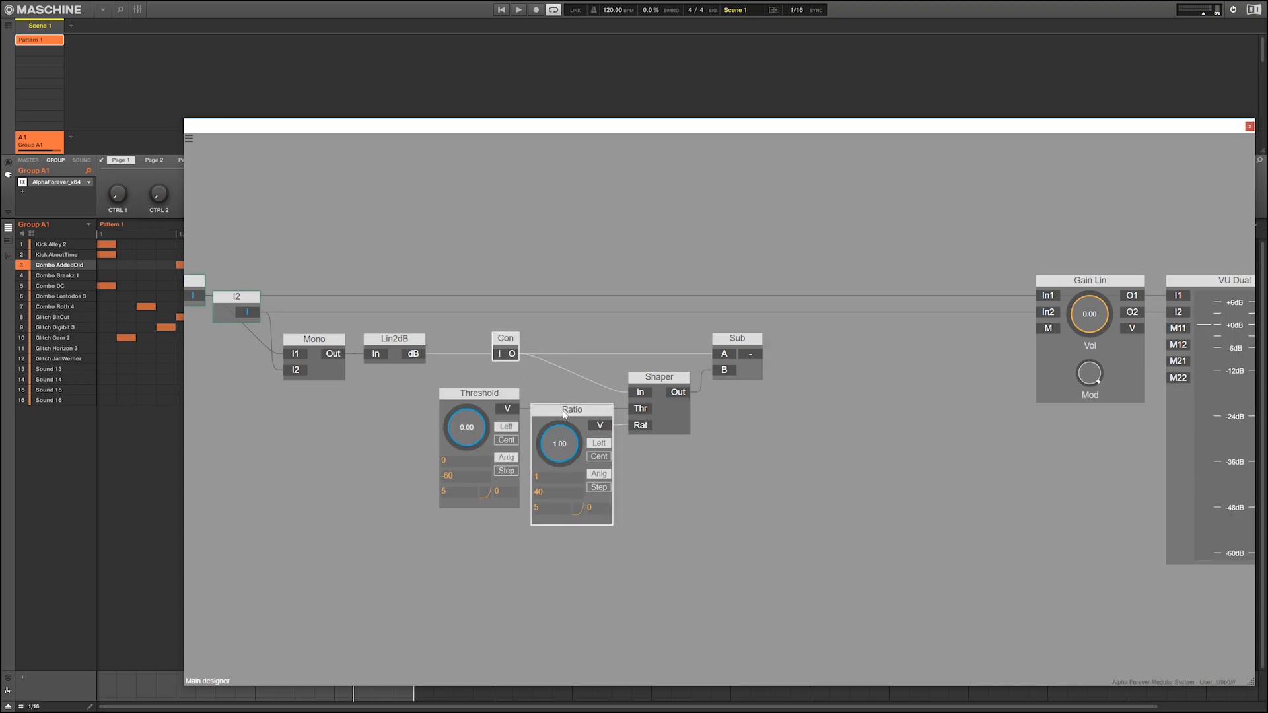
pyautogui.press('r')
# Shift Shaper and Sub together slightly away from the Ratio knob
pyautogui.click(635, 329)
pyautogui.moveTo(817, 498); pyautogui.dragTo(614, 303)
pyautogui.moveTo(667, 378); pyautogui.dragTo(679, 378)
pyautogui.click(680, 343)
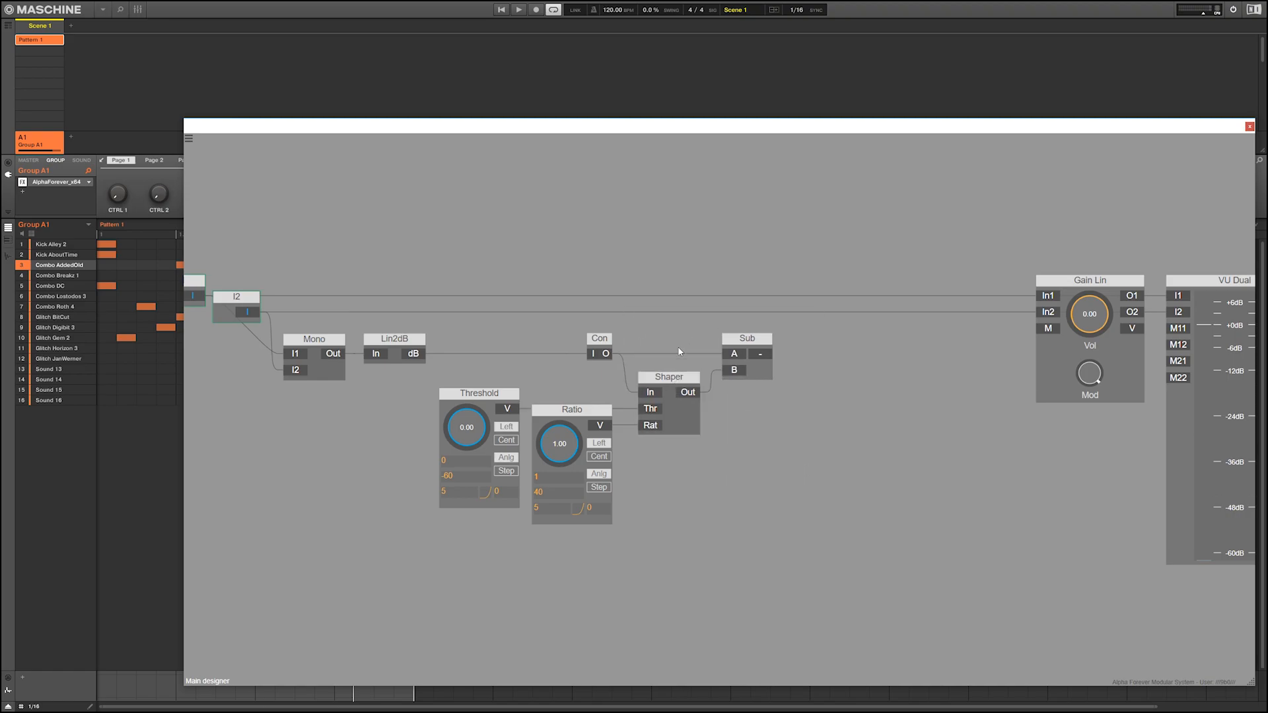
# Add an Env. follower Modulated module on Sub's output, place it beside Sub, and raise its Release time
pyautogui.moveTo(813, 388); pyautogui.dragTo(723, 423)
pyautogui.rightClick(673, 383)
pyautogui.write('env')
pyautogui.click(790, 404)
pyautogui.moveTo(788, 383); pyautogui.dragTo(743, 383)
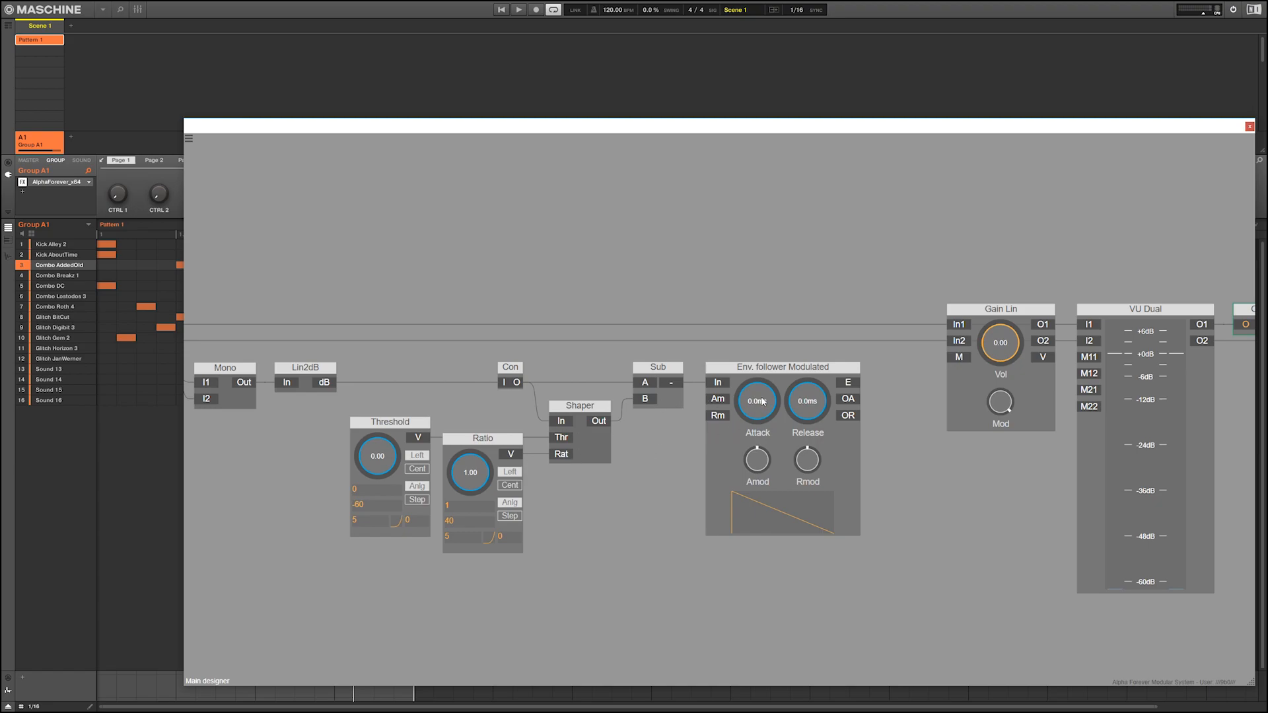
pyautogui.moveTo(746, 415); pyautogui.dragTo(817, 406)
# Move the whole chain from I1 and I2 to the envelope follower away from Gain Lin
pyautogui.scroll(-3, 749, 308)
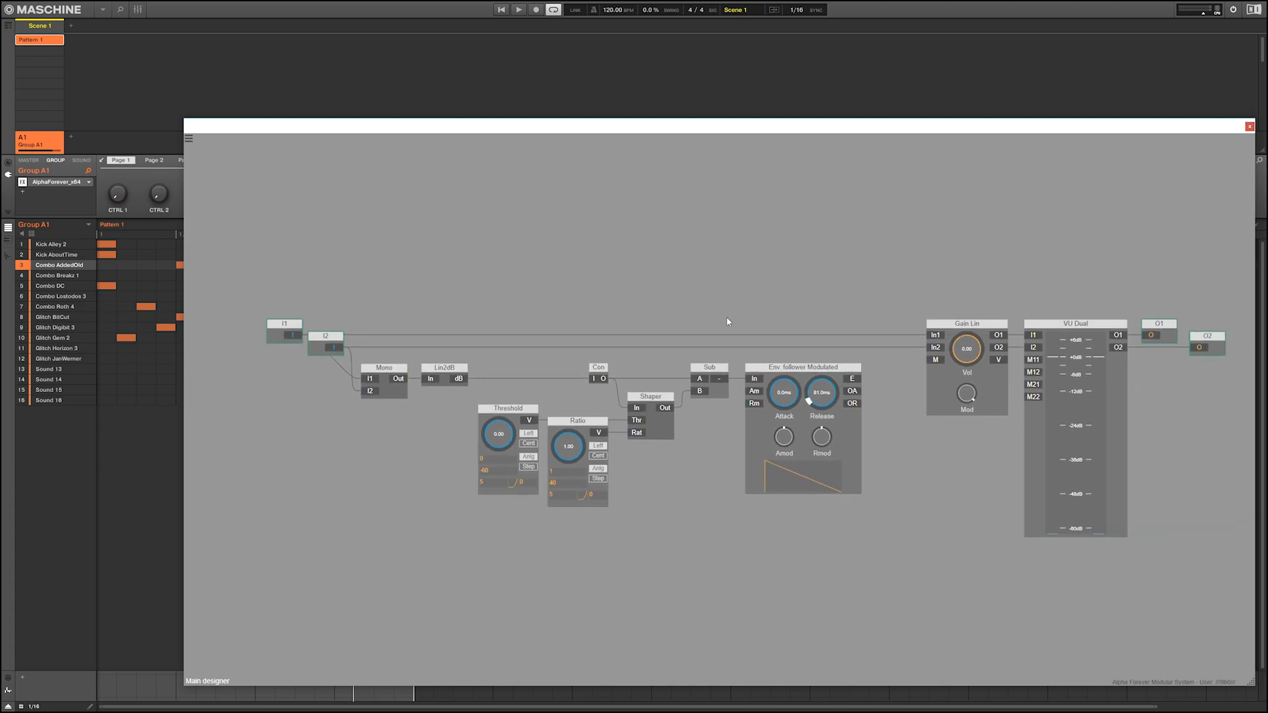
pyautogui.moveTo(259, 295); pyautogui.dragTo(927, 599)
pyautogui.click(663, 306)
pyautogui.moveTo(250, 303); pyautogui.dragTo(865, 519)
pyautogui.moveTo(817, 374); pyautogui.dragTo(658, 374)
# Add a Neg module on the envelope follower's E output and place it close to the follower
pyautogui.rightClick(712, 383)
pyautogui.write('neg')
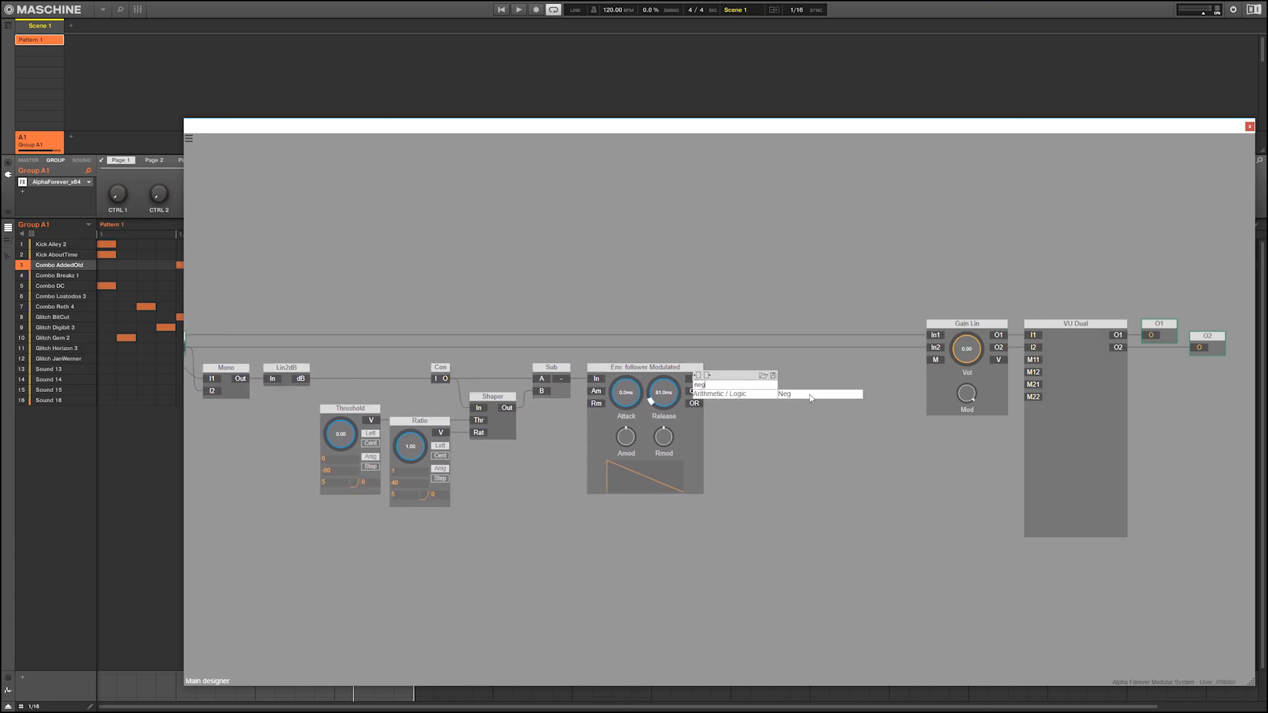
pyautogui.click(812, 395)
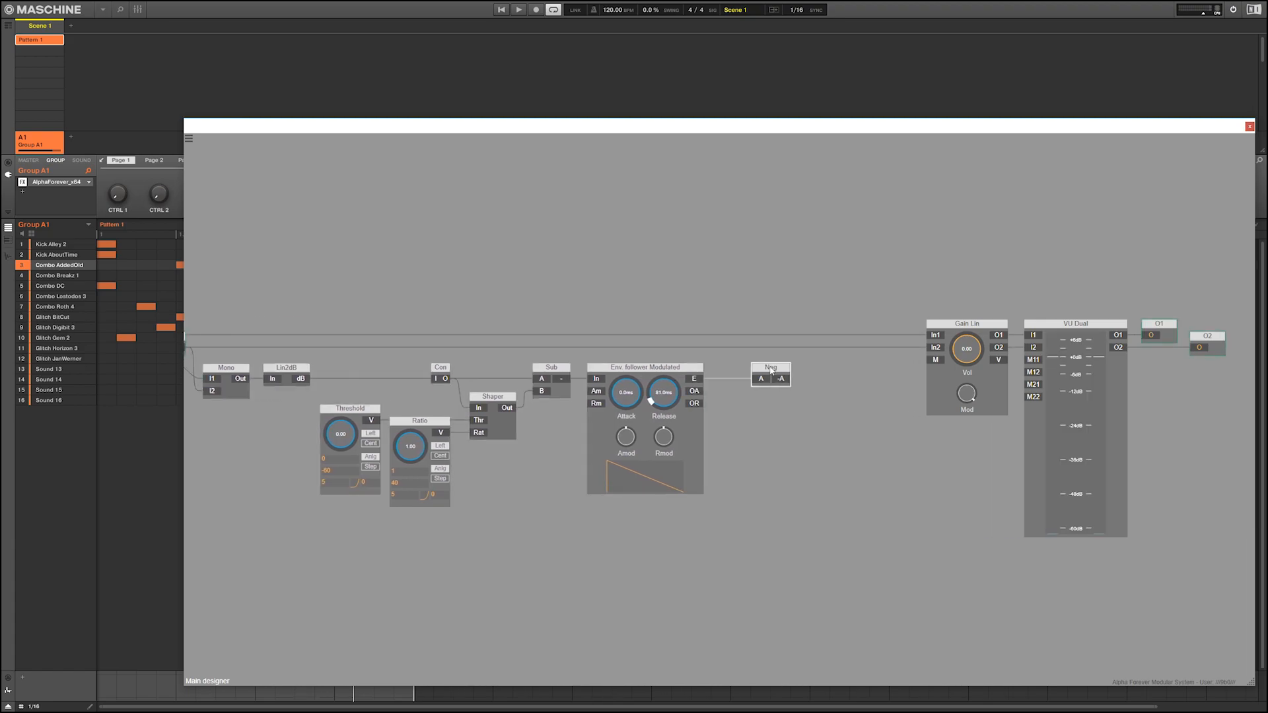
pyautogui.moveTo(771, 370); pyautogui.dragTo(741, 370)
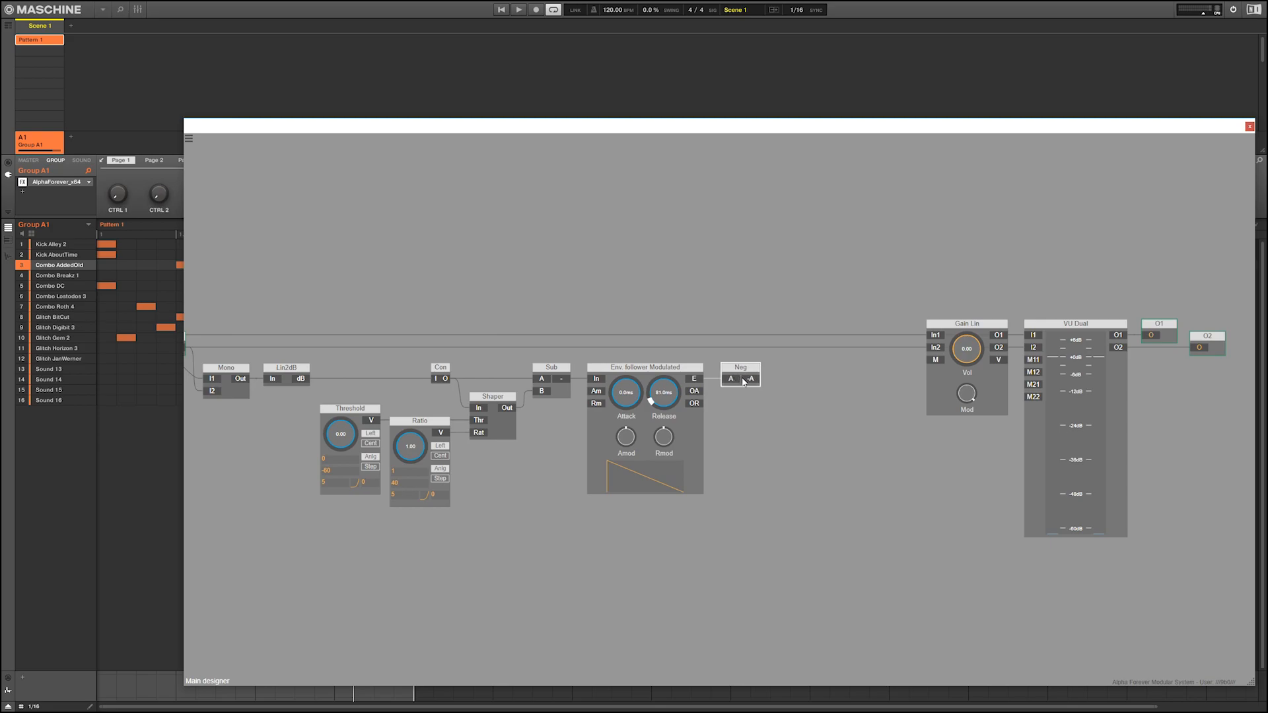
# Add a dB->Lin module on Neg's output and wire its Lin output to Gain Lin's M input
pyautogui.rightClick(750, 383)
pyautogui.write('db')
pyautogui.click(853, 403)
pyautogui.moveTo(827, 368); pyautogui.dragTo(997, 376)
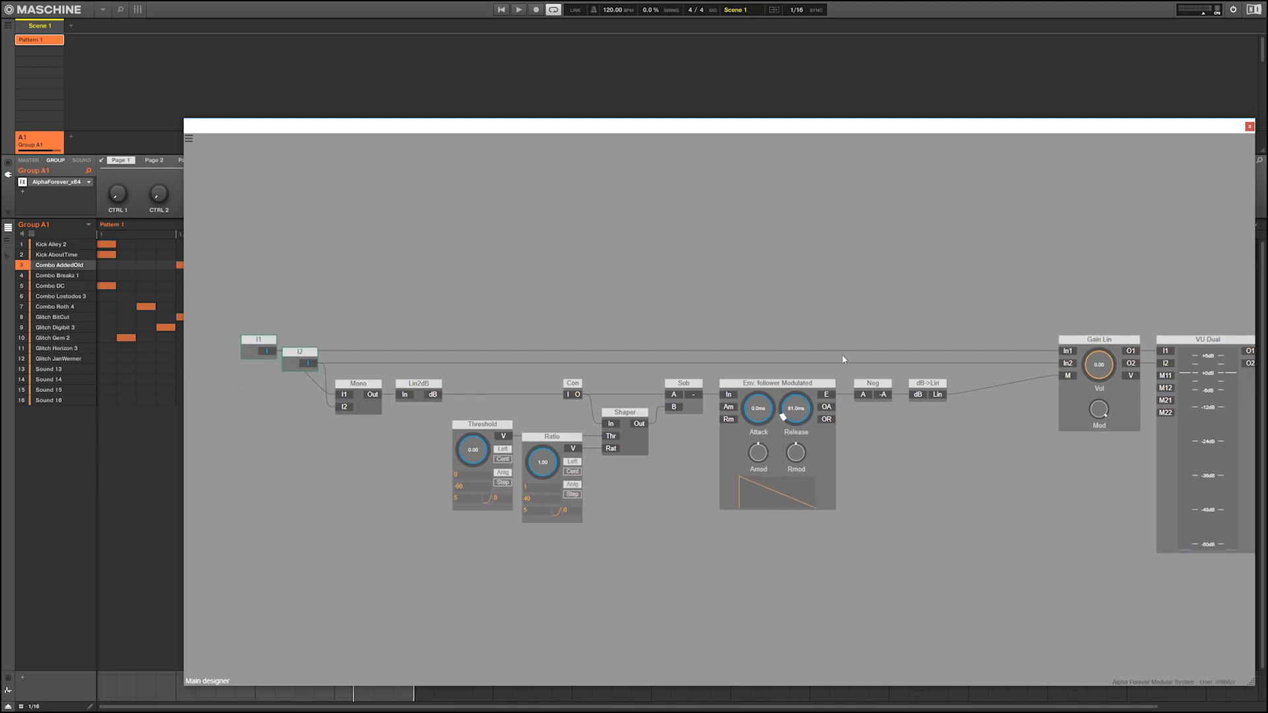
# Shift the whole chain from I1 and I2 to dB->Lin closer to Gain Lin
pyautogui.moveTo(240, 319); pyautogui.dragTo(987, 577)
pyautogui.moveTo(943, 388); pyautogui.dragTo(1037, 389)
pyautogui.moveTo(977, 342); pyautogui.dragTo(809, 345)
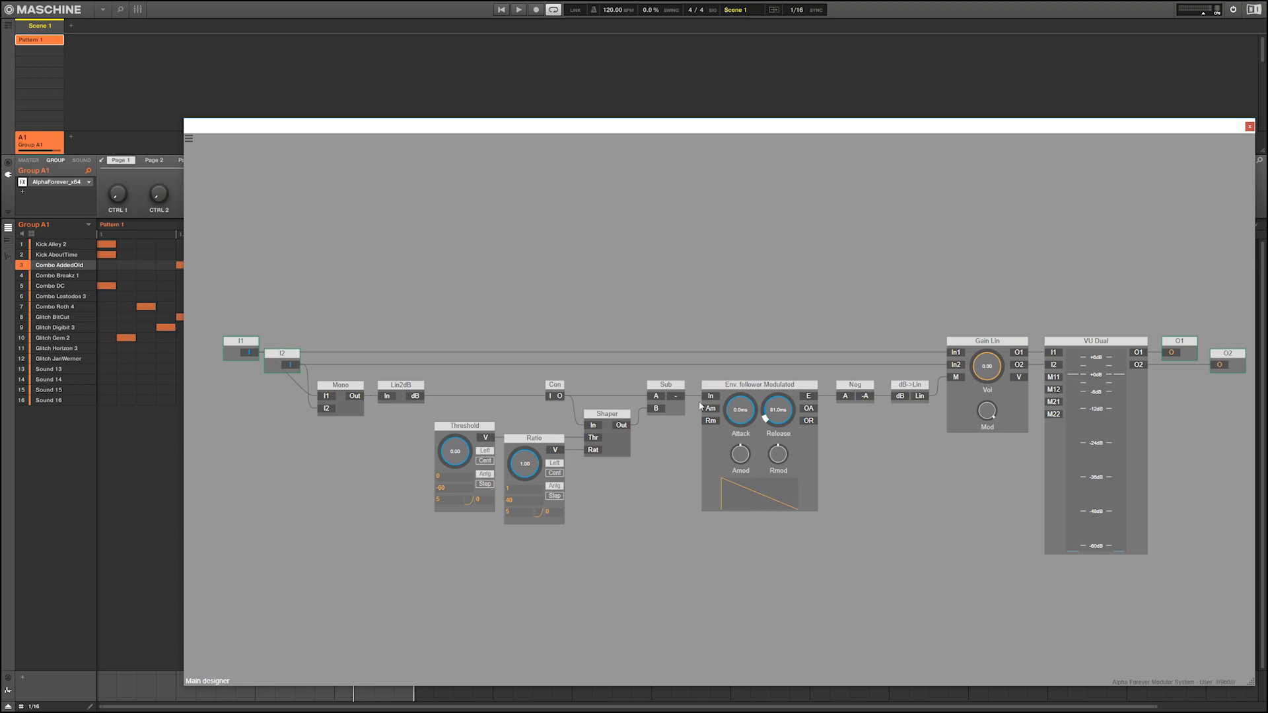
# Wire Threshold's V output to VU Dual's M11 input, insert an LED module there, and place it below Gain Lin
pyautogui.moveTo(487, 438); pyautogui.dragTo(1055, 379)
pyautogui.rightClick(1055, 380)
pyautogui.moveTo(1075, 415)
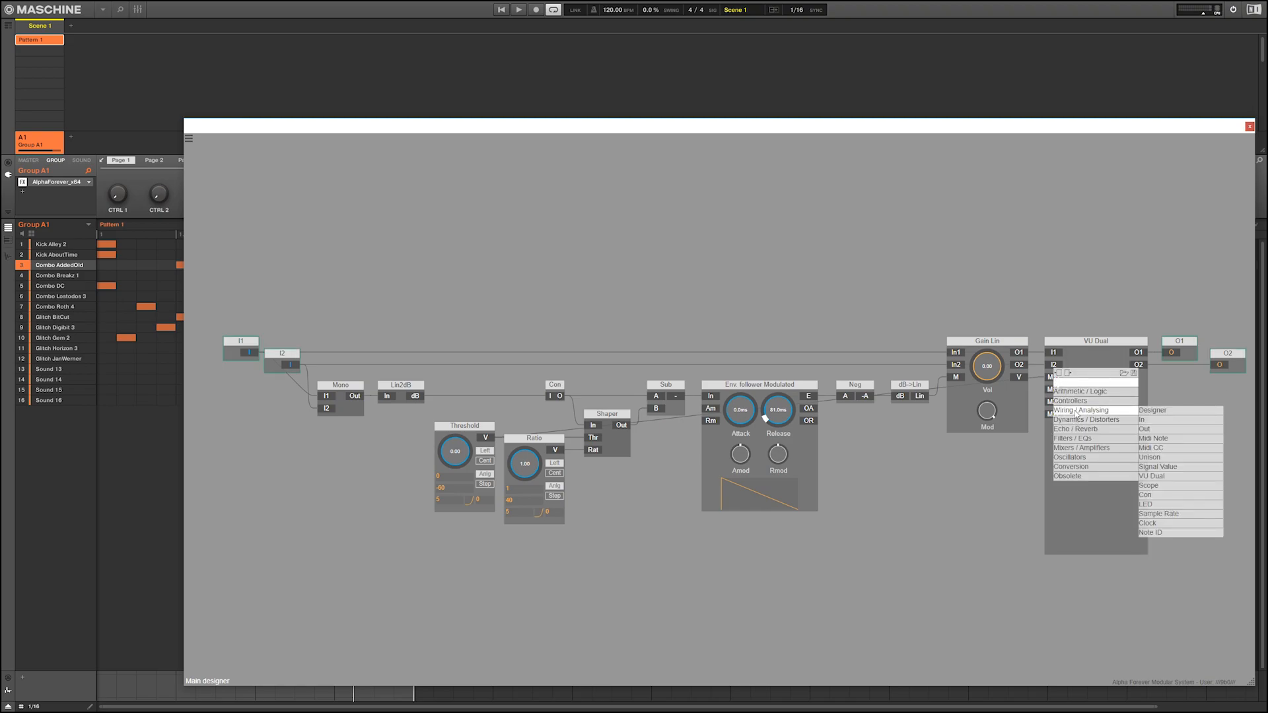
pyautogui.click(1165, 504)
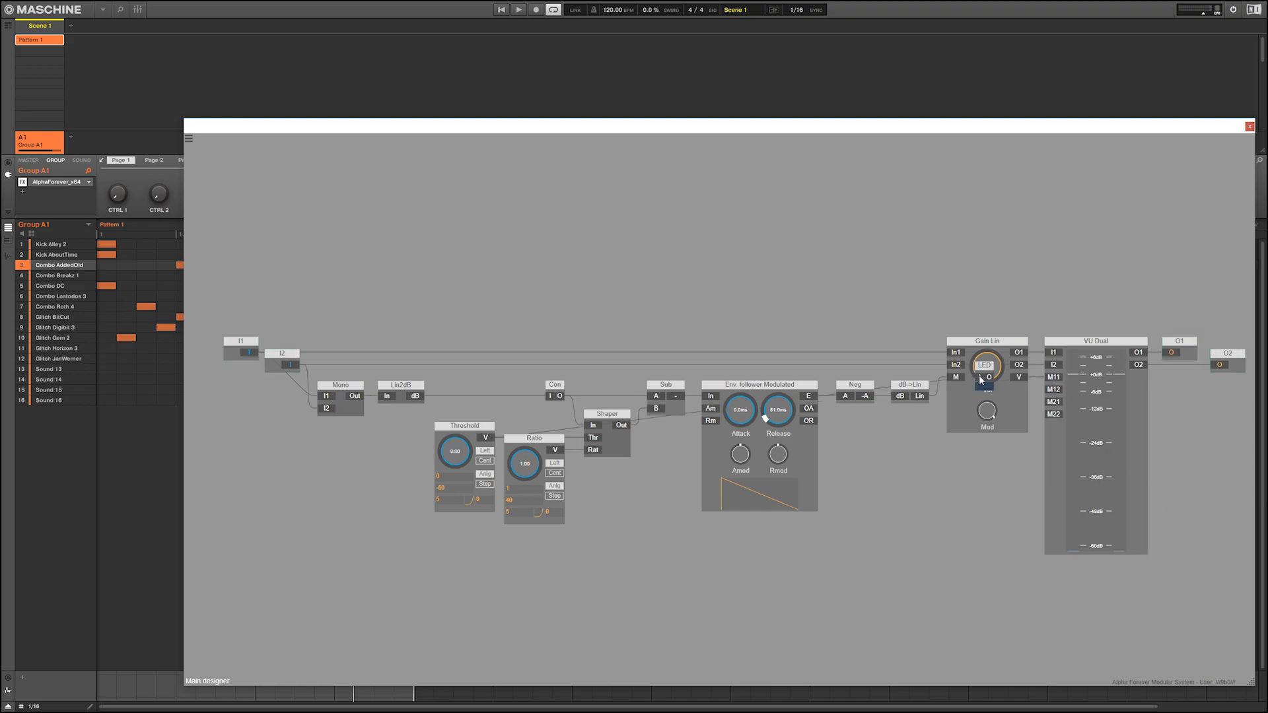
pyautogui.moveTo(978, 381); pyautogui.dragTo(983, 441)
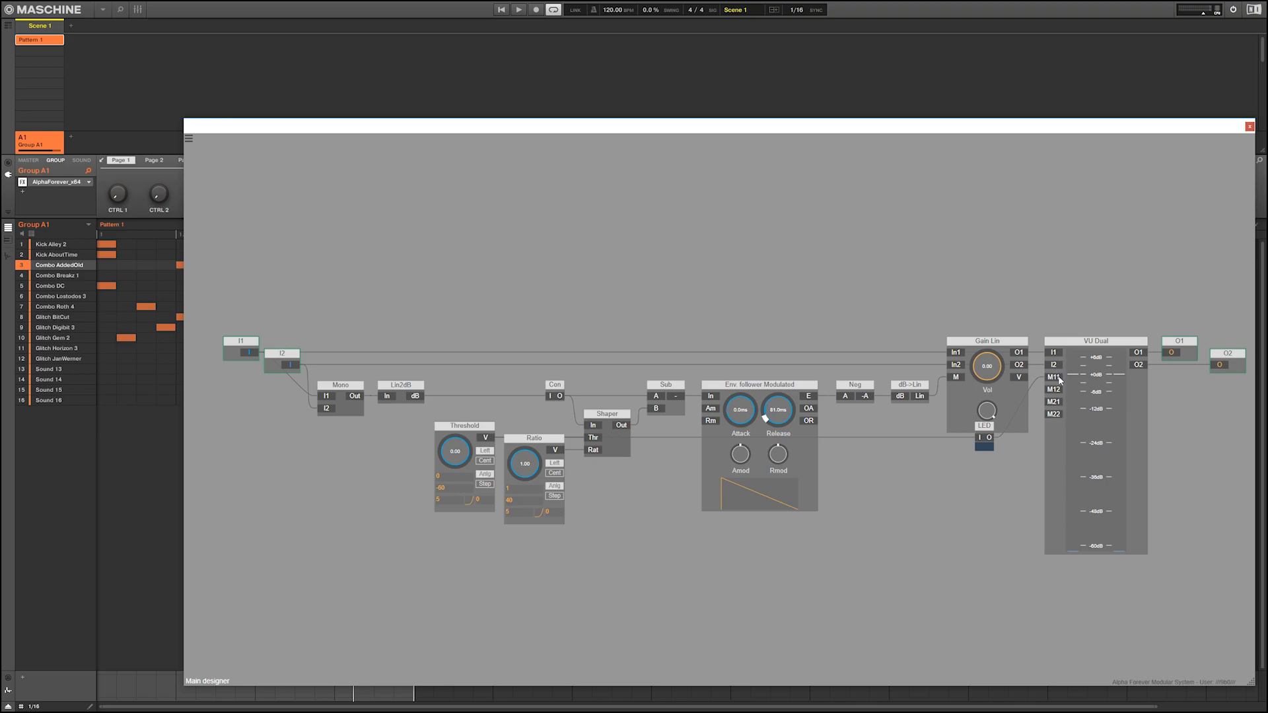
# Move VU Dual, O1 and O2 farther from Gain Lin, and delete the LED module
pyautogui.moveTo(1041, 304); pyautogui.dragTo(1118, 608)
pyautogui.moveTo(911, 333); pyautogui.dragTo(959, 336)
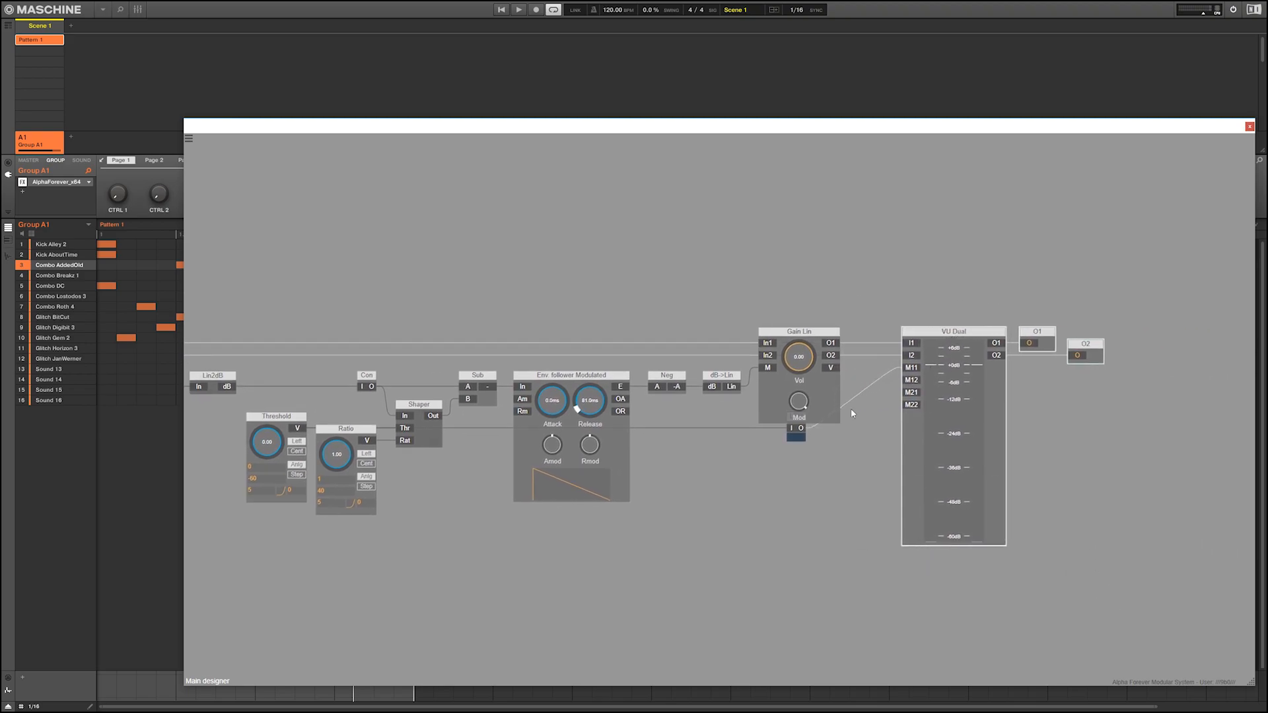
pyautogui.click(785, 433)
pyautogui.moveTo(764, 454); pyautogui.dragTo(820, 405)
pyautogui.press('Delete')
# Add a Con module on VU Dual's M11 input and place it between Gain Lin and VU Dual
pyautogui.rightClick(911, 369)
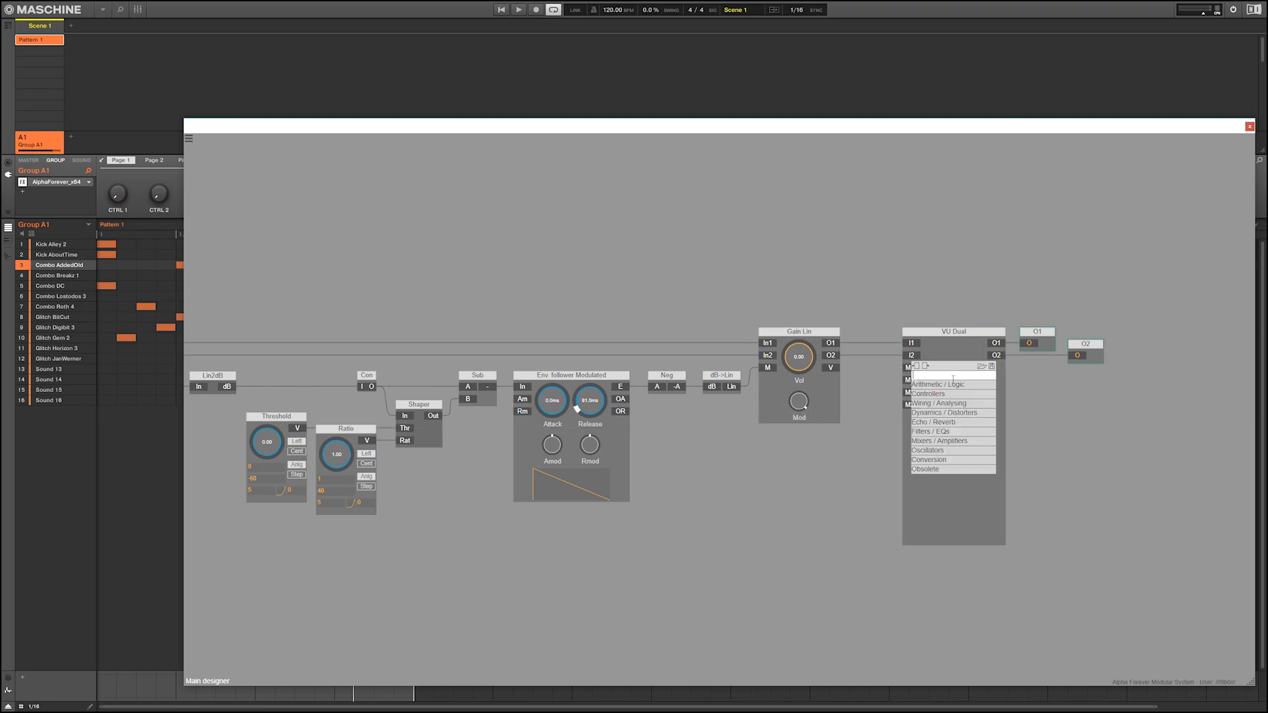
pyautogui.moveTo(952, 403)
pyautogui.click(1022, 486)
pyautogui.moveTo(836, 356); pyautogui.dragTo(856, 428)
pyautogui.moveTo(768, 460); pyautogui.dragTo(803, 469)
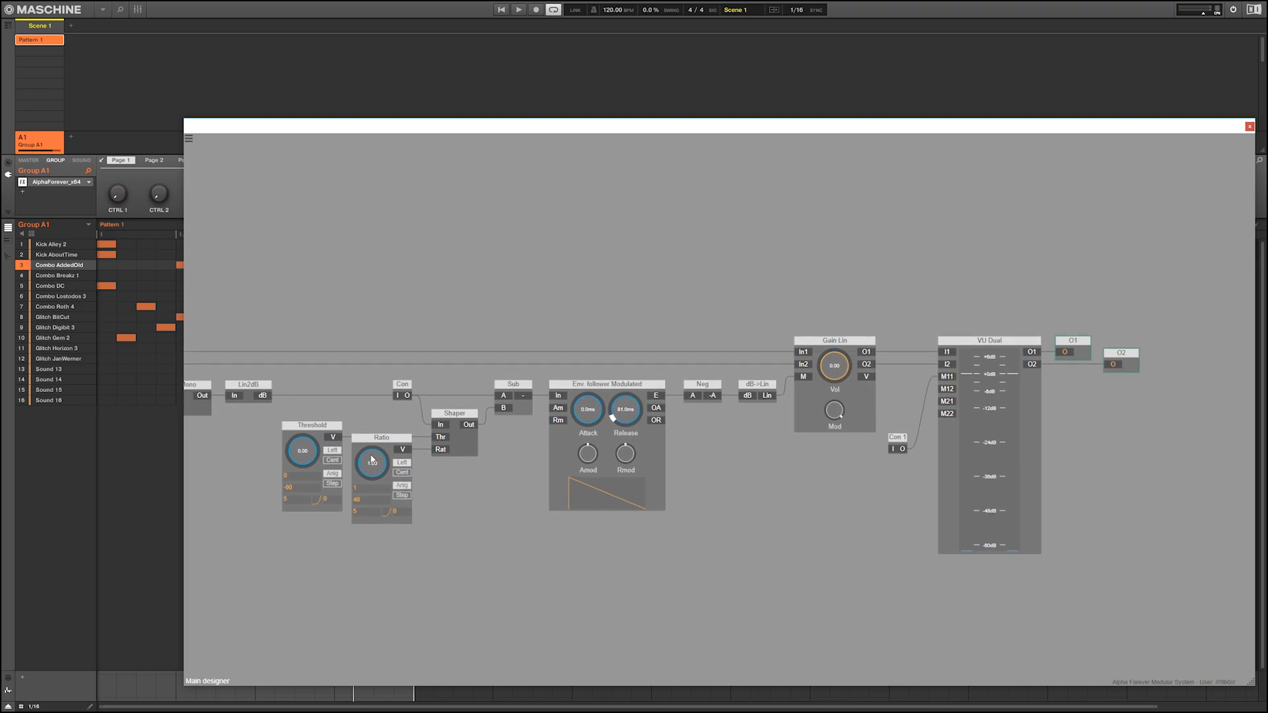
# Wire Threshold's V output into the new Con module, feed VU Dual's M21 from it too, and align the module with its cable
pyautogui.moveTo(334, 441); pyautogui.dragTo(893, 449)
pyautogui.moveTo(941, 409); pyautogui.dragTo(946, 402)
pyautogui.moveTo(902, 439); pyautogui.dragTo(917, 430)
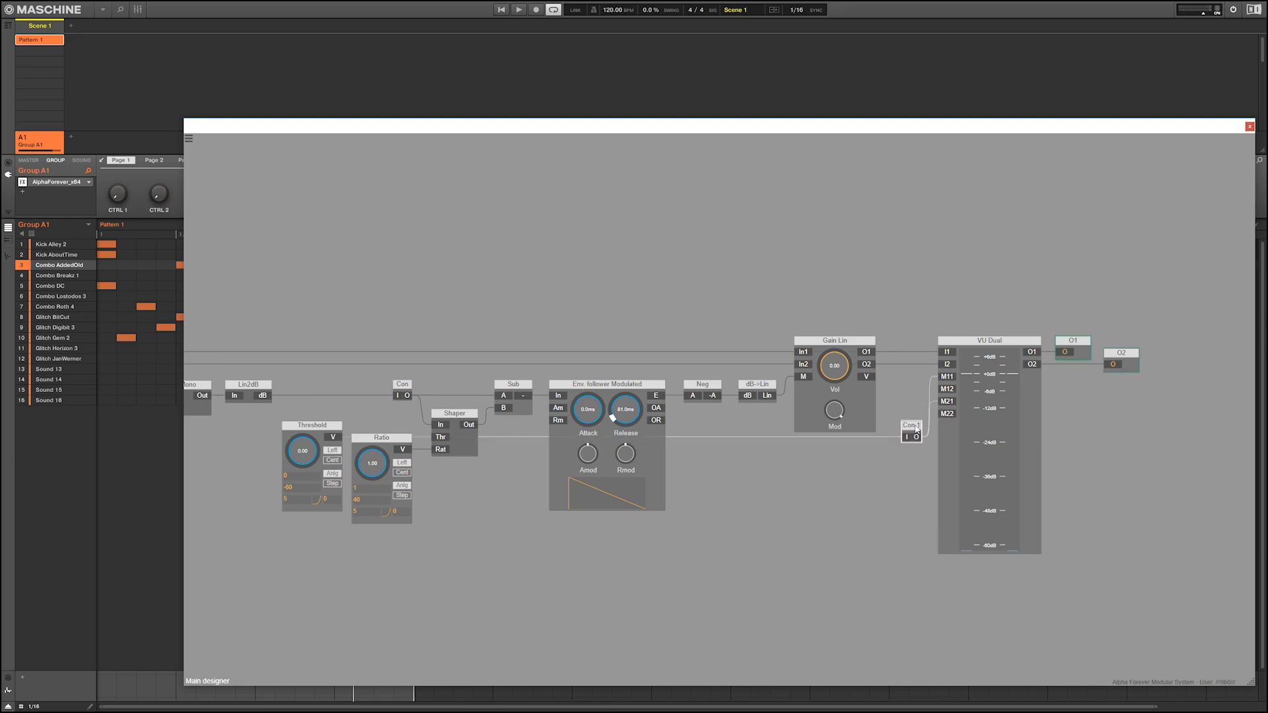
# Lower the Threshold knob to about -18.46
pyautogui.moveTo(312, 456); pyautogui.dragTo(339, 360)
pyautogui.moveTo(311, 457); pyautogui.dragTo(314, 437)
pyautogui.moveTo(480, 508); pyautogui.dragTo(455, 527)
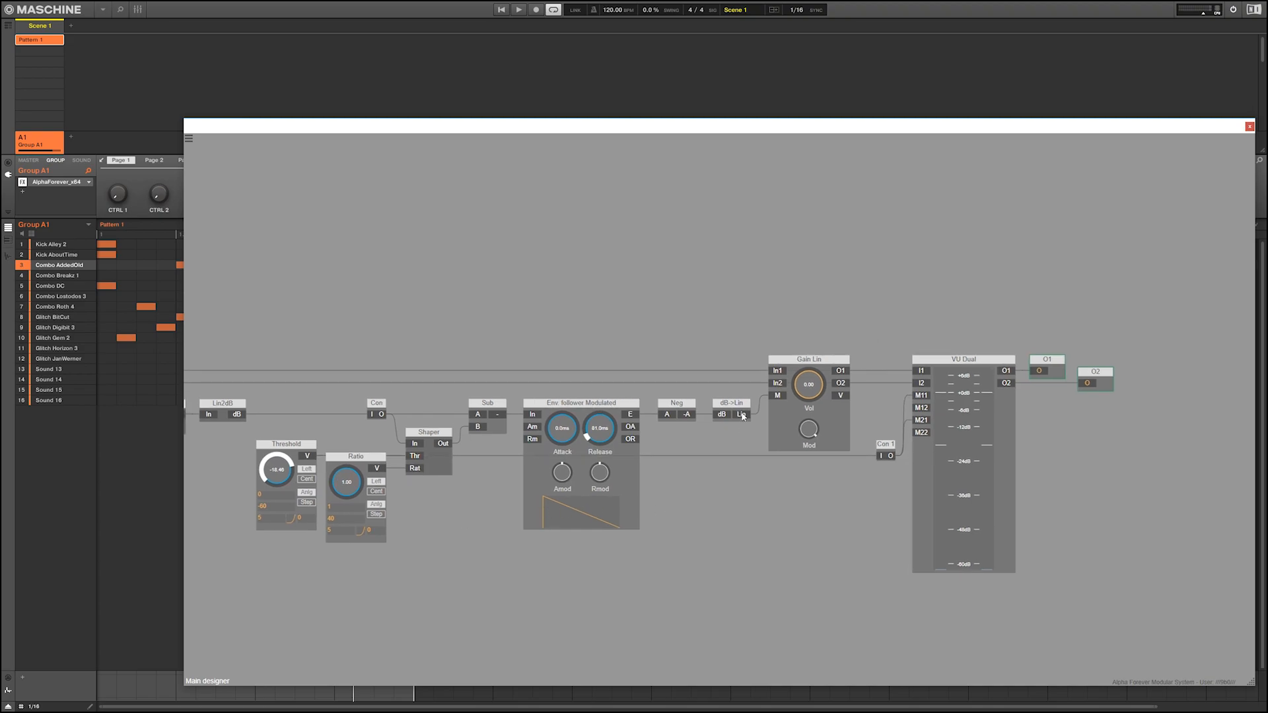
# Wire dB->Lin's Lin output to VU Dual's M12 and M22 inputs, and raise Neg and dB->Lin slightly
pyautogui.moveTo(742, 414); pyautogui.dragTo(925, 413)
pyautogui.moveTo(651, 379); pyautogui.dragTo(793, 376)
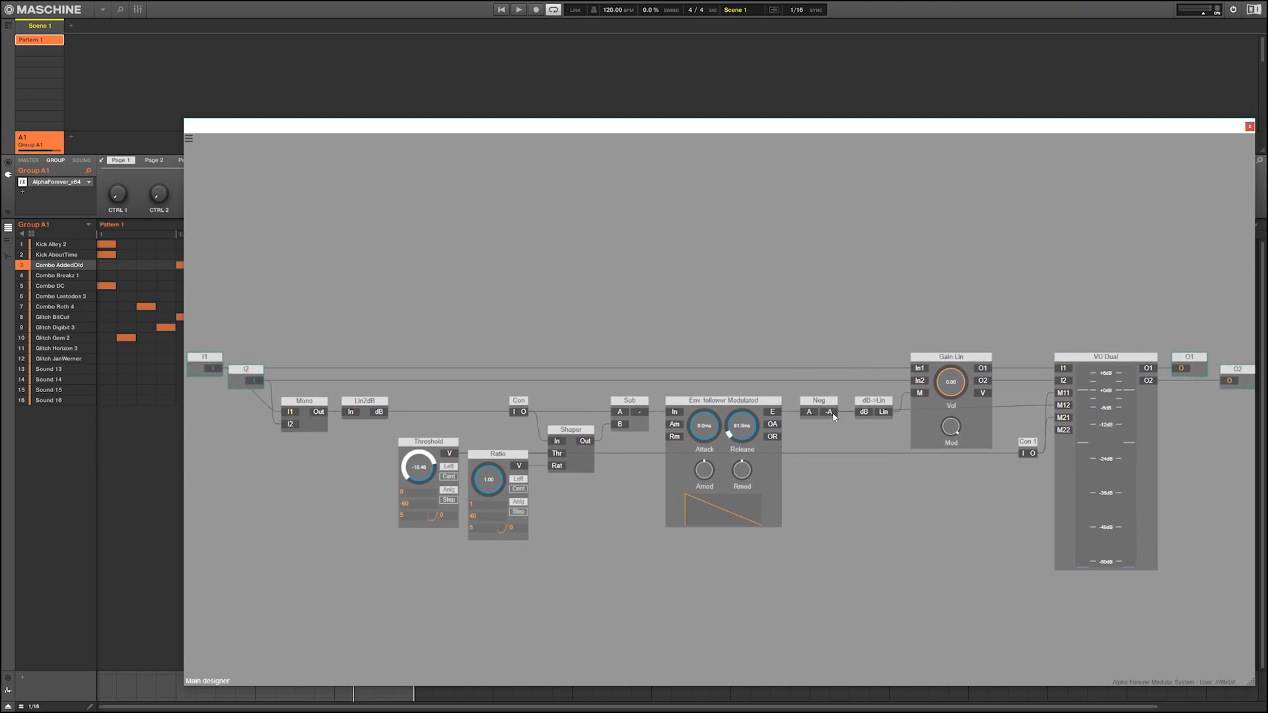
pyautogui.moveTo(1031, 400); pyautogui.dragTo(1070, 431)
pyautogui.moveTo(829, 417); pyautogui.dragTo(863, 413)
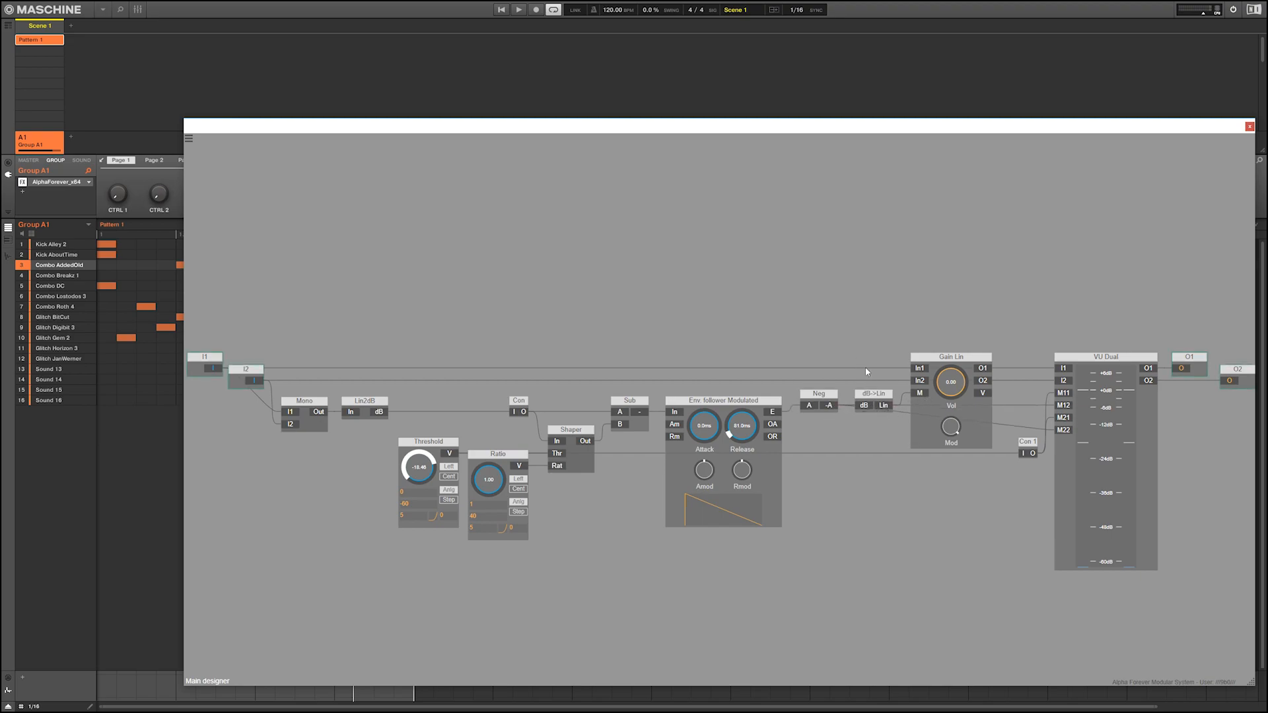
# Insert a second Con module between dB->Lin and VU Dual's M12 input, and feed M22 from it as well
pyautogui.rightClick(1061, 401)
pyautogui.moveTo(1100, 434)
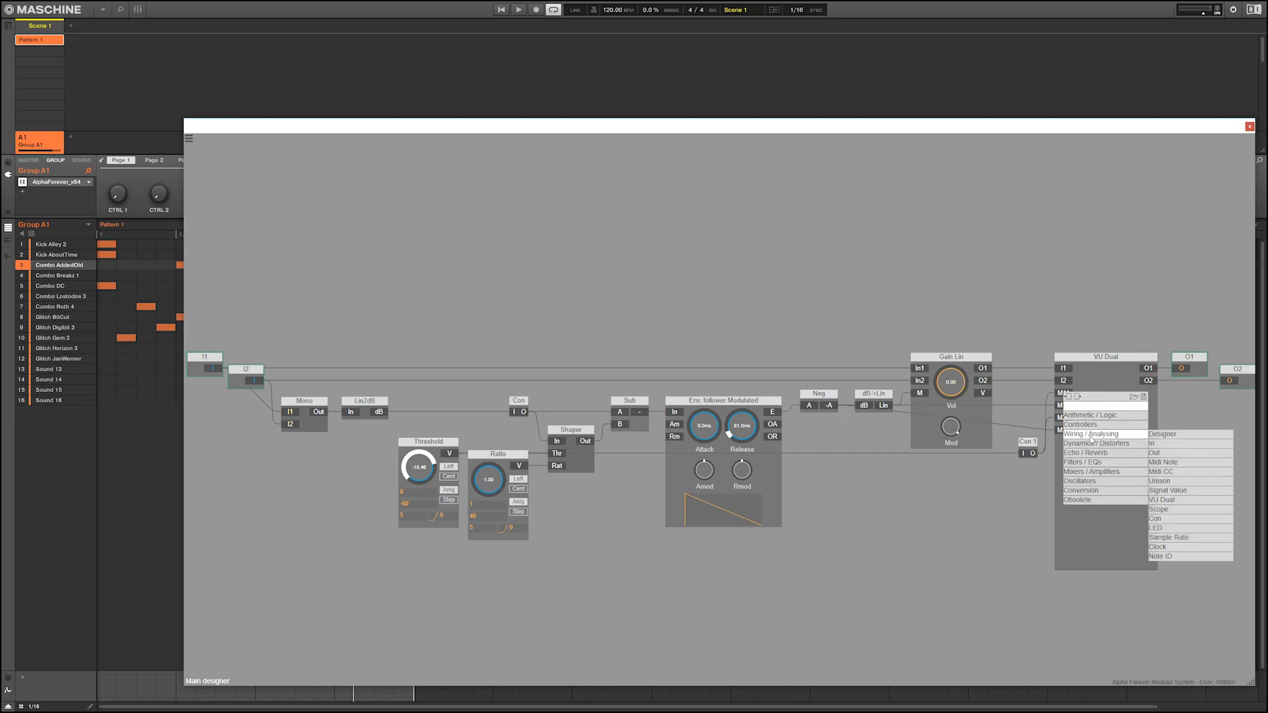
pyautogui.click(1175, 519)
pyautogui.moveTo(1002, 404); pyautogui.dragTo(1065, 430)
pyautogui.click(1049, 481)
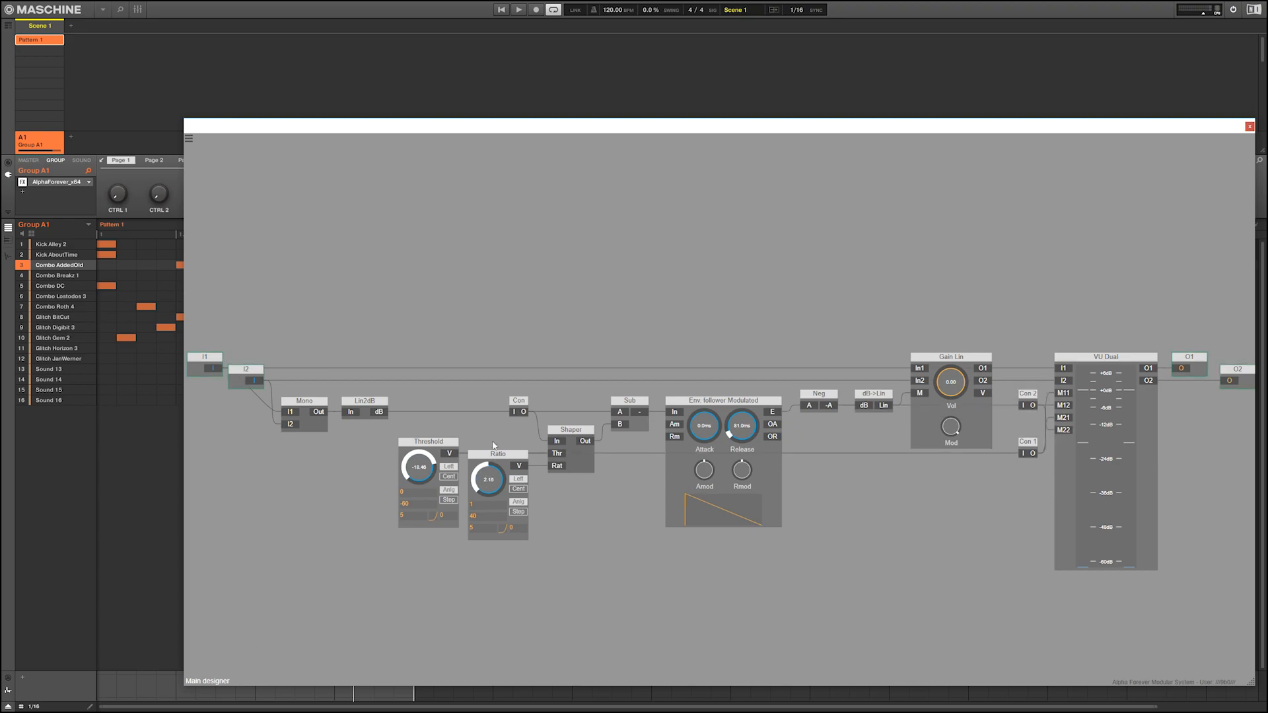
# Raise the modules from Mono to the envelope follower slightly so they line up with Neg and dB->Lin
pyautogui.scroll(-1, 519, 344)
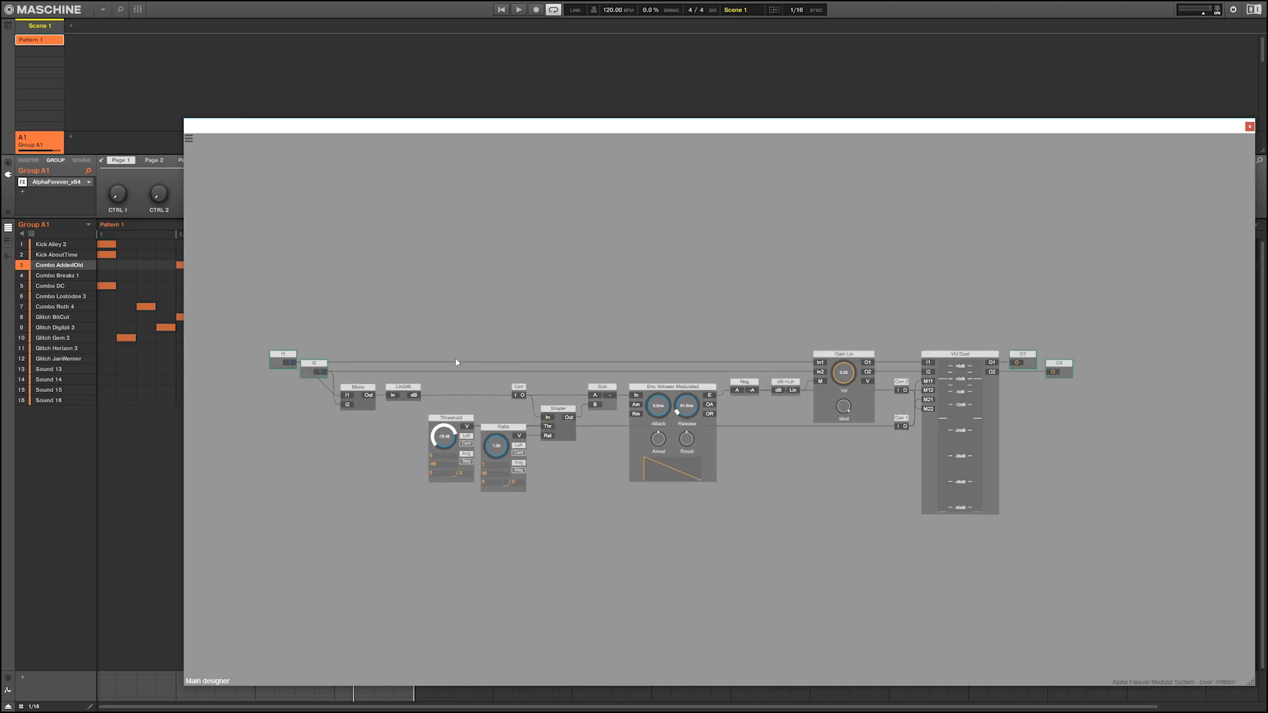
pyautogui.moveTo(341, 378); pyautogui.dragTo(738, 539)
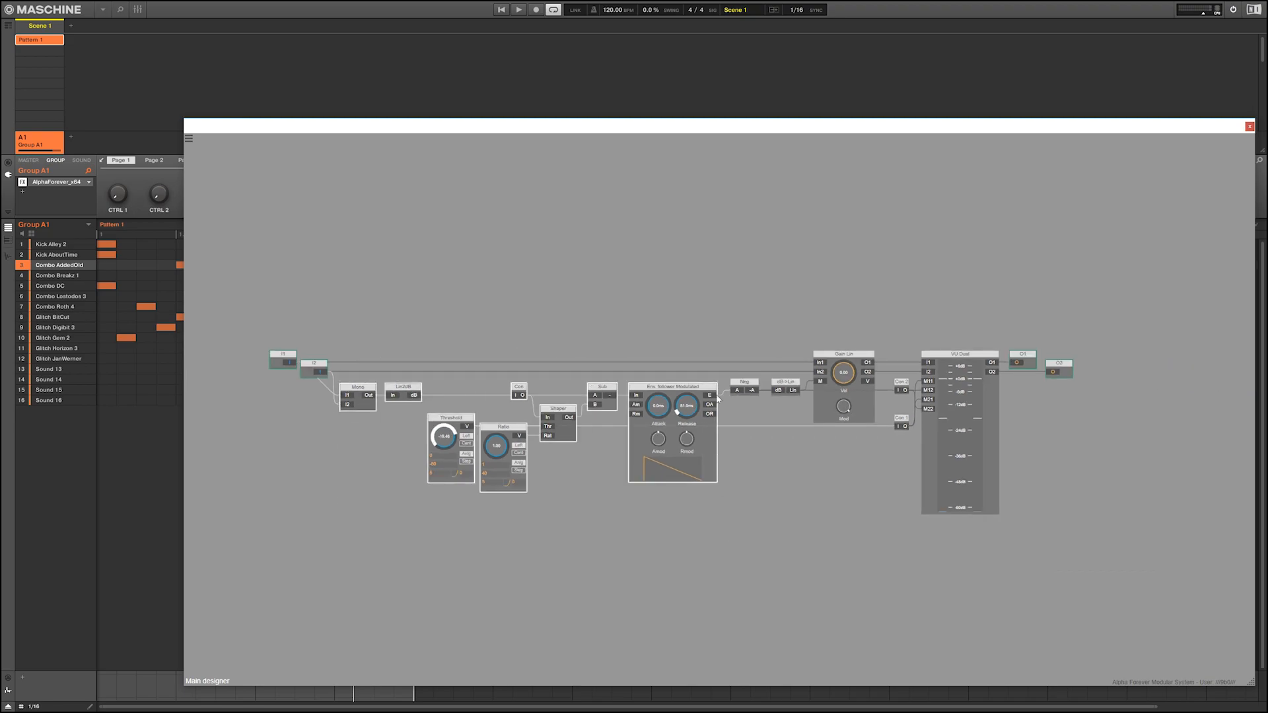
pyautogui.moveTo(710, 398); pyautogui.dragTo(710, 393)
pyautogui.click(815, 456)
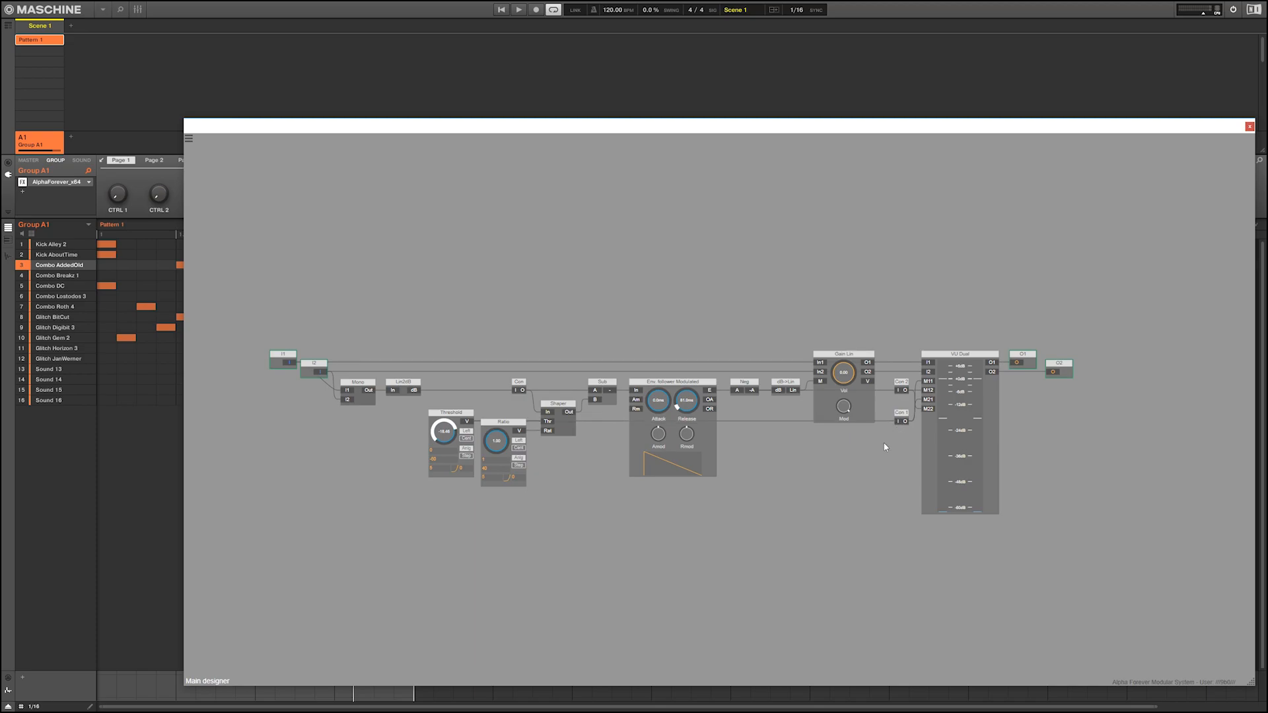
# Move Con 1, Con 2, VU Dual, O1 and O2 slightly closer to Gain Lin
pyautogui.scroll(1, 868, 462)
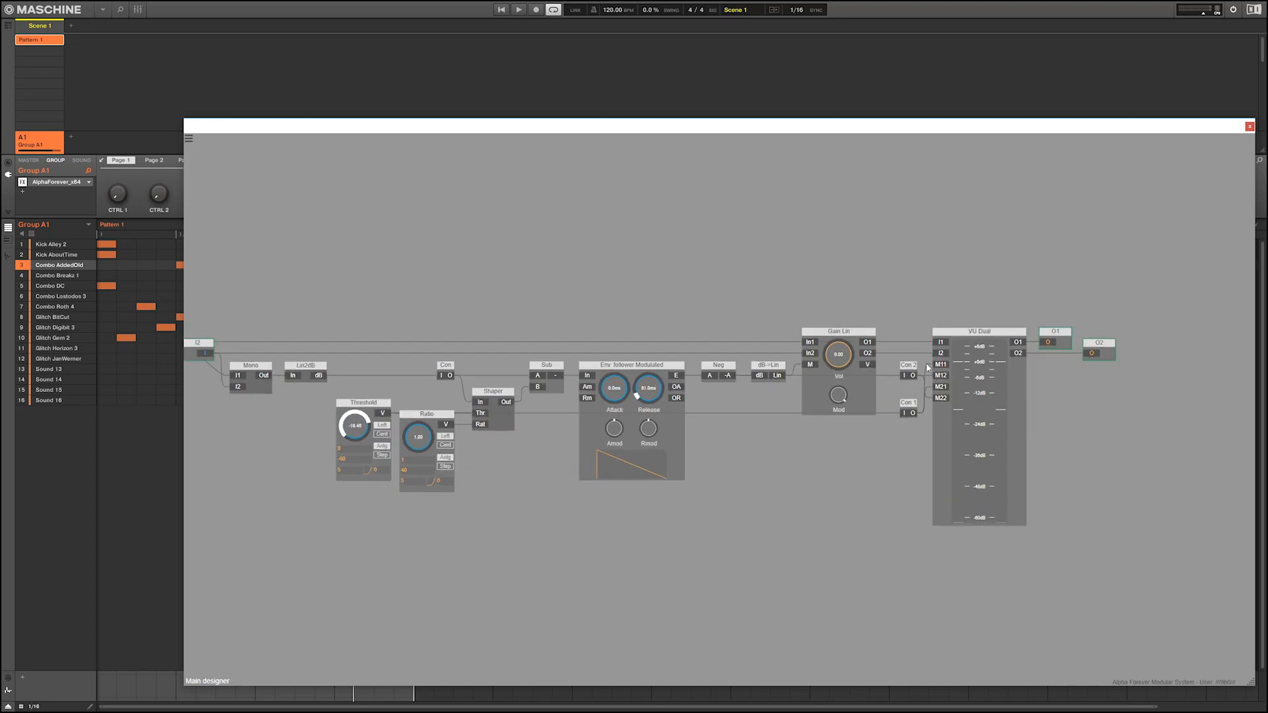
pyautogui.moveTo(888, 310); pyautogui.dragTo(1197, 579)
pyautogui.moveTo(1001, 334); pyautogui.dragTo(991, 335)
pyautogui.click(925, 280)
pyautogui.scroll(-2, 700, 256)
pyautogui.moveTo(690, 257); pyautogui.dragTo(794, 284)
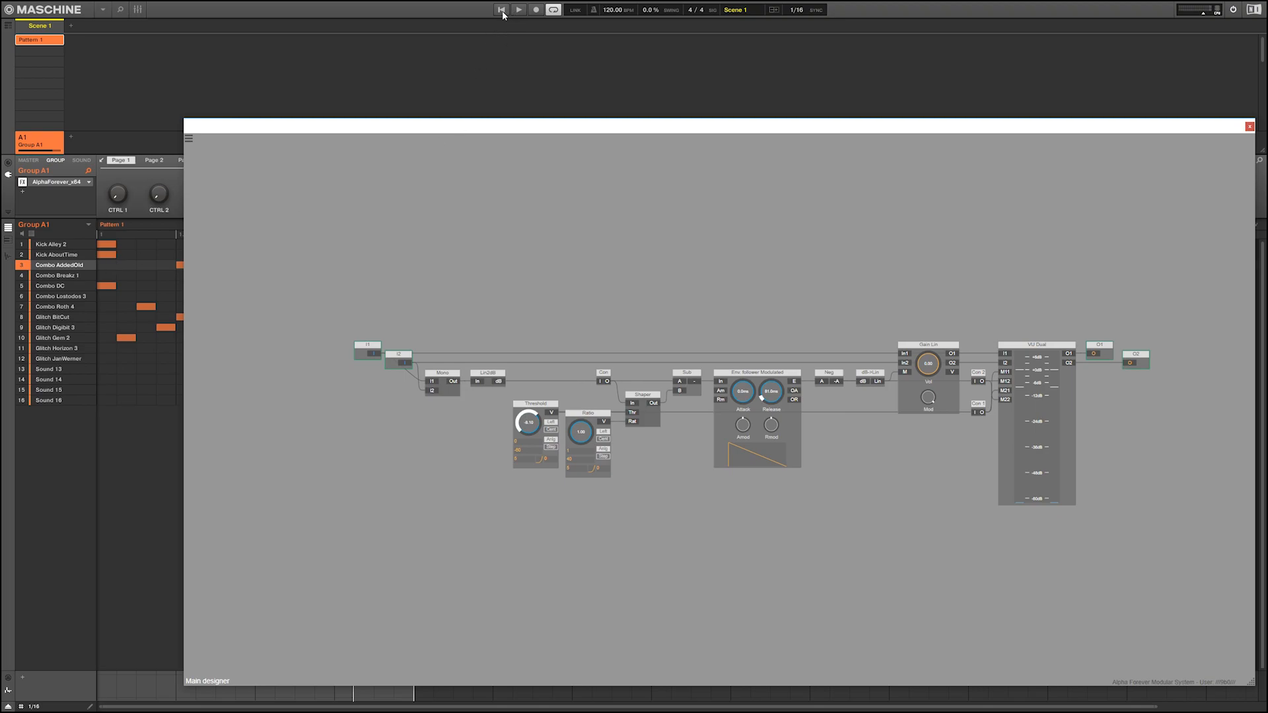
# Move the designer window up toward the transport and start playing the pattern through the compressor
pyautogui.moveTo(532, 126); pyautogui.dragTo(506, 87)
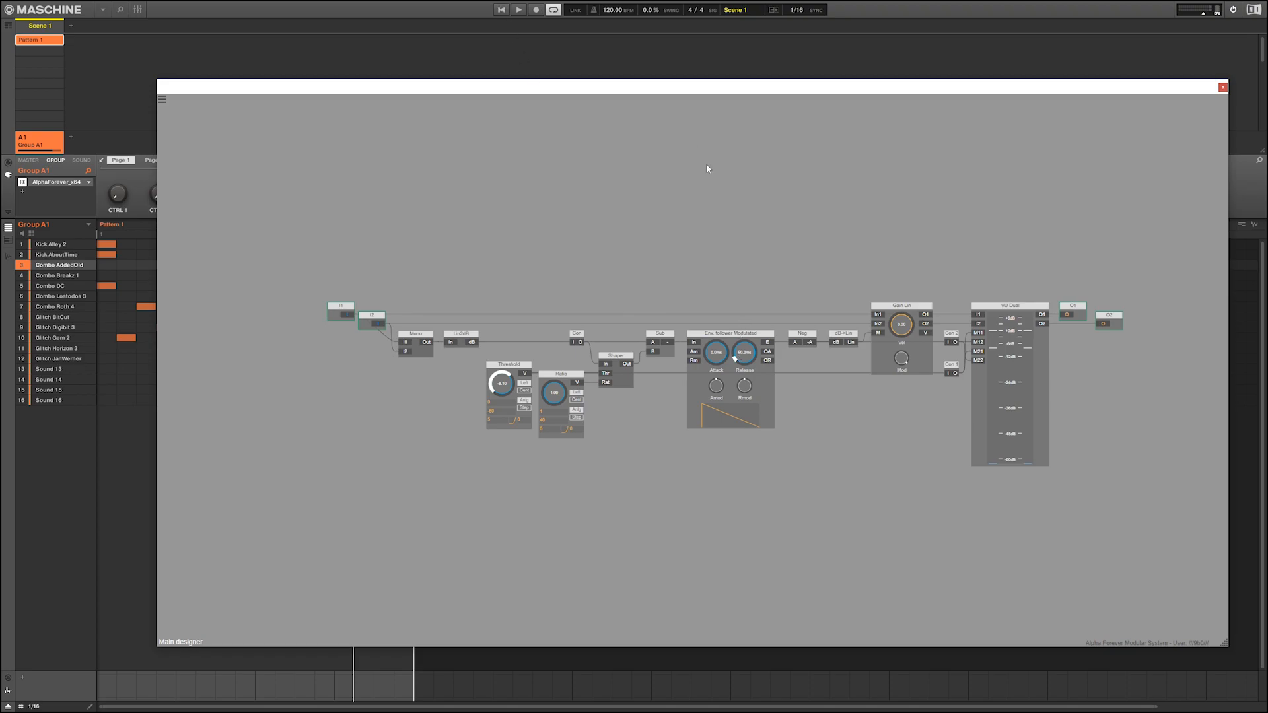
pyautogui.click(519, 9)
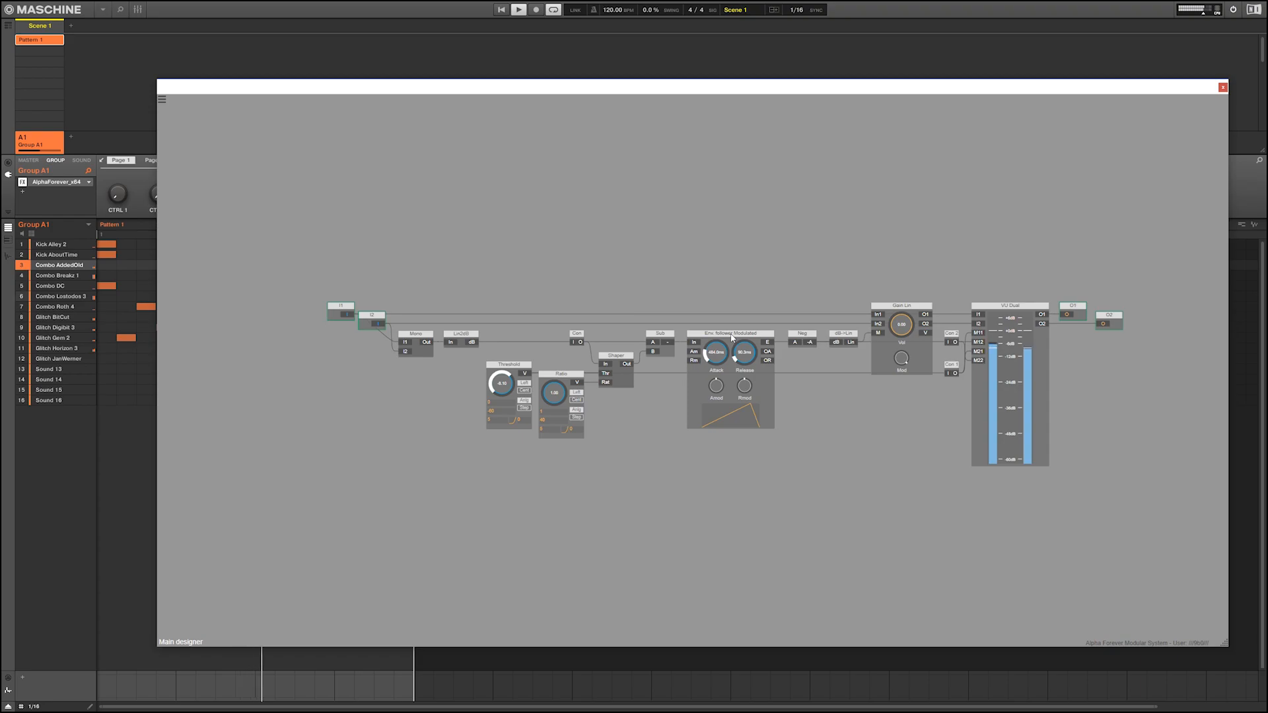
pyautogui.click(812, 336)
pyautogui.click(897, 304)
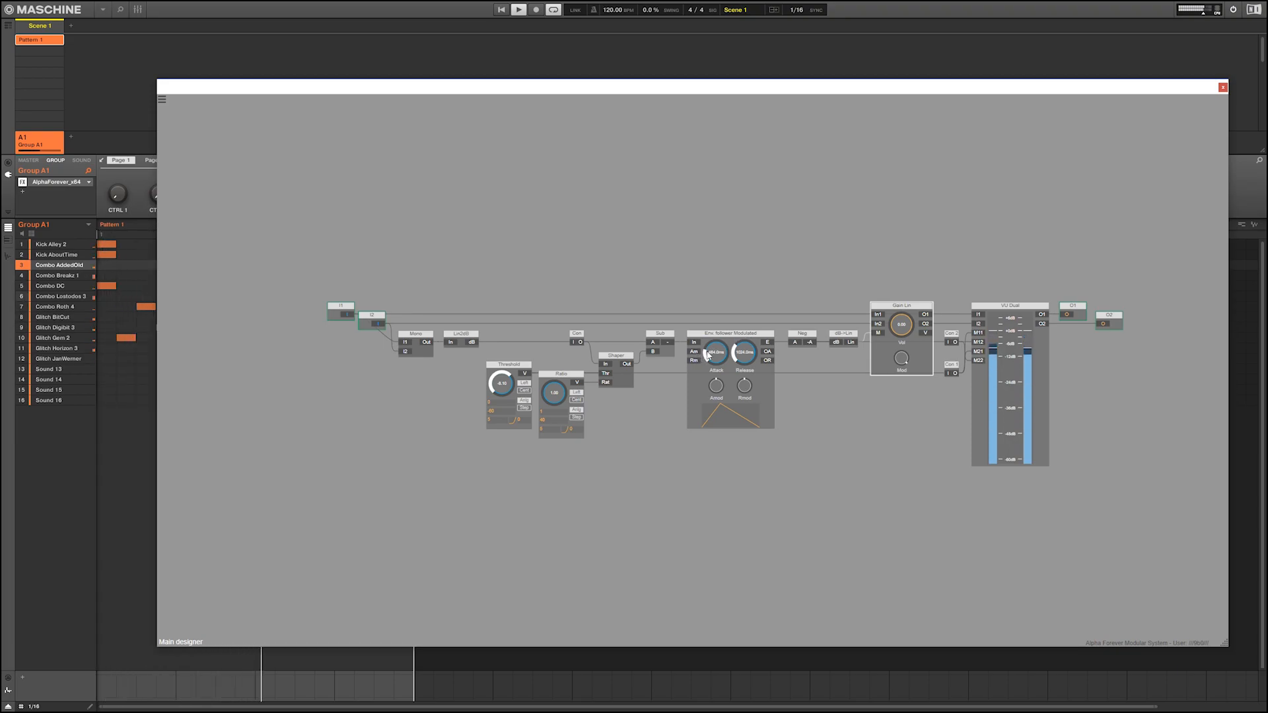
# Raise the Ratio and lower the Threshold while the pattern plays, and stop playback
pyautogui.moveTo(562, 397); pyautogui.dragTo(574, 313)
pyautogui.moveTo(509, 395); pyautogui.dragTo(560, 397)
pyautogui.click(519, 10)
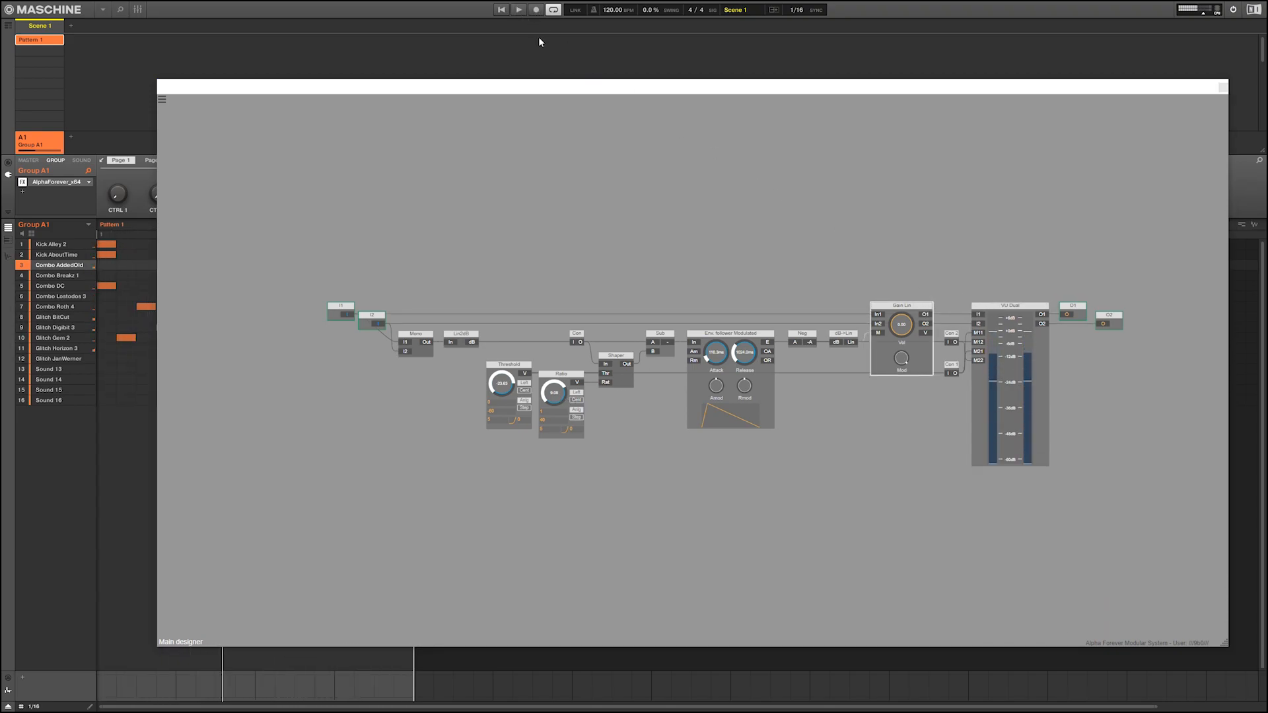
# Disconnect Gain Lin's audio cables and reconnect them, with I1 feeding In1 and I2 feeding In2
pyautogui.click(938, 294)
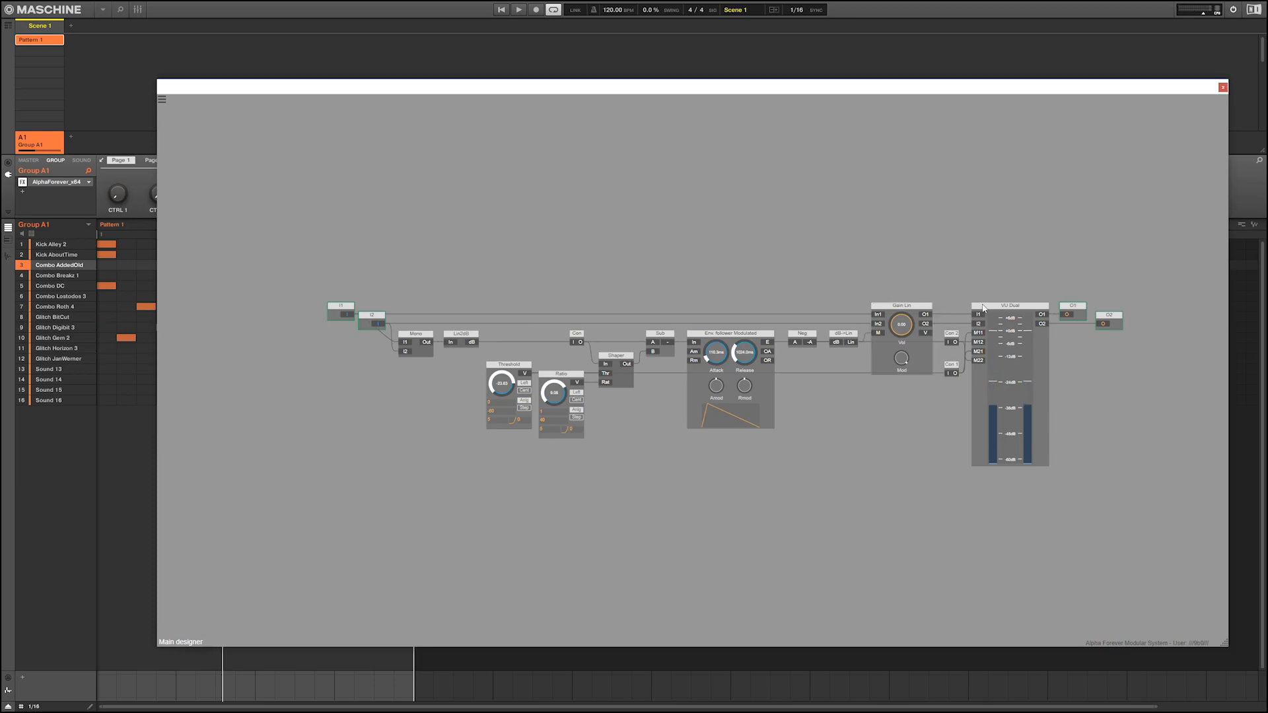
pyautogui.click(924, 307)
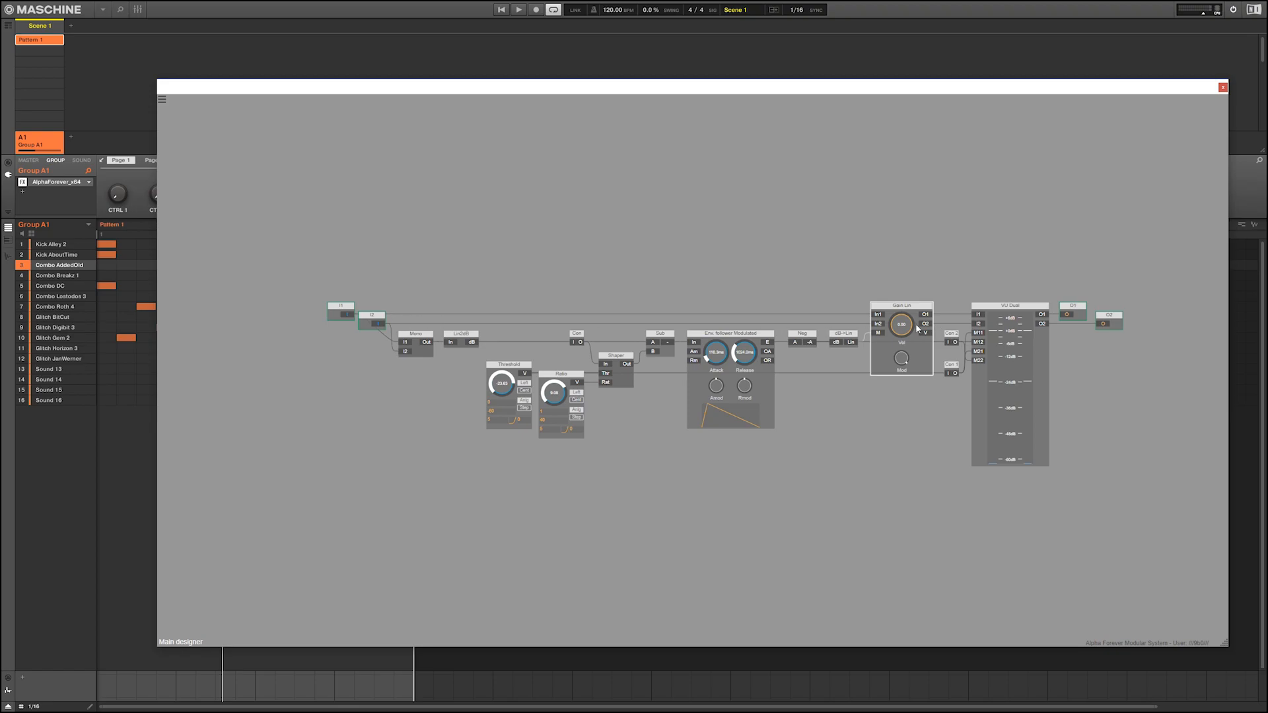
pyautogui.moveTo(970, 317); pyautogui.dragTo(977, 324)
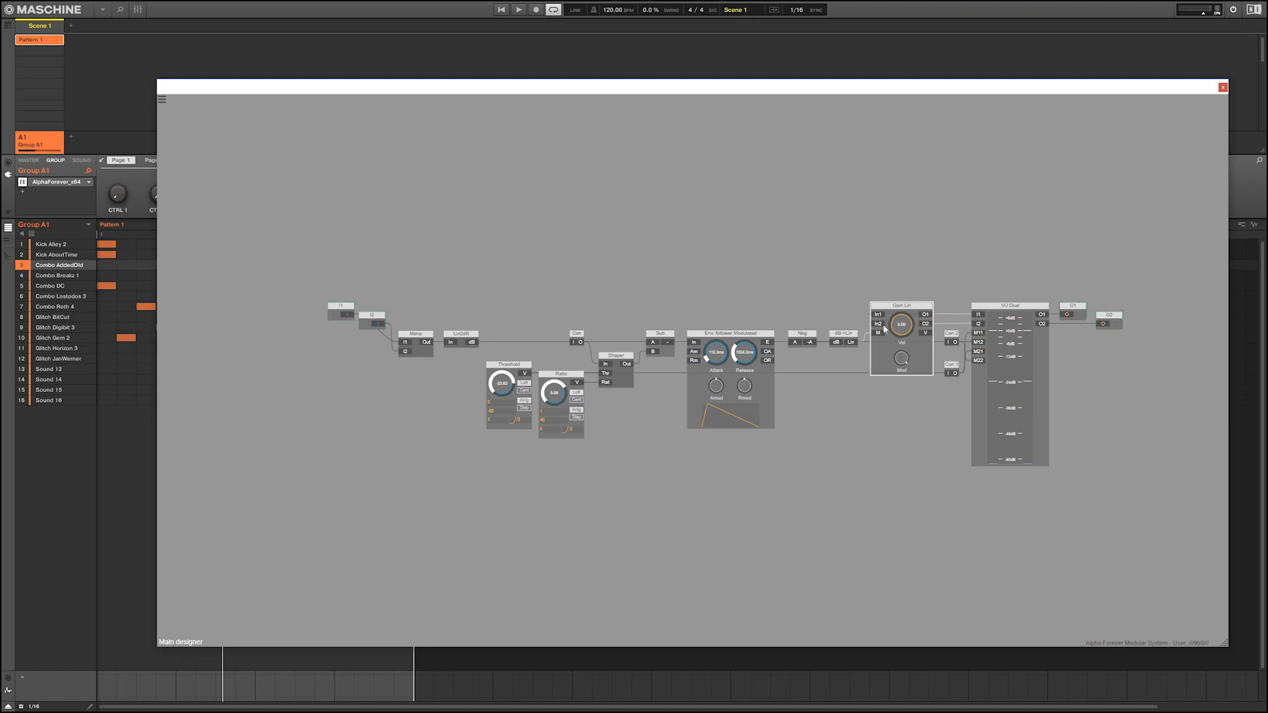
pyautogui.moveTo(879, 316); pyautogui.dragTo(349, 317)
pyautogui.moveTo(434, 324); pyautogui.dragTo(876, 325)
pyautogui.click(671, 273)
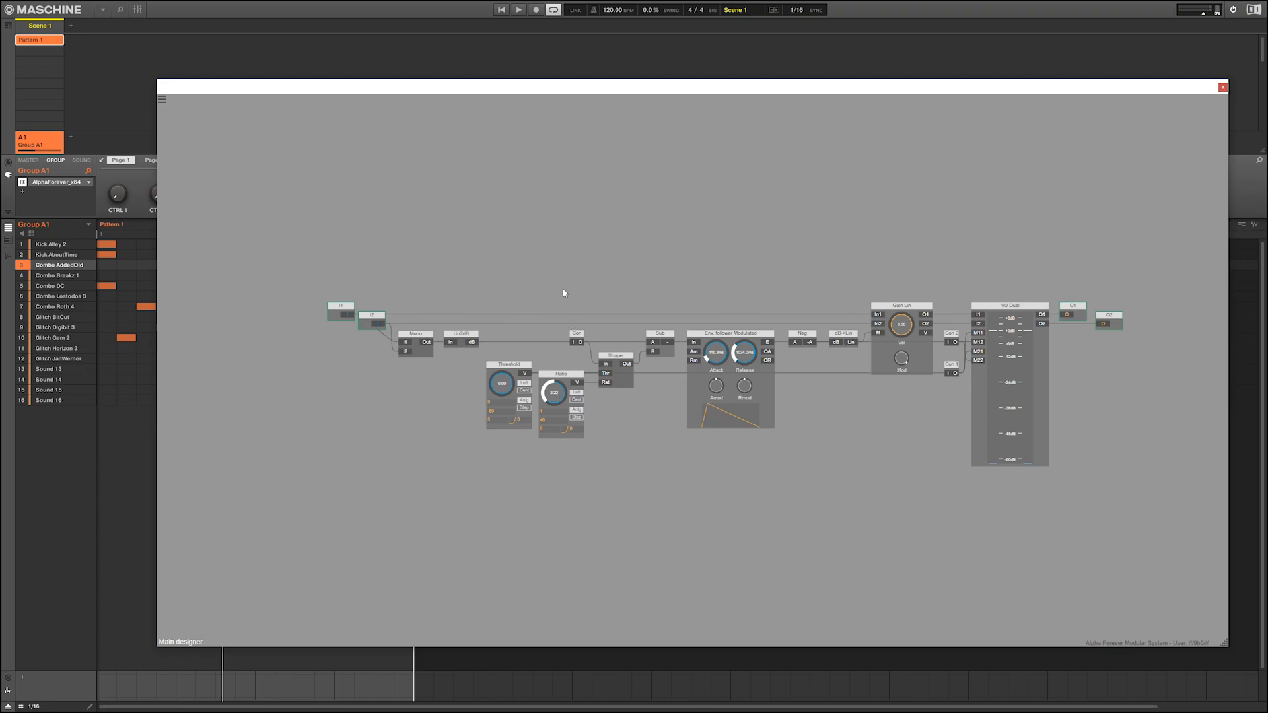
# Adjust the follower's attack, restart playback, and set a lower Threshold with a higher Ratio
pyautogui.moveTo(711, 358)
pyautogui.mouseDown()
pyautogui.moveTo(731, 361)
pyautogui.moveTo(719, 338)
pyautogui.mouseUp()
pyautogui.click(524, 11)
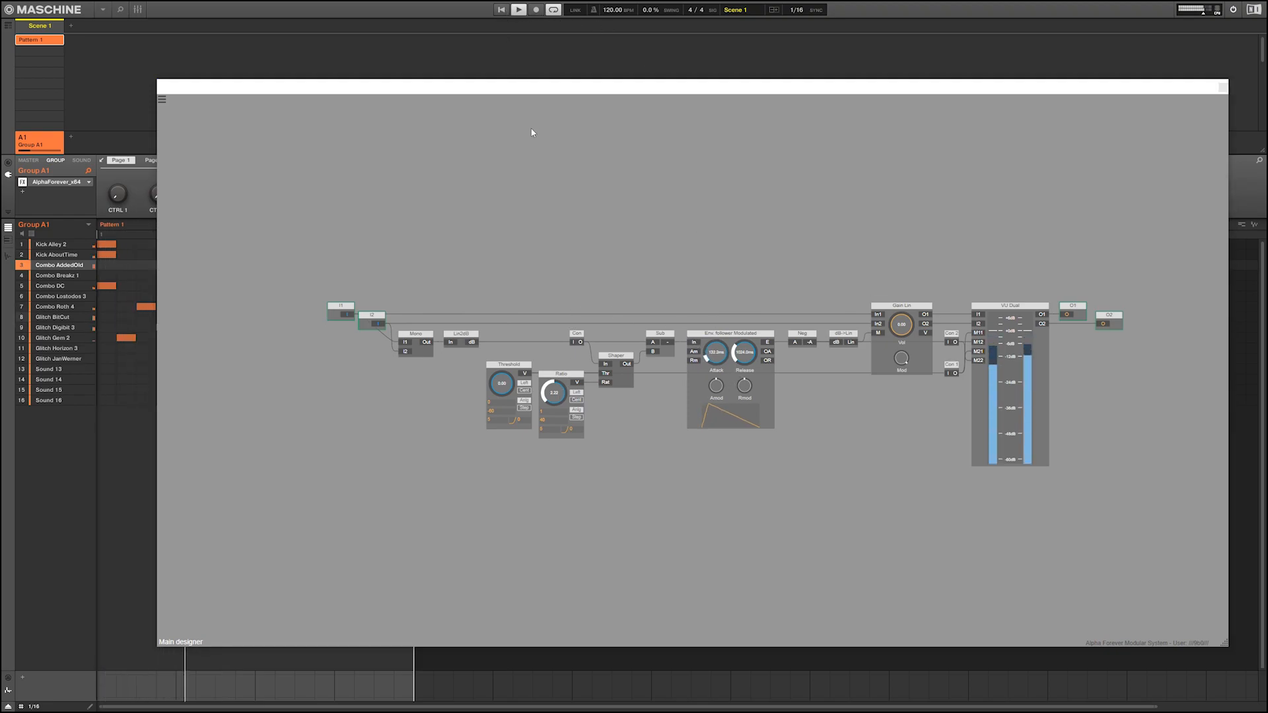
pyautogui.moveTo(502, 389); pyautogui.dragTo(567, 383)
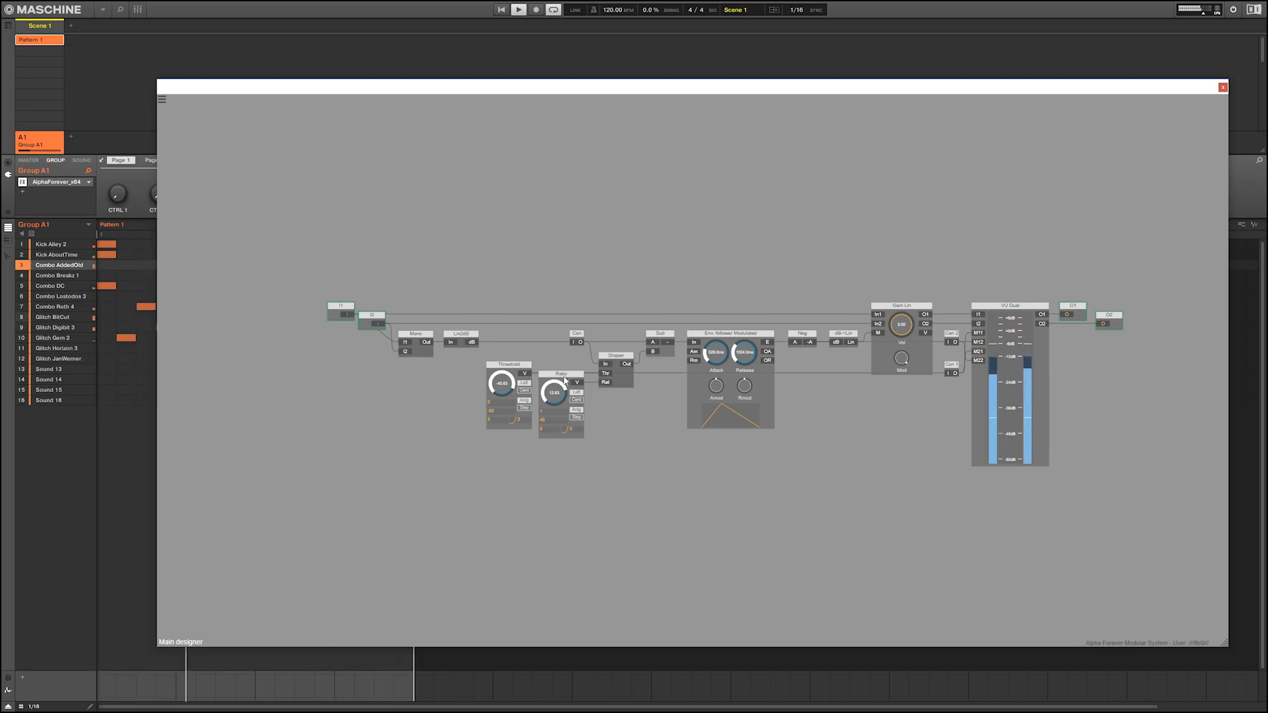
# Shorten the envelope follower's attack and release times and readjust Ratio and Threshold during playback
pyautogui.moveTo(714, 354); pyautogui.dragTo(752, 374)
pyautogui.moveTo(552, 410); pyautogui.dragTo(507, 388)
pyautogui.moveTo(505, 383); pyautogui.dragTo(499, 388)
pyautogui.moveTo(711, 360)
pyautogui.mouseDown()
pyautogui.moveTo(721, 344)
pyautogui.moveTo(723, 364)
pyautogui.mouseUp()
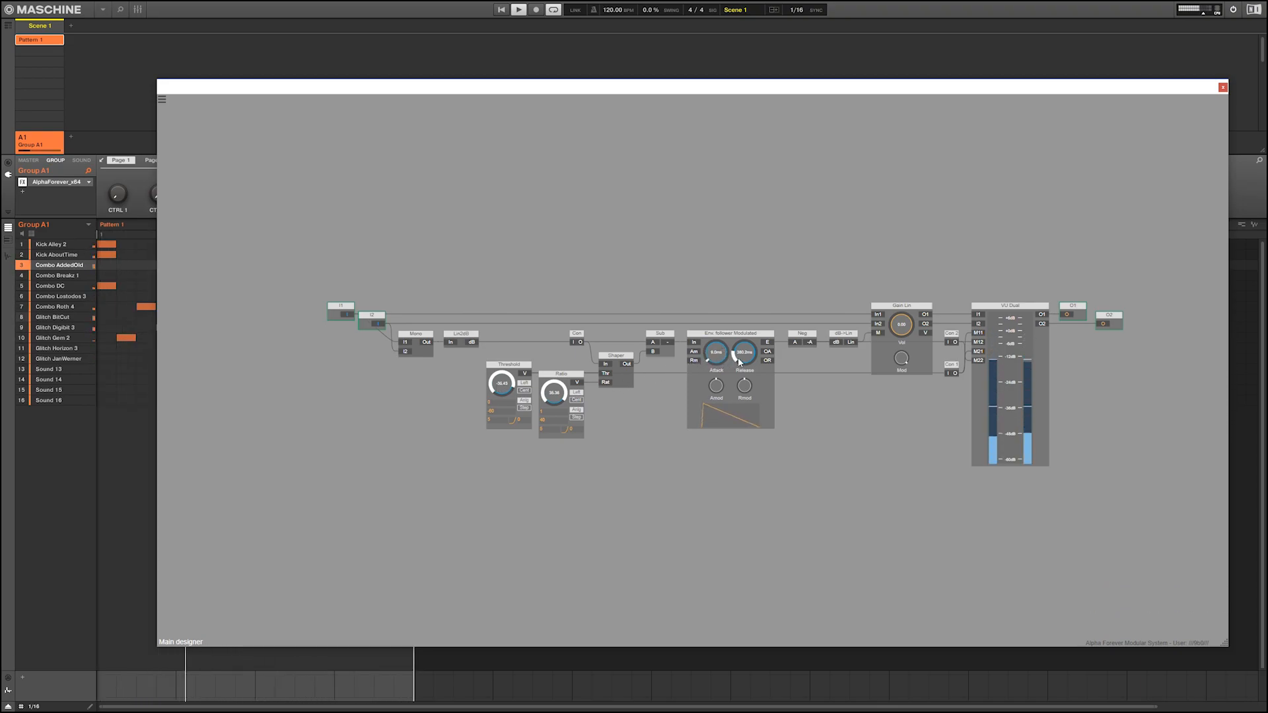
# Raise the Ratio to 40.00 and stop playback
pyautogui.moveTo(565, 384); pyautogui.dragTo(585, 351)
pyautogui.moveTo(849, 421); pyautogui.dragTo(704, 411)
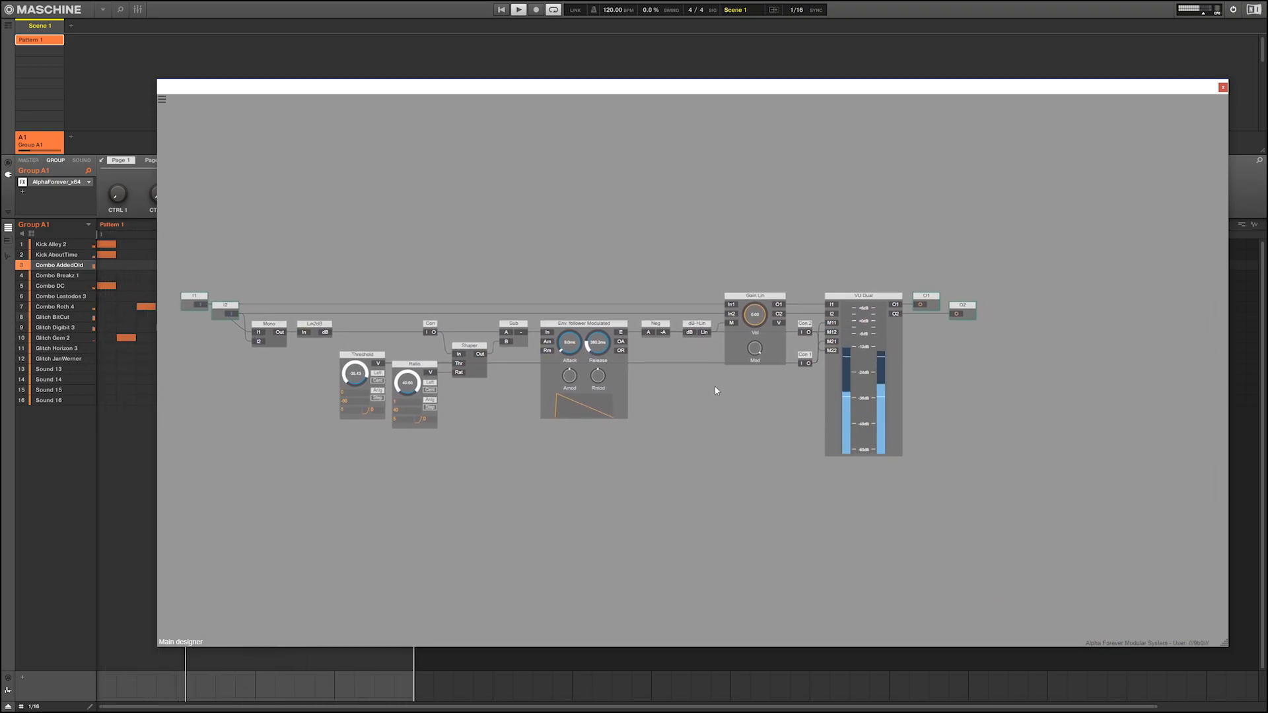
pyautogui.moveTo(680, 275); pyautogui.dragTo(1017, 501)
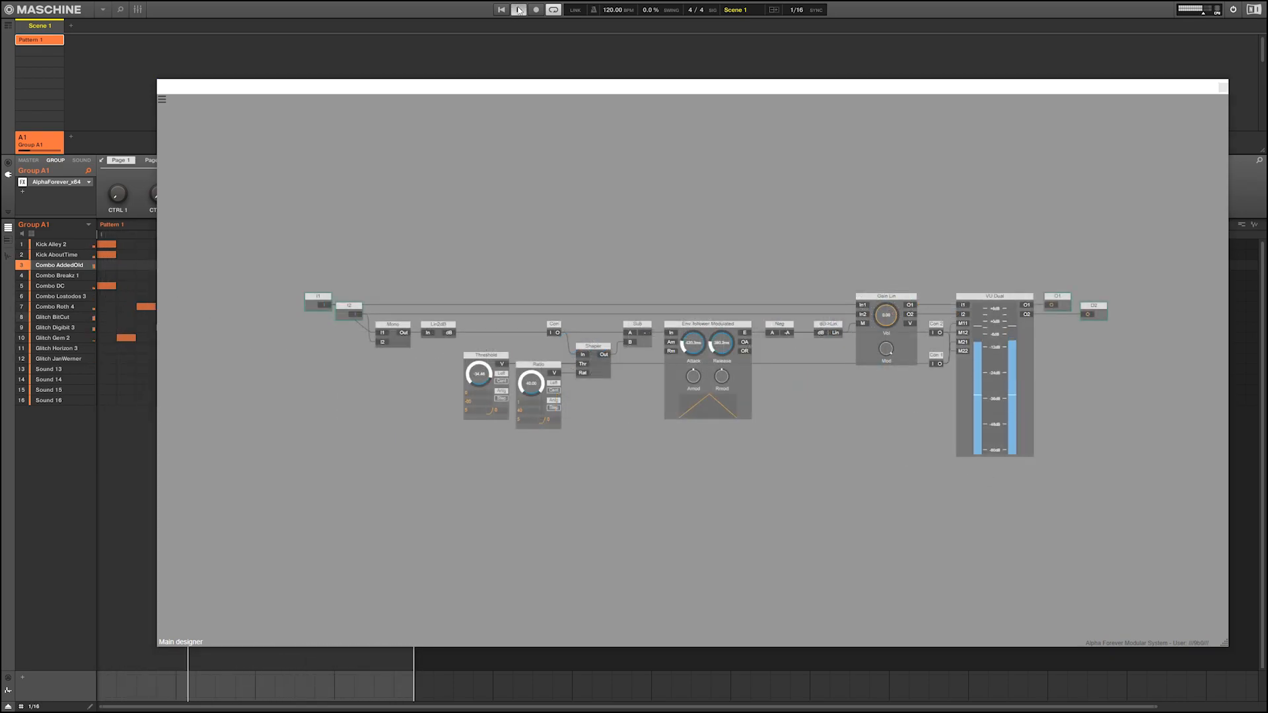
pyautogui.click(519, 10)
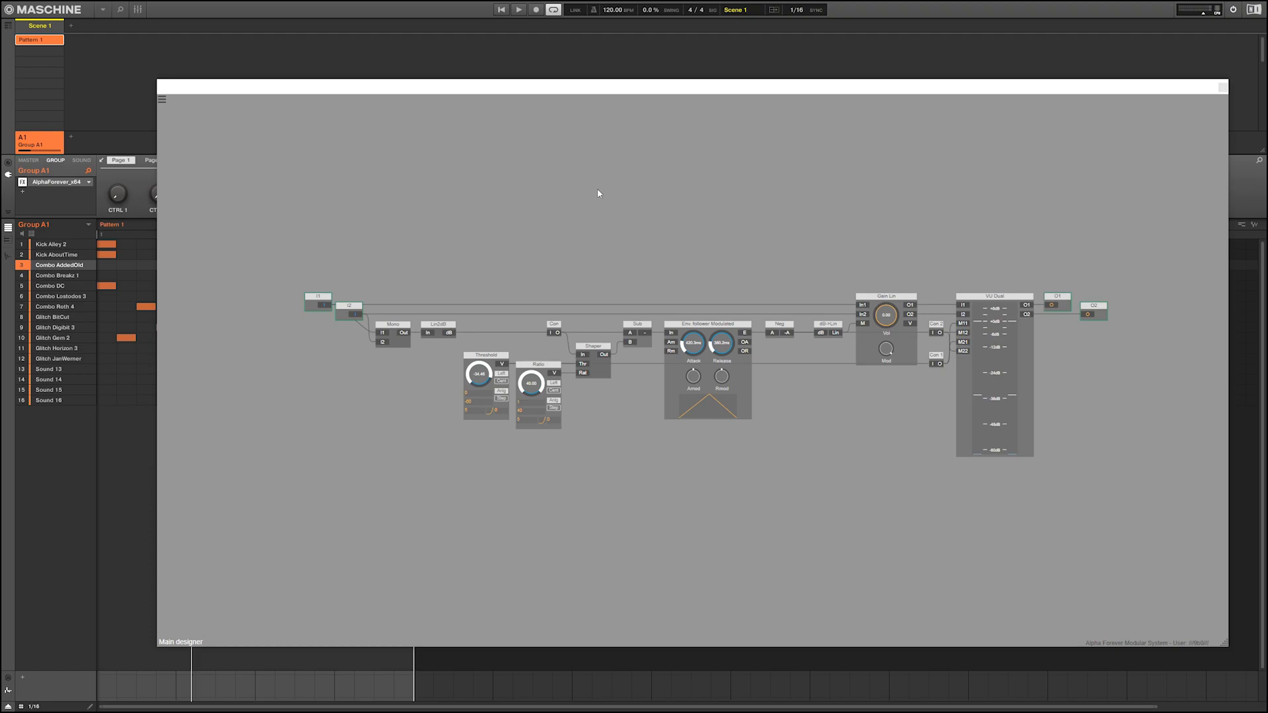
# Move I1, I2, Mono and Lin2dB right next to the Con module ahead of Shaper
pyautogui.scroll(1, 603, 203)
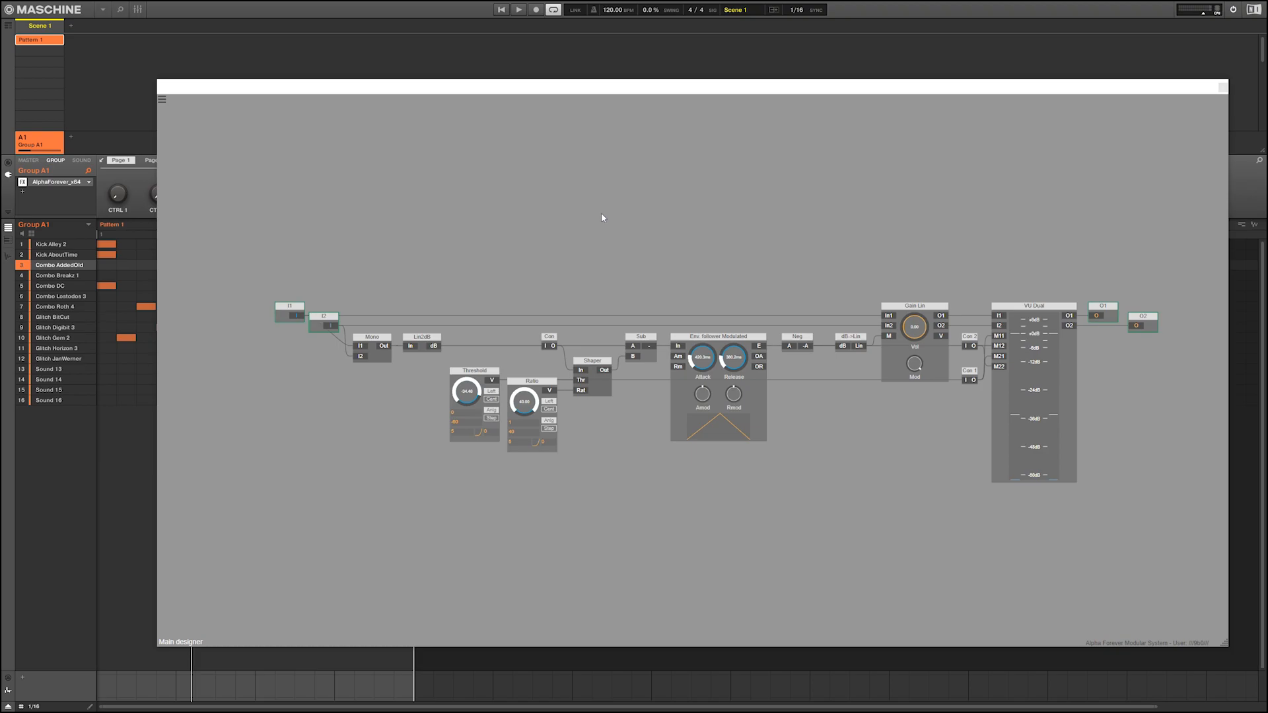
pyautogui.moveTo(269, 294); pyautogui.dragTo(280, 233)
pyautogui.moveTo(350, 280); pyautogui.dragTo(550, 295)
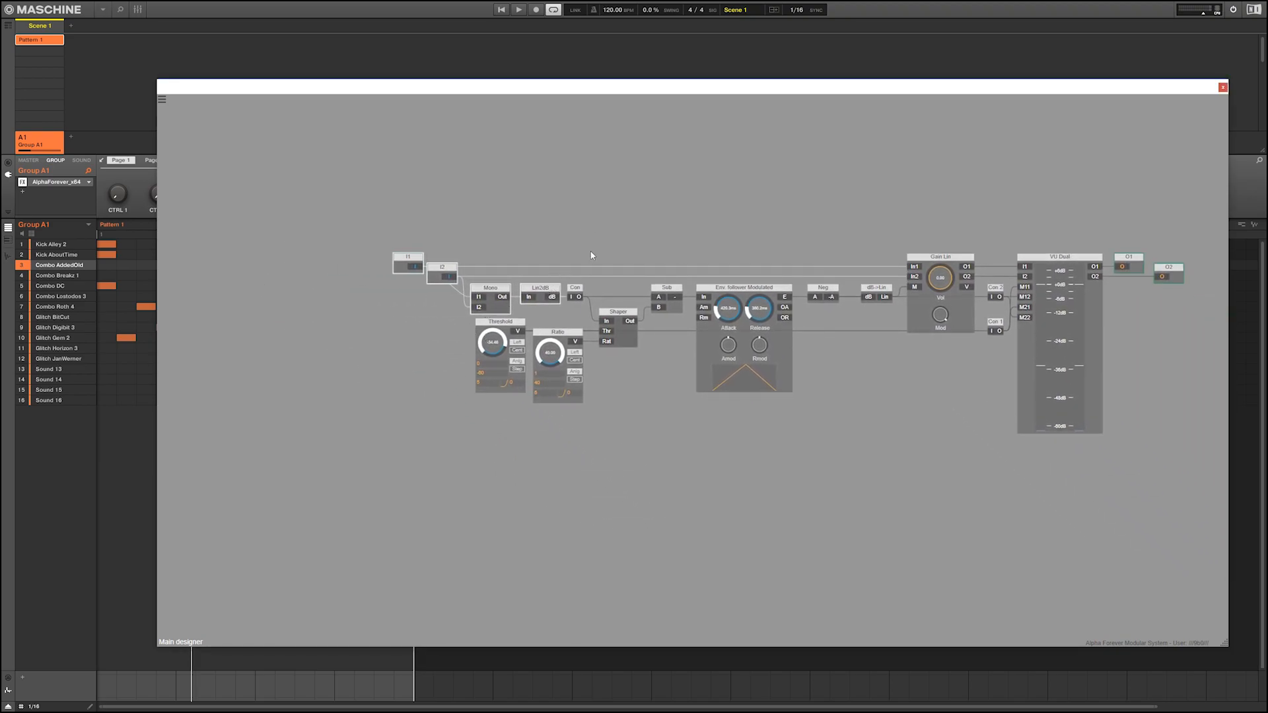
# Move Gain Lin, Con 1, Con 2, VU Dual, O1 and O2 slightly closer to dB->Lin
pyautogui.moveTo(592, 258); pyautogui.dragTo(430, 248)
pyautogui.moveTo(544, 232); pyautogui.dragTo(575, 241)
pyautogui.scroll(2, 624, 243)
pyautogui.moveTo(764, 245); pyautogui.dragTo(1228, 585)
pyautogui.moveTo(897, 287); pyautogui.dragTo(883, 288)
pyautogui.click(847, 245)
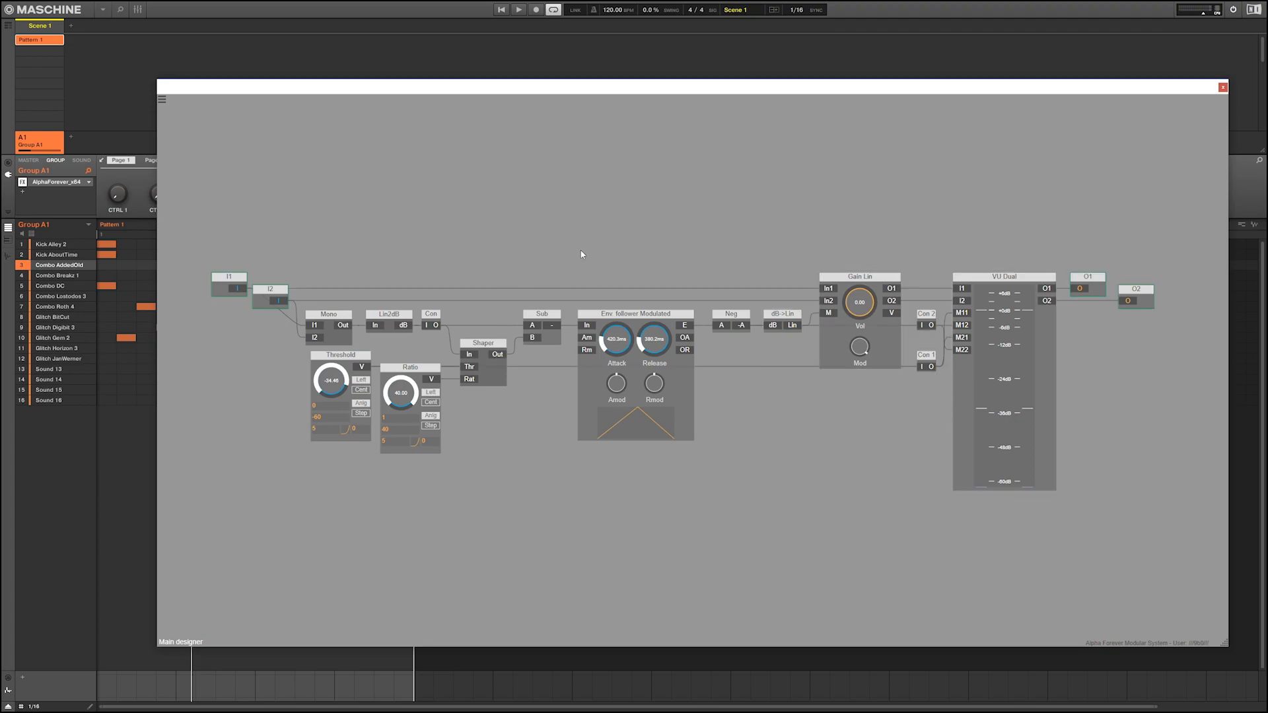
# Set the Threshold knob to -11.21
pyautogui.moveTo(581, 254); pyautogui.dragTo(595, 252)
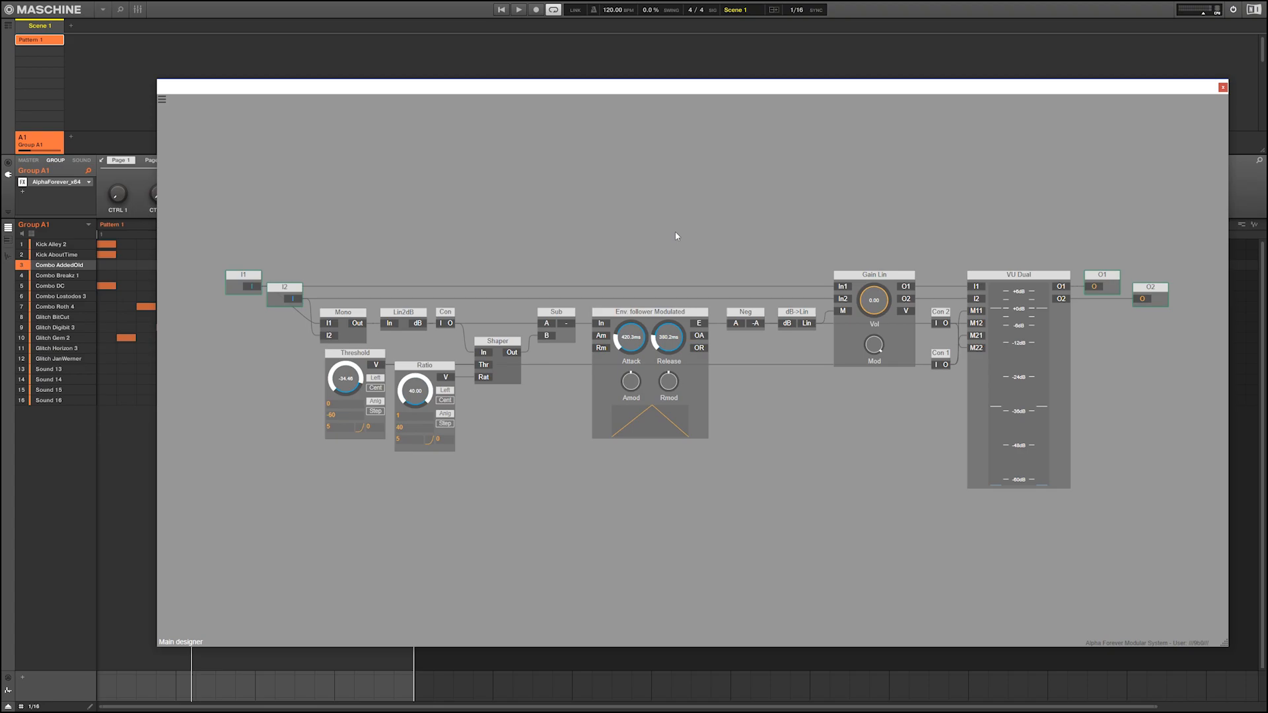
pyautogui.moveTo(347, 368); pyautogui.dragTo(354, 386)
pyautogui.moveTo(359, 373); pyautogui.dragTo(354, 367)
# Select O1 and O2 and nudge them slightly toward VU Dual
pyautogui.moveTo(968, 220); pyautogui.dragTo(739, 194)
pyautogui.moveTo(852, 234); pyautogui.dragTo(977, 313)
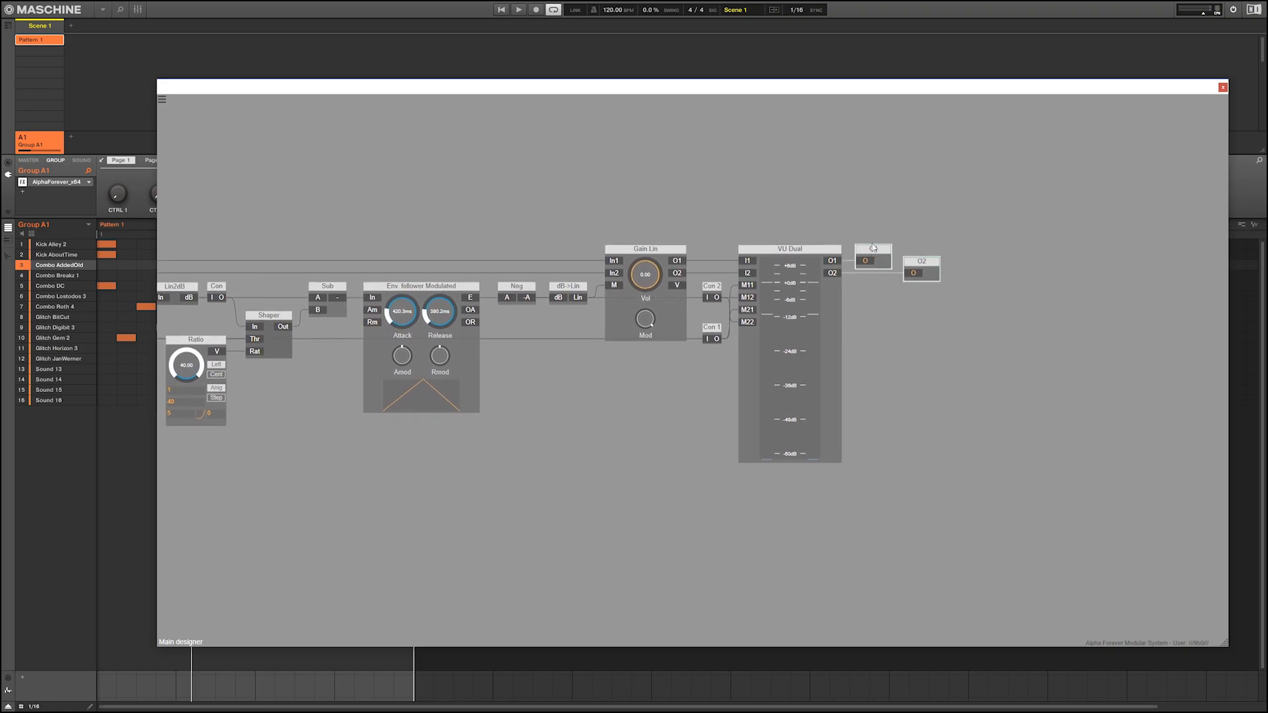
pyautogui.moveTo(665, 207); pyautogui.dragTo(876, 236)
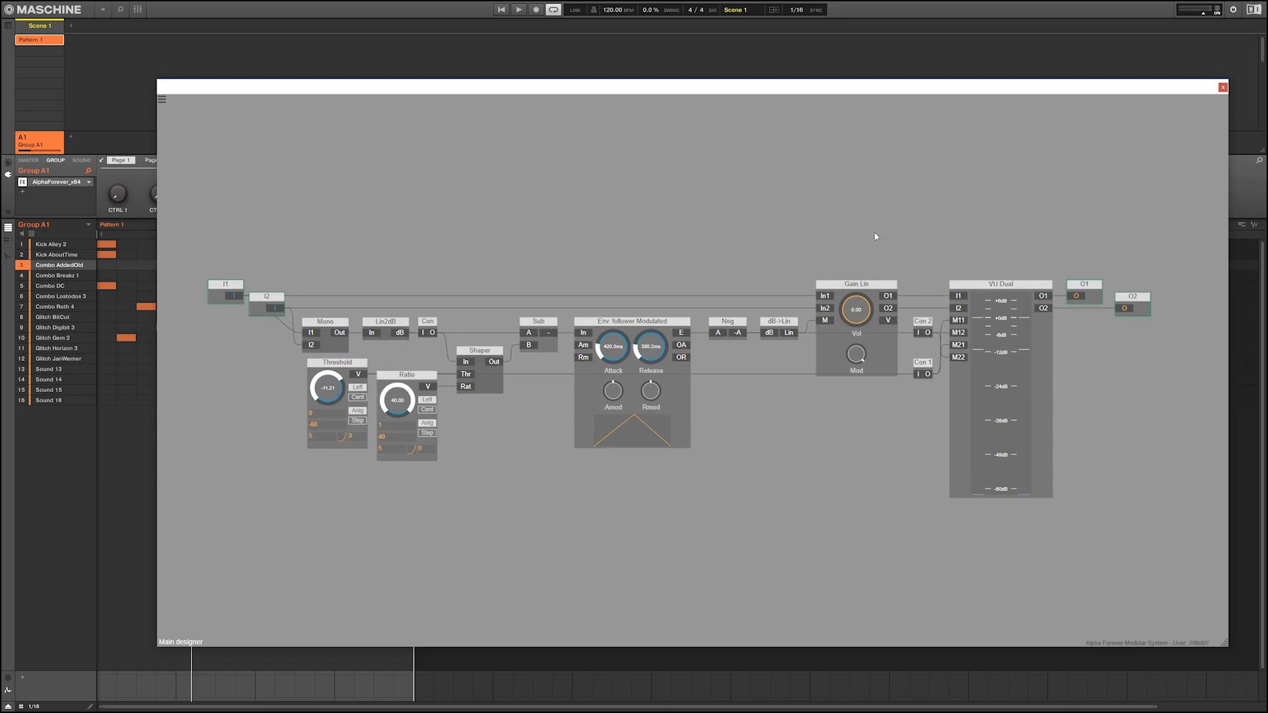